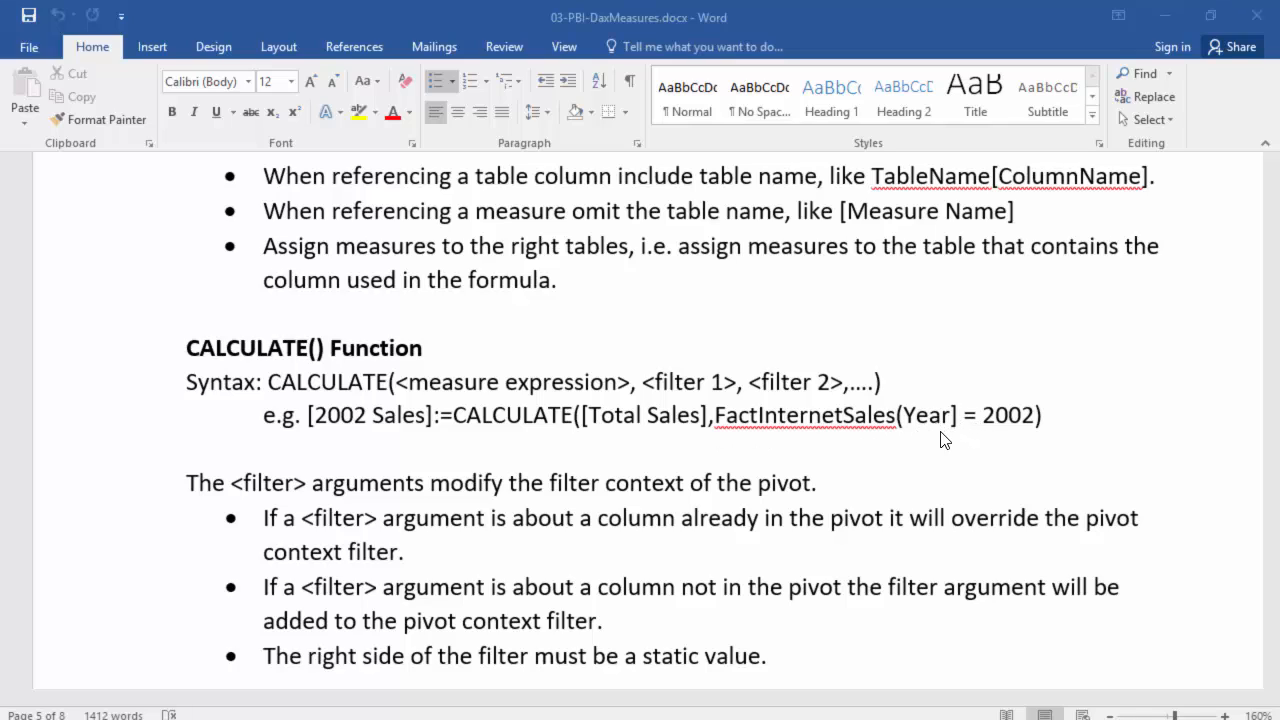
- Edit the CALCULATE example's filter so its column reference reads FactInternetSales([Year]) before "= 2002"
left_click(910, 420)
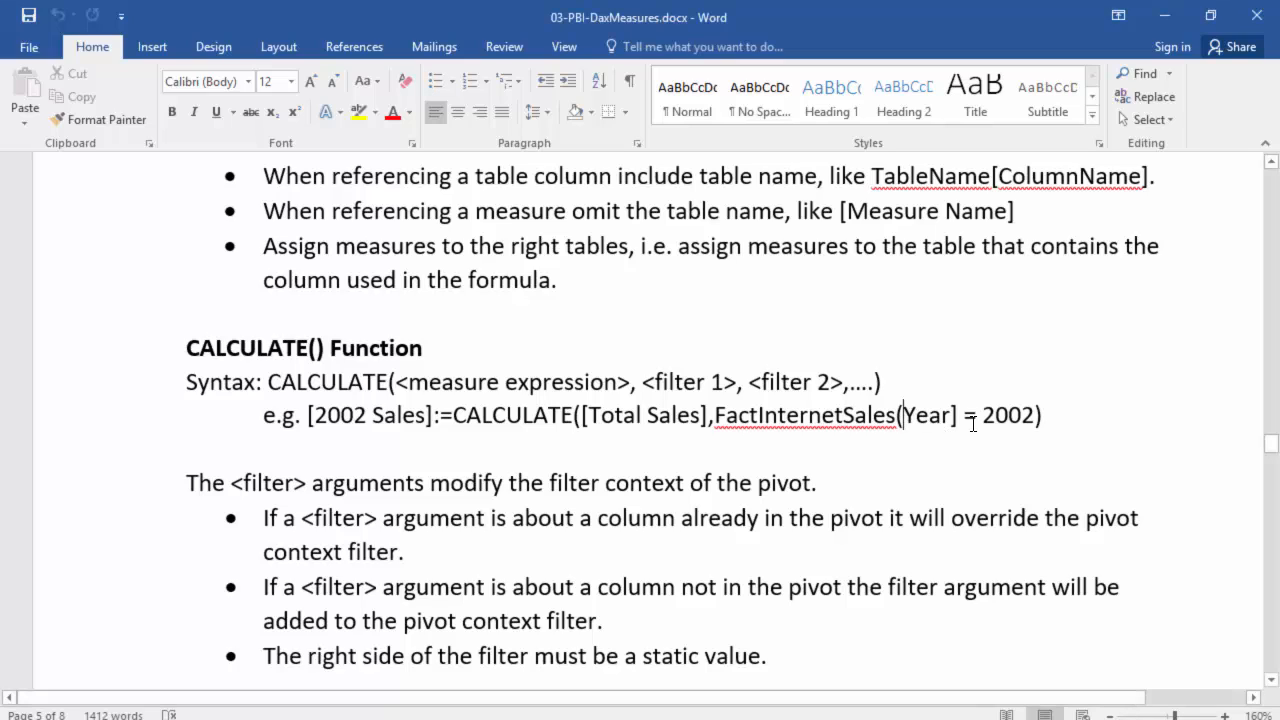
type("[")
key("Right")
key("Right")
key("Right")
key("Right")
key("Right")
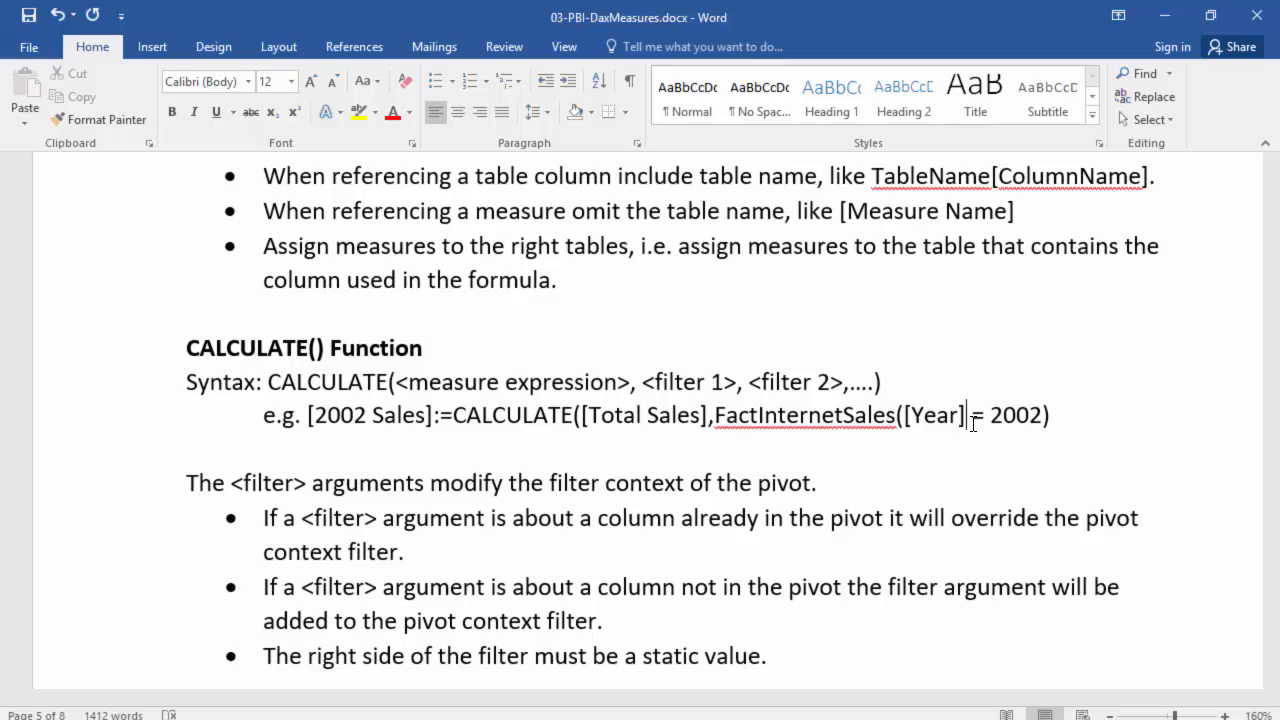
type(")")
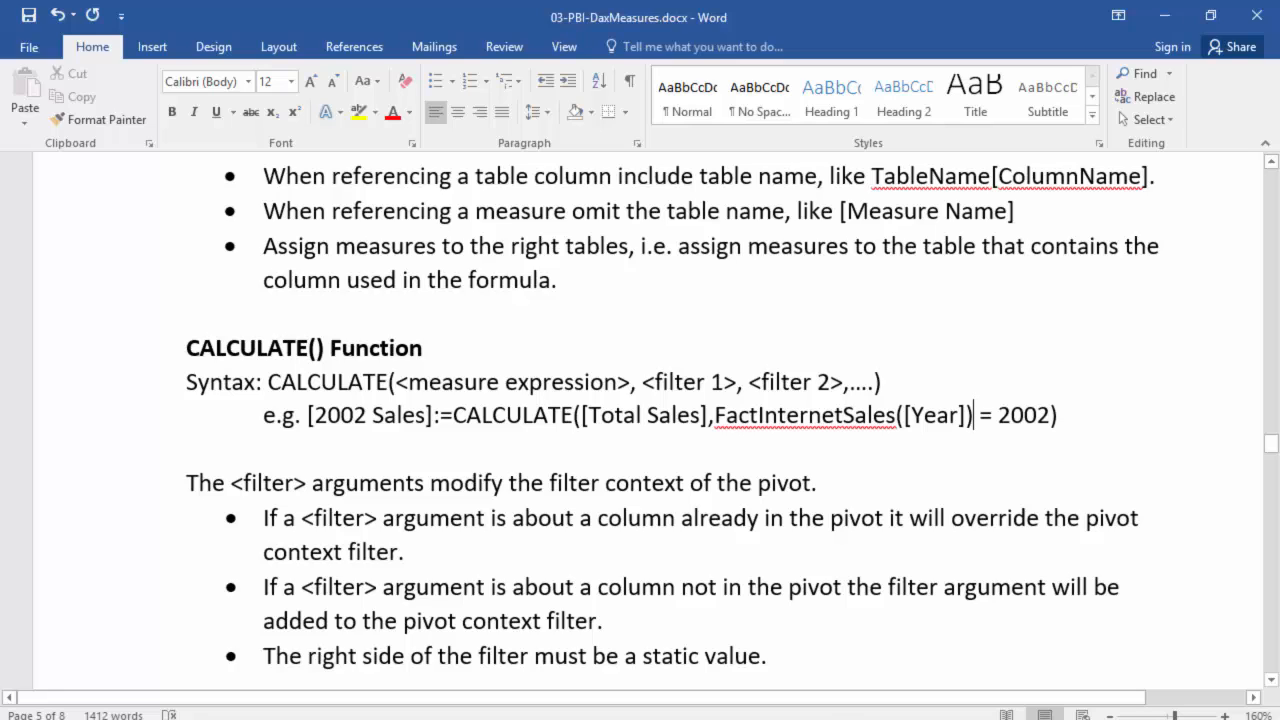
- Switch to Power Pivot and start a Regular Sales measure below the OrderDateKey column of FactInternetSales, using CALCULATE on [Total Sales]
left_click(614, 719)
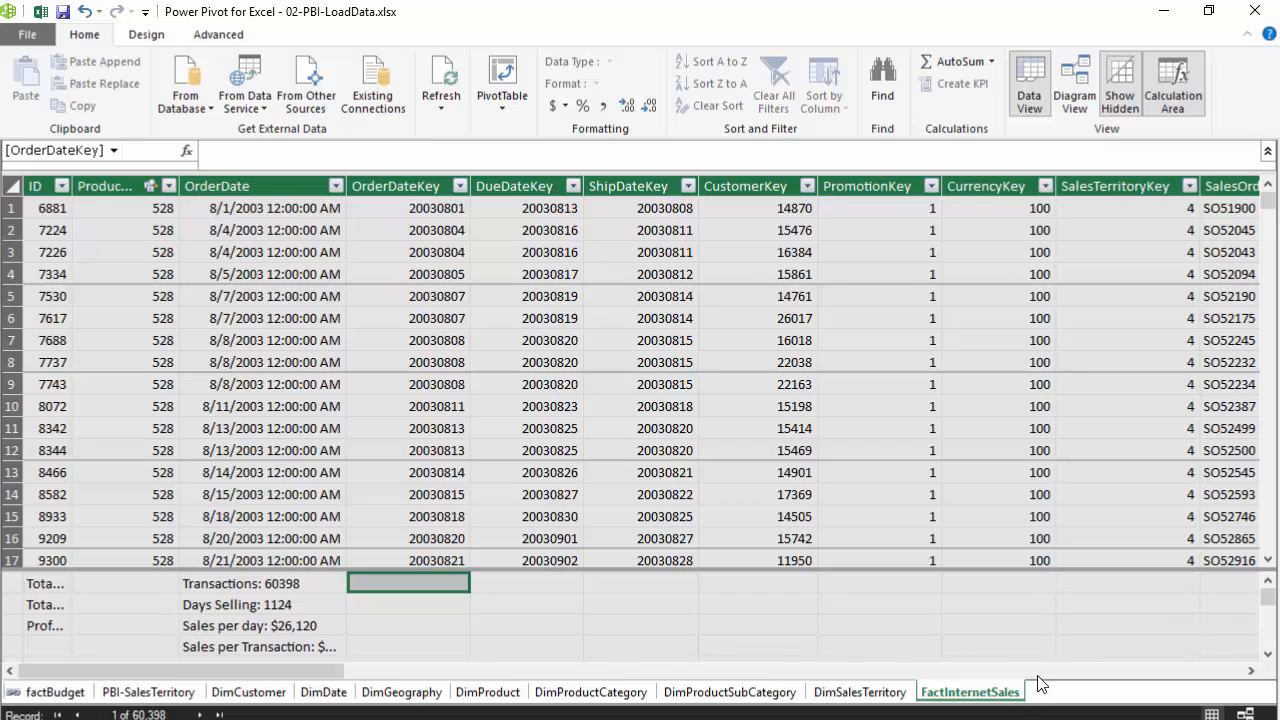
left_click_drag(270, 671, 952, 671)
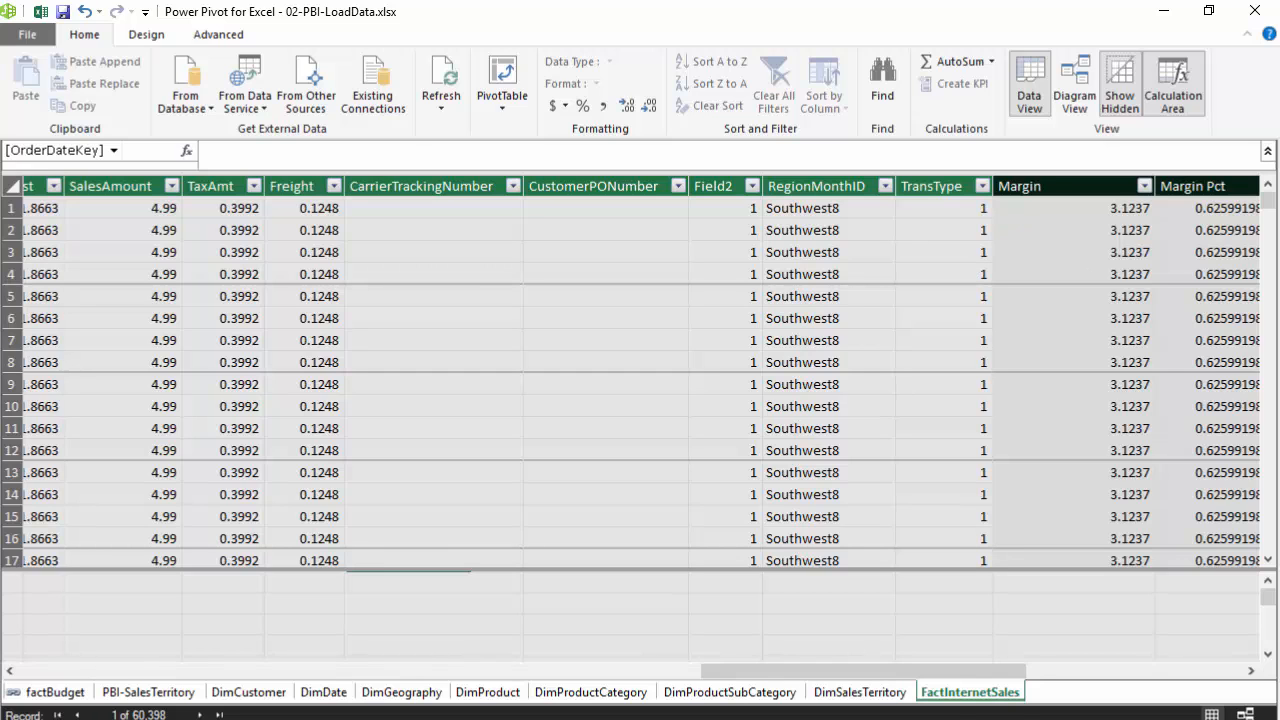
left_click_drag(921, 670, 168, 669)
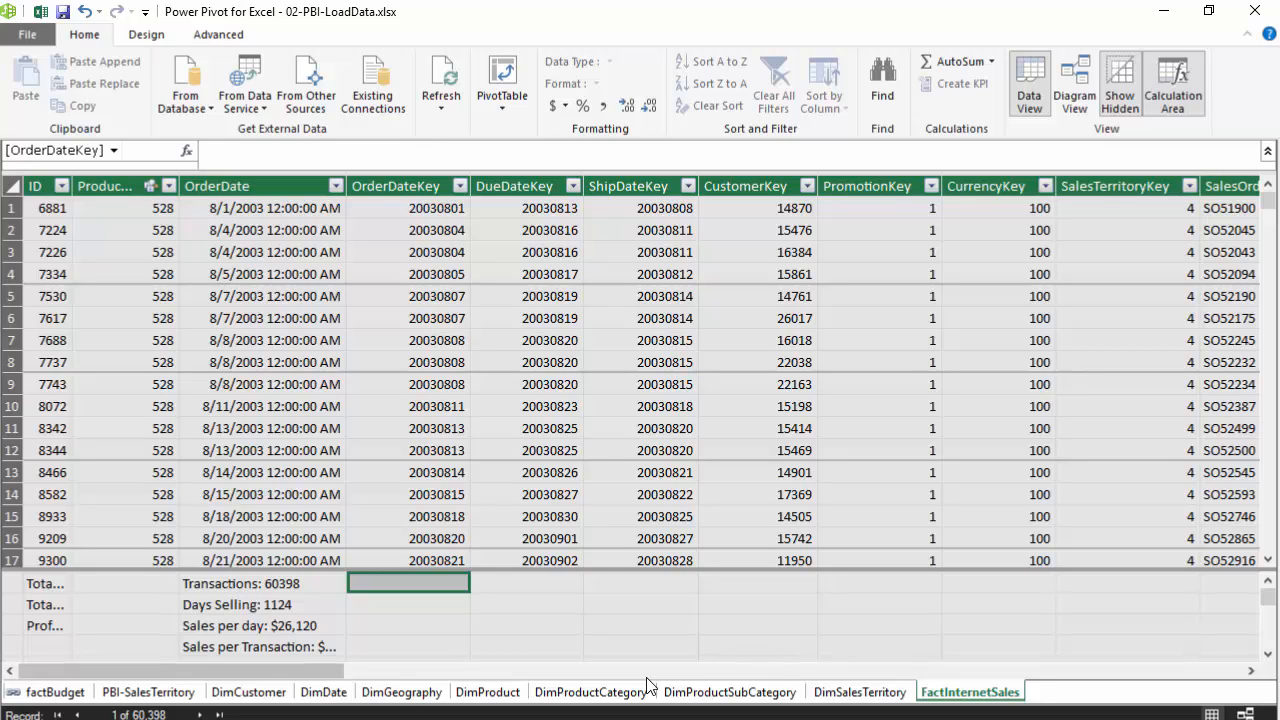
type("Re")
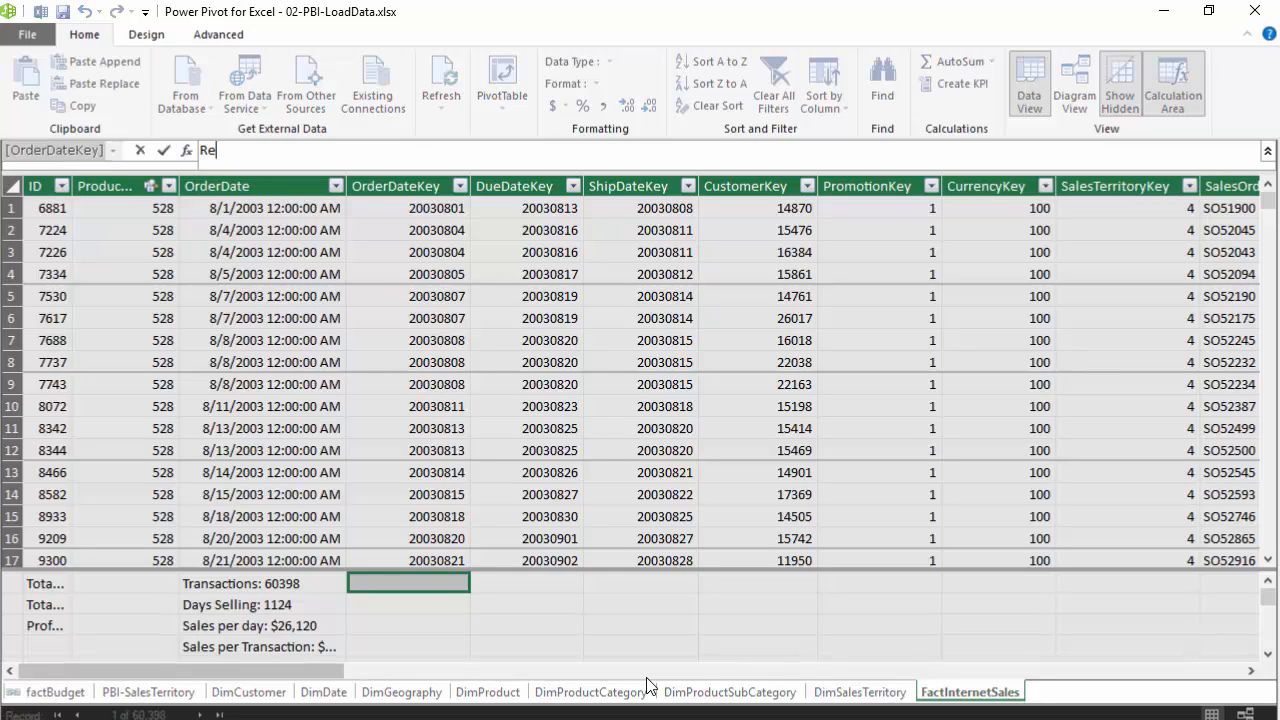
type("gular Sales:=")
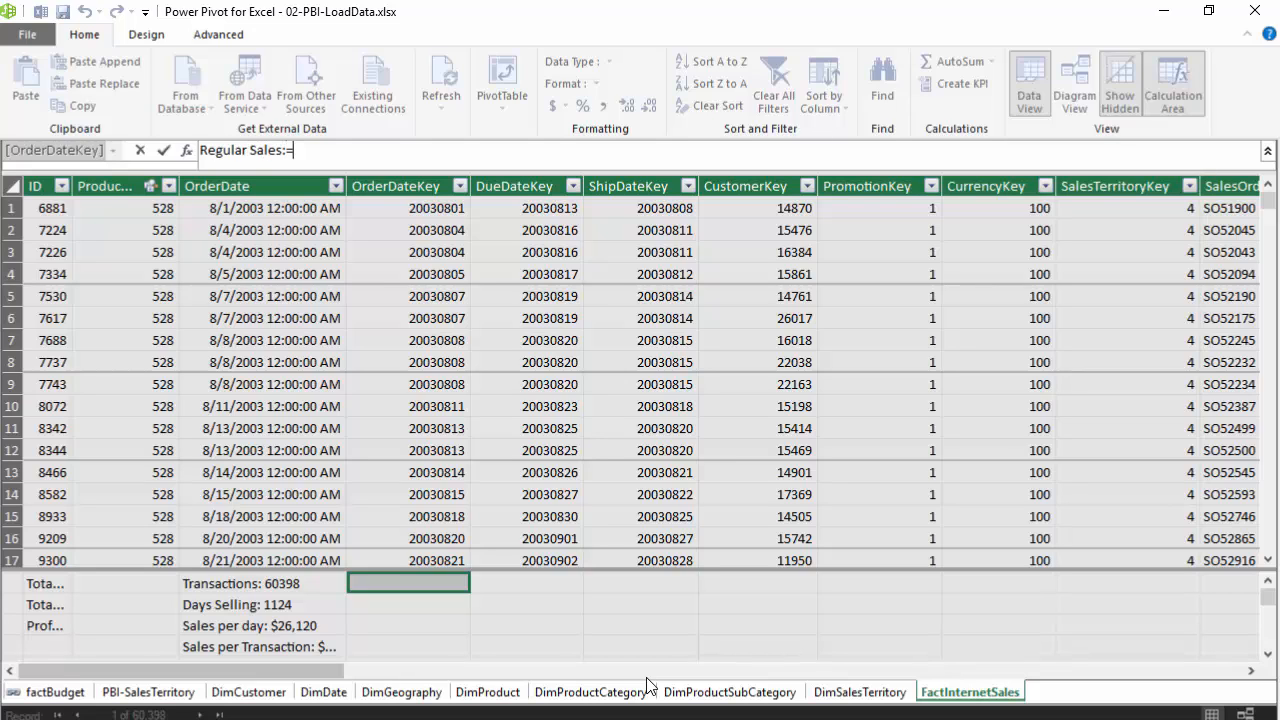
type("CALCULATE(")
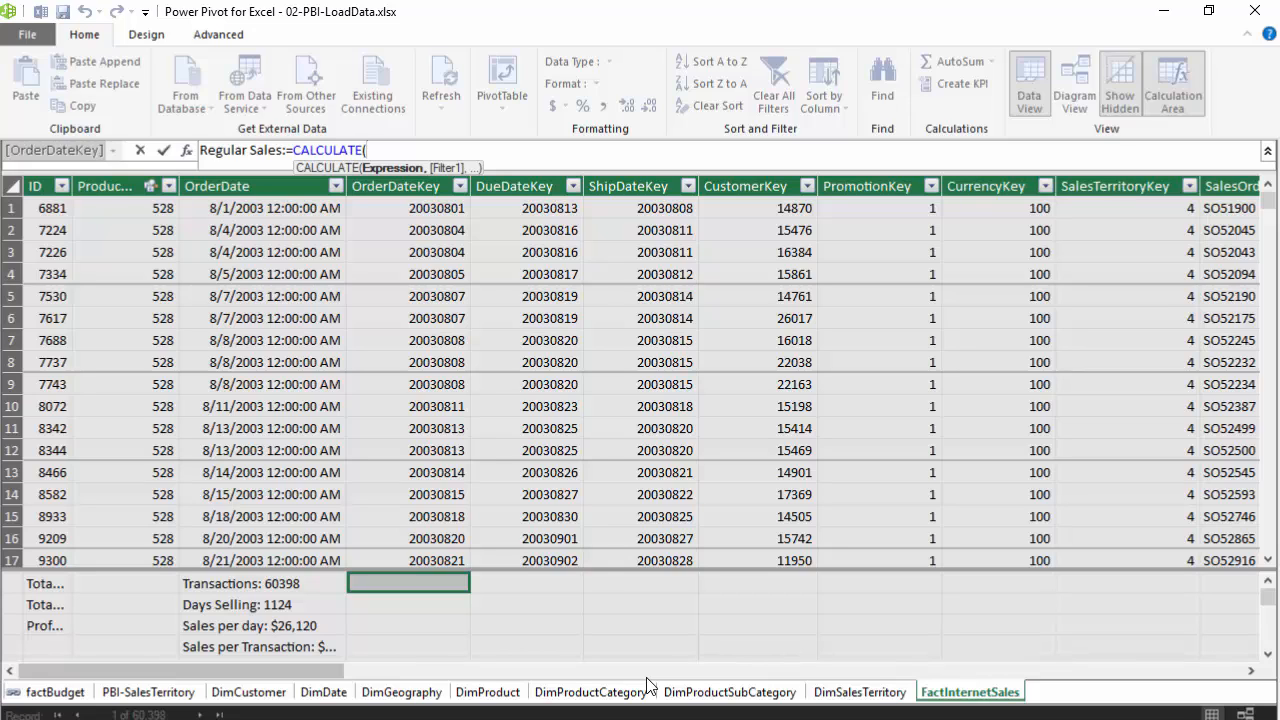
type("total")
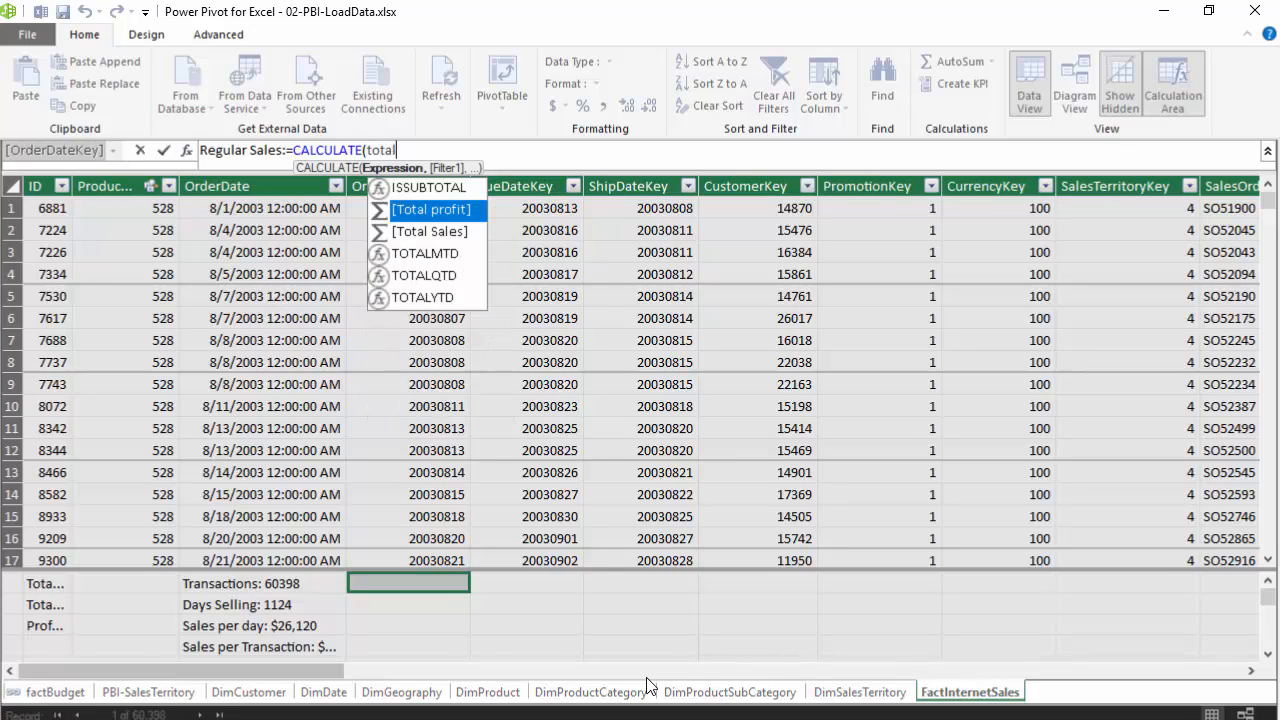
key("Down")
key("Tab")
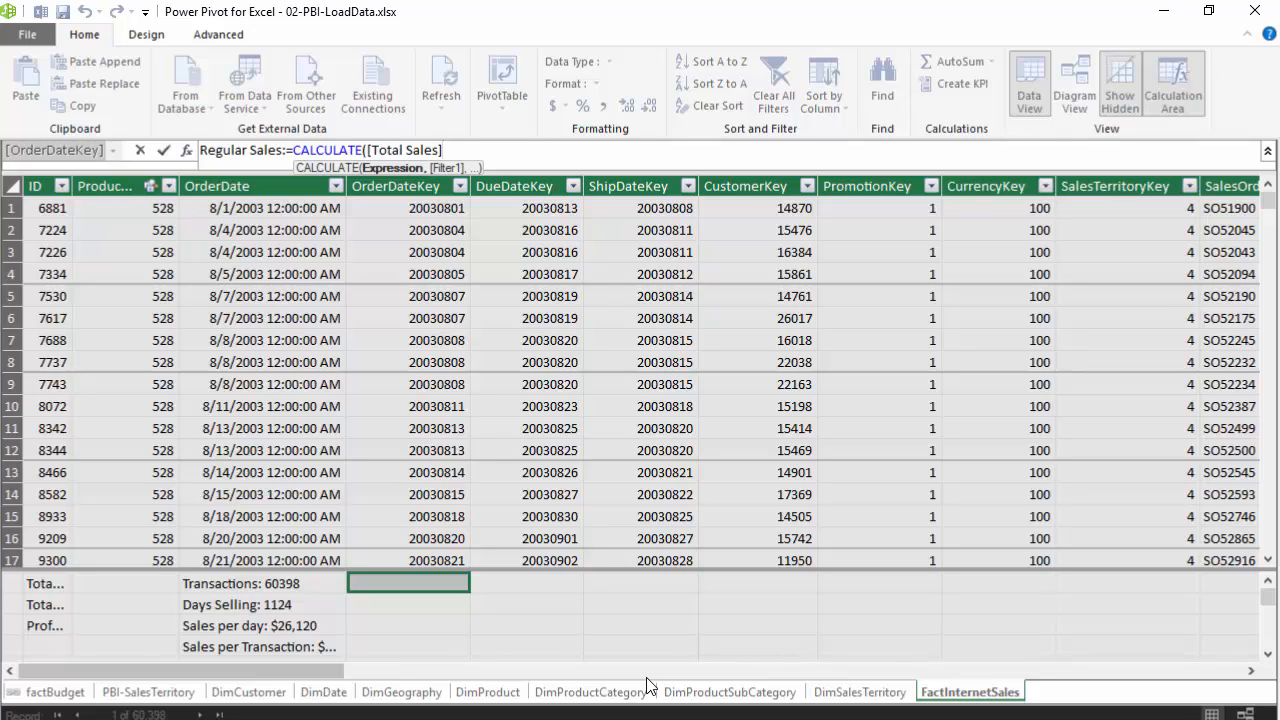
- Complete the Regular Sales measure with the filter FactInternetSales[TransType]=1 and commit it
type(",")
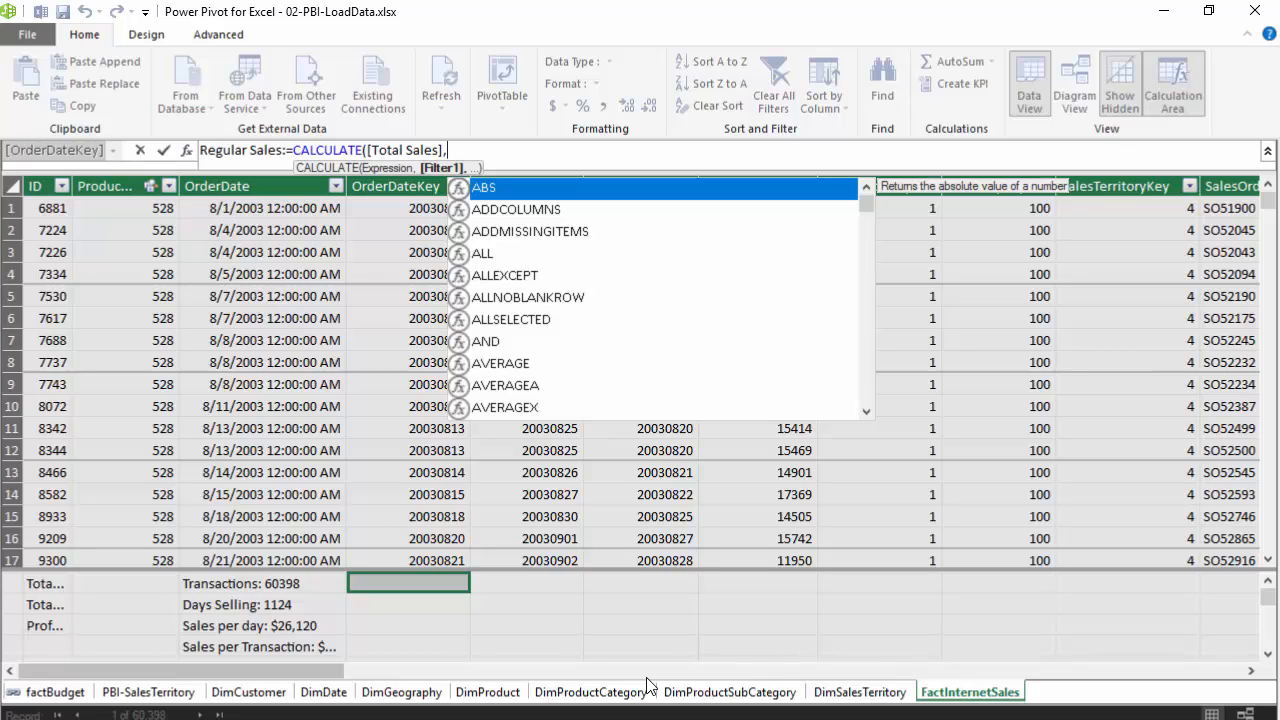
type("type")
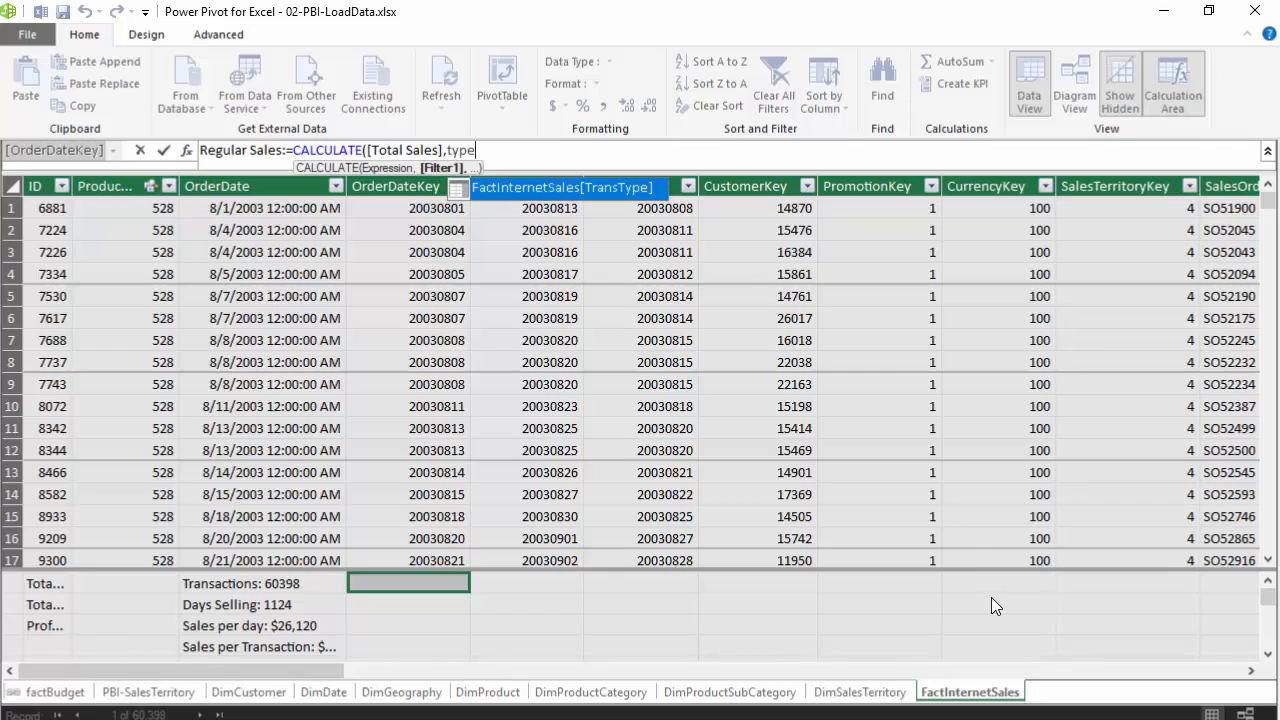
key("Tab")
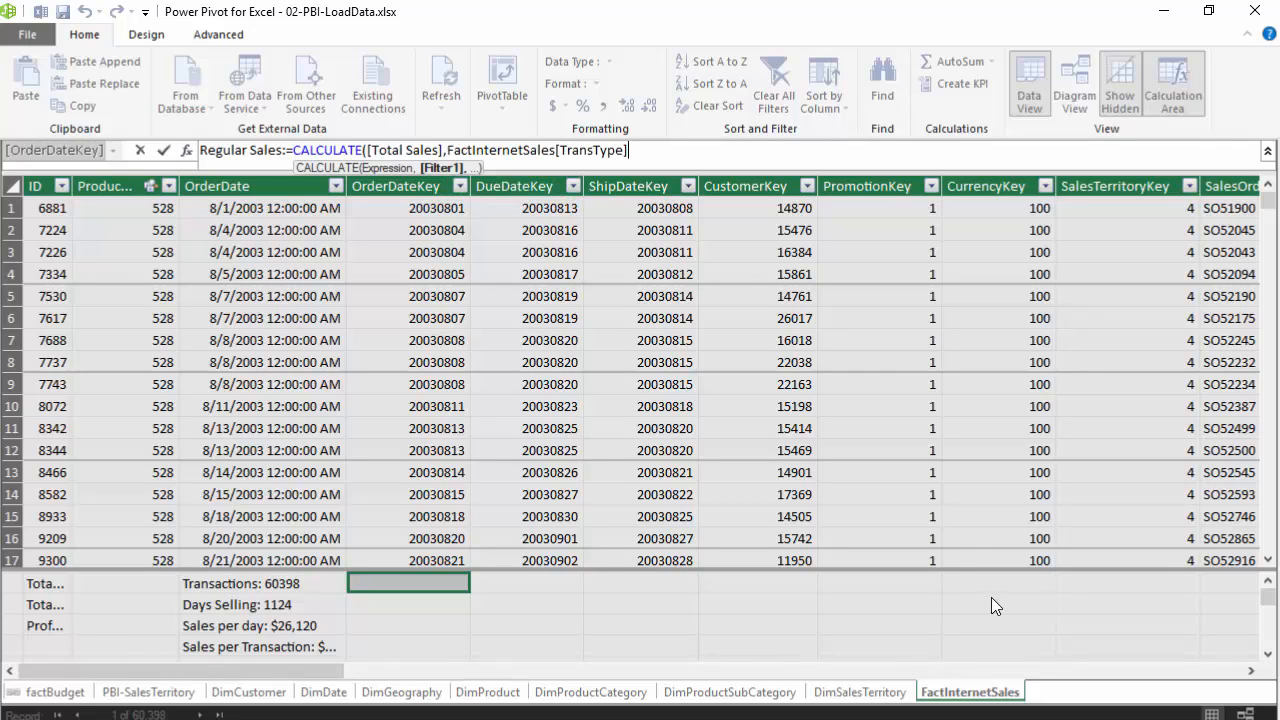
type("=1)")
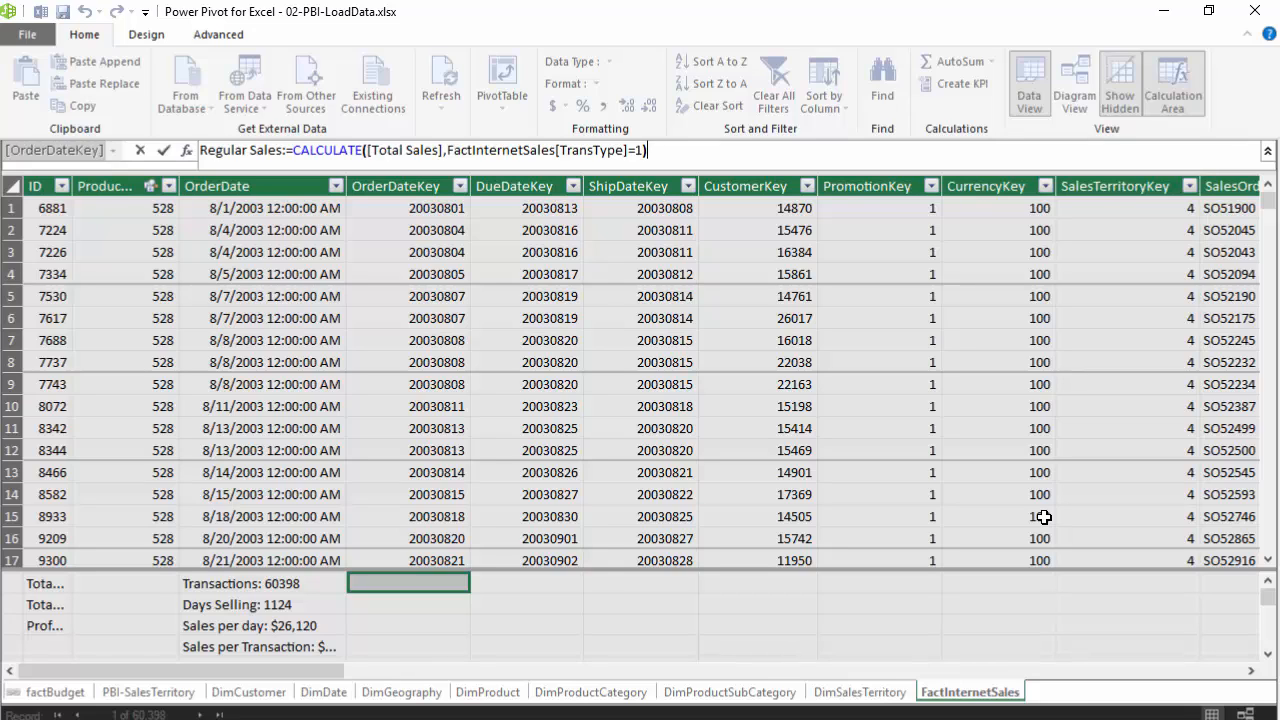
key("Return")
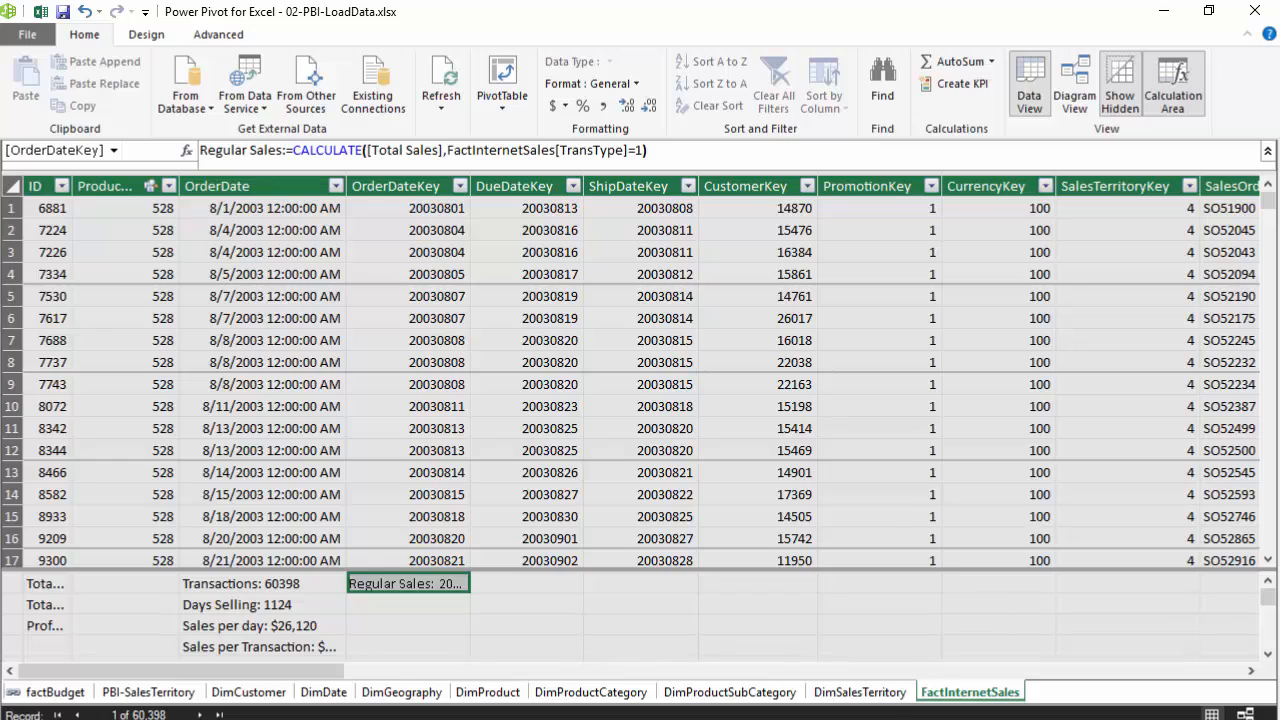
- Start a measure named Promo Sales with the CALCULATE function in the cell below Regular Sales
key("Down")
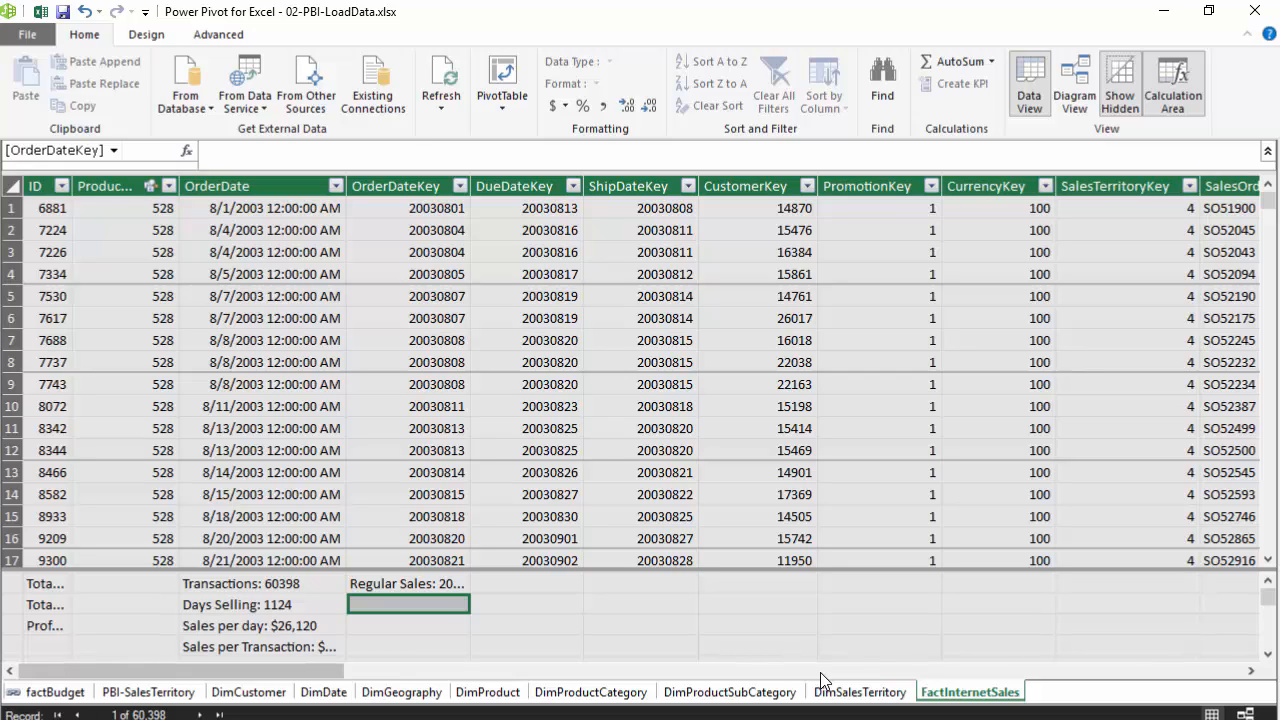
type("Promo")
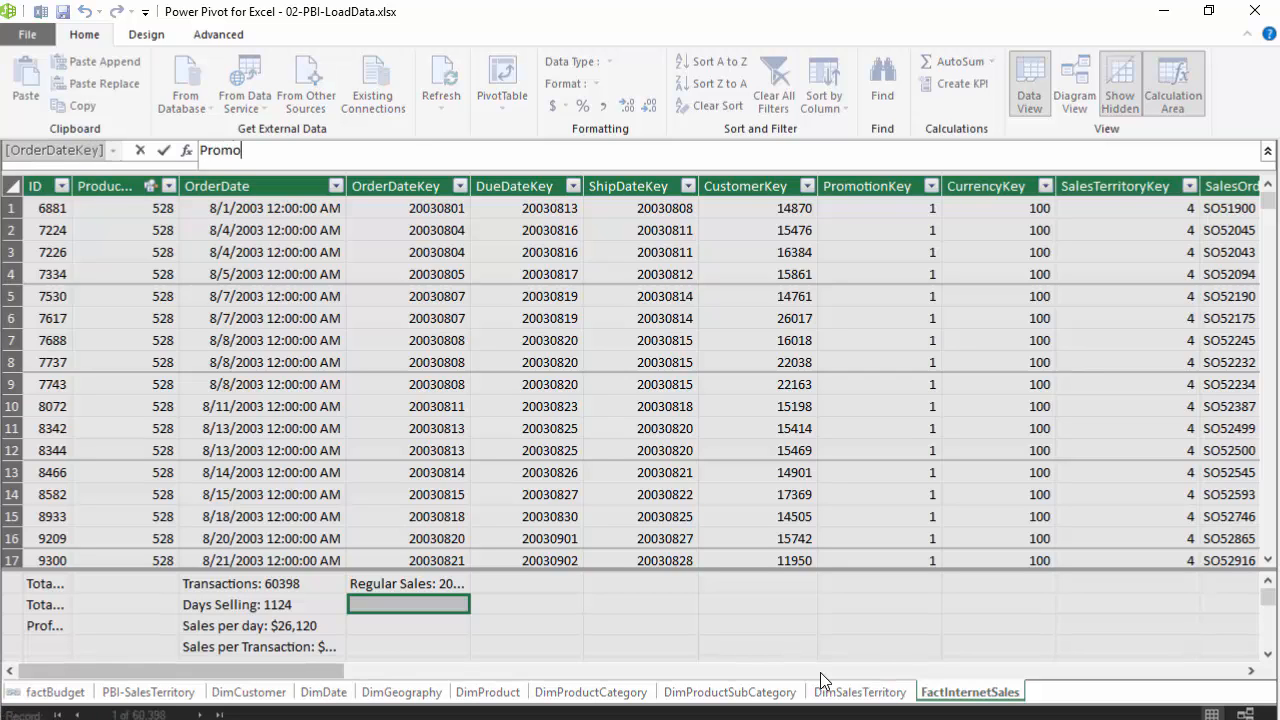
type(" Sales")
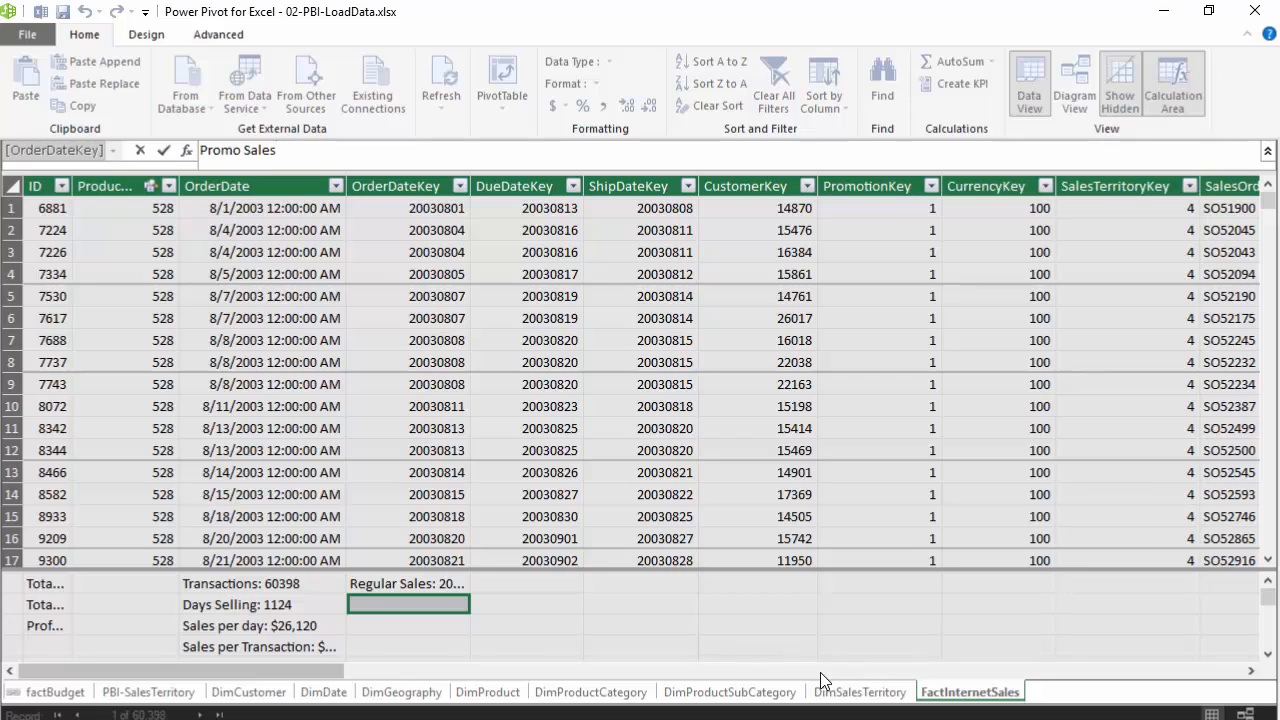
type(":=")
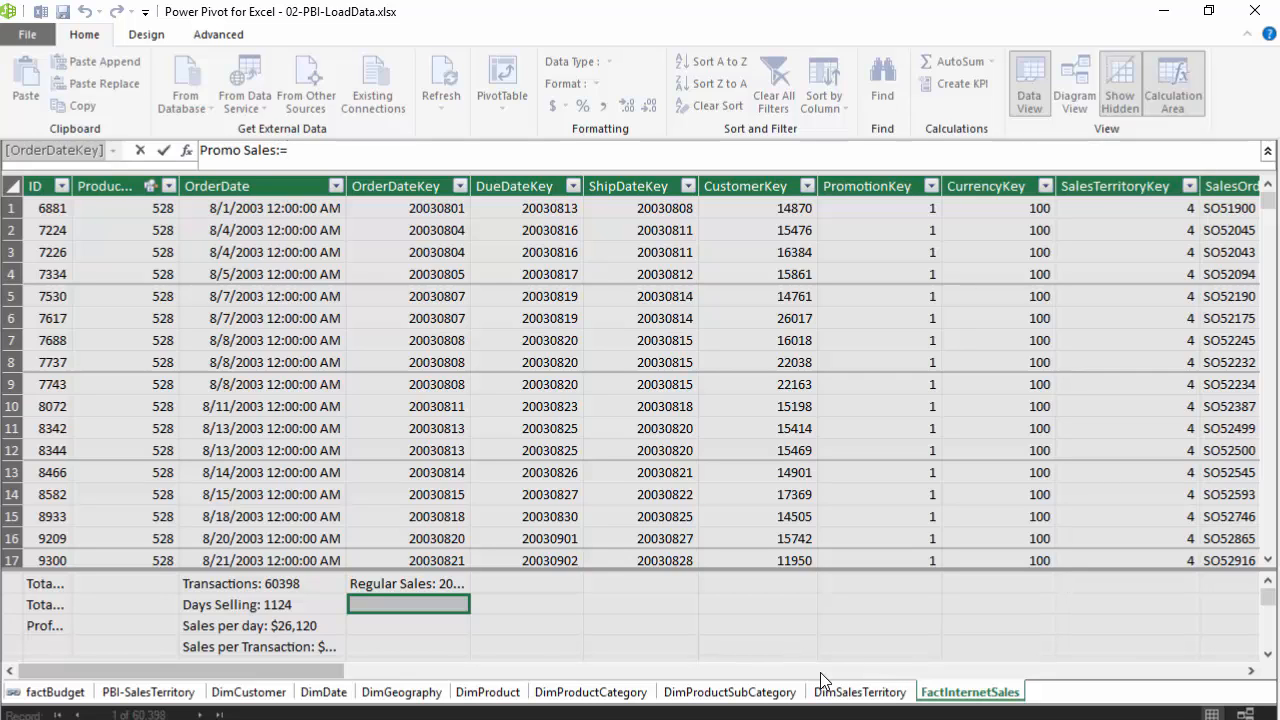
type("CALCULATE(")
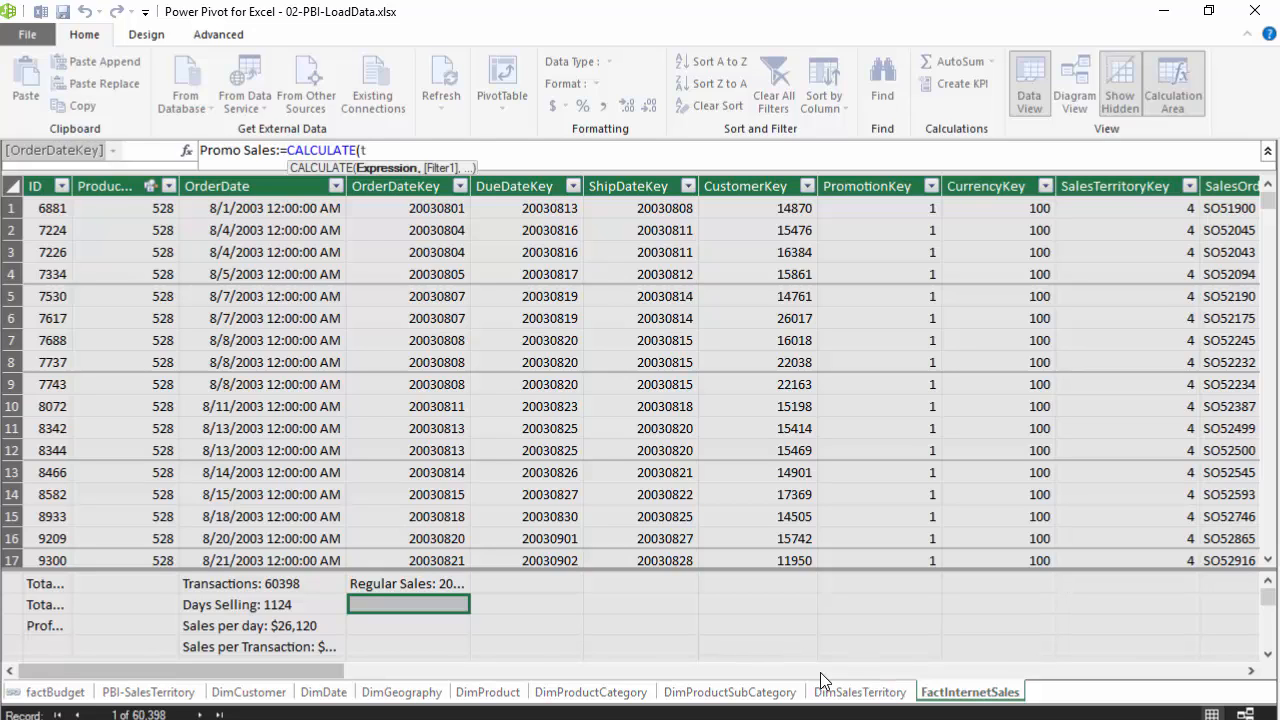
- Set the expression argument of the Promo Sales CALCULATE formula to [Total Sales]
type("tota")
key("Tab")
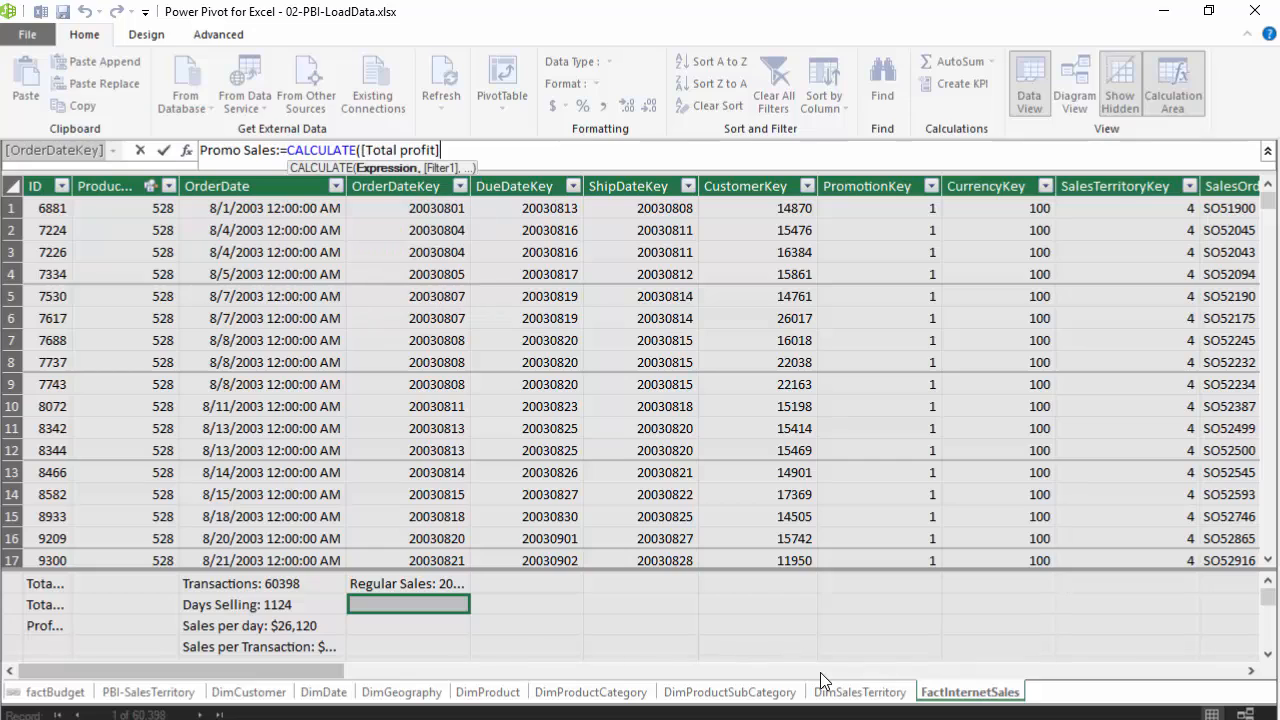
key("BackSpace")
key("BackSpace")
key("BackSpace")
key("BackSpace")
key("BackSpace")
key("BackSpace")
key("BackSpace")
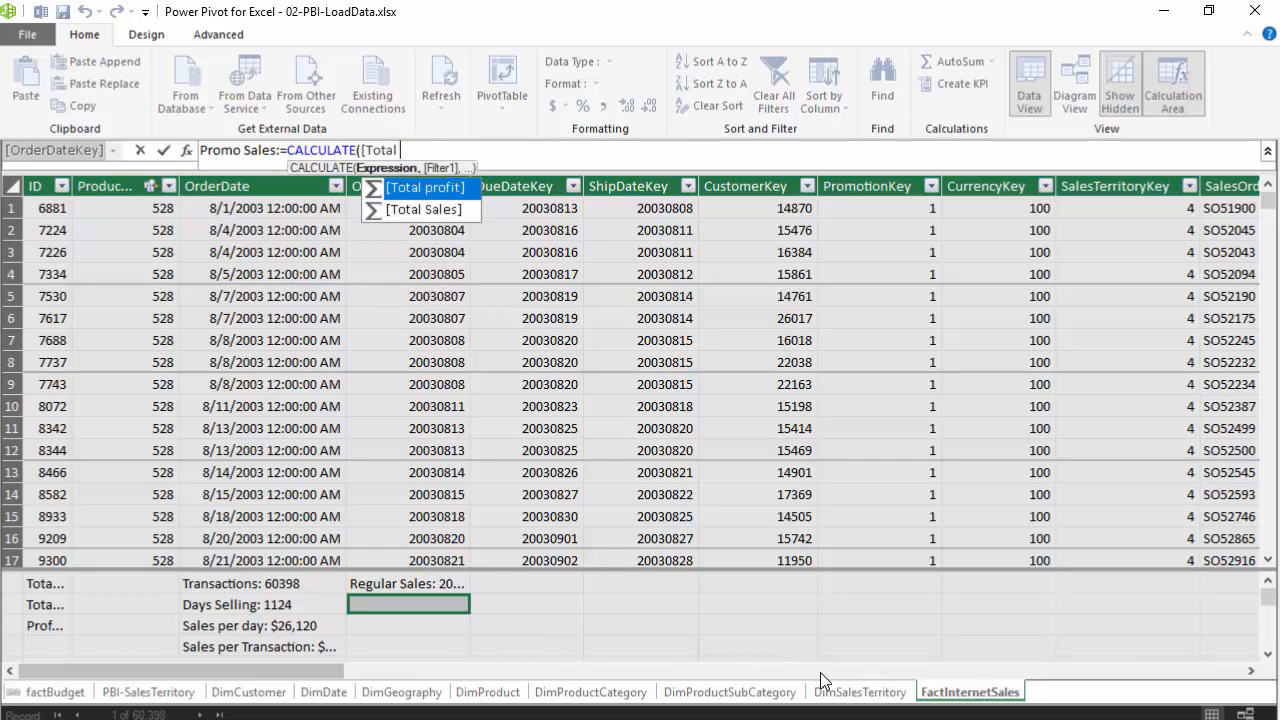
key("Down")
key("Tab")
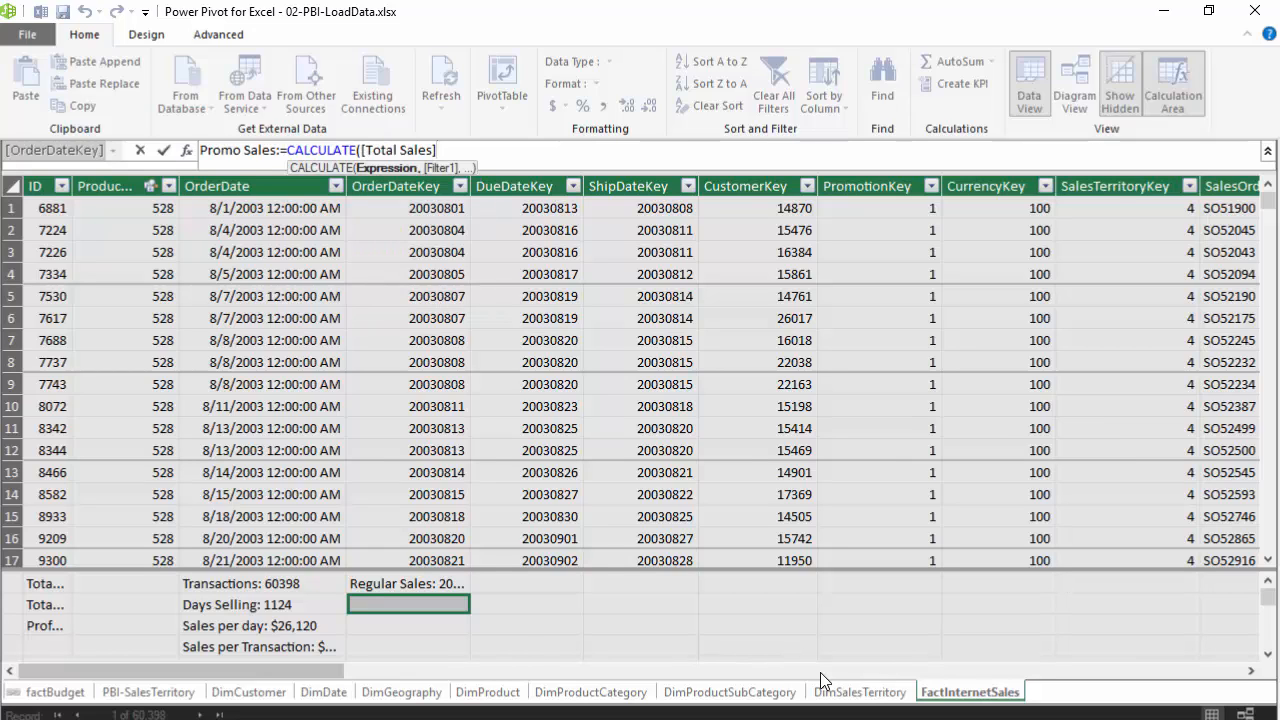
- Complete the Promo Sales measure with the filter FactInternetSales[TransType]=3 and commit it
type(",type")
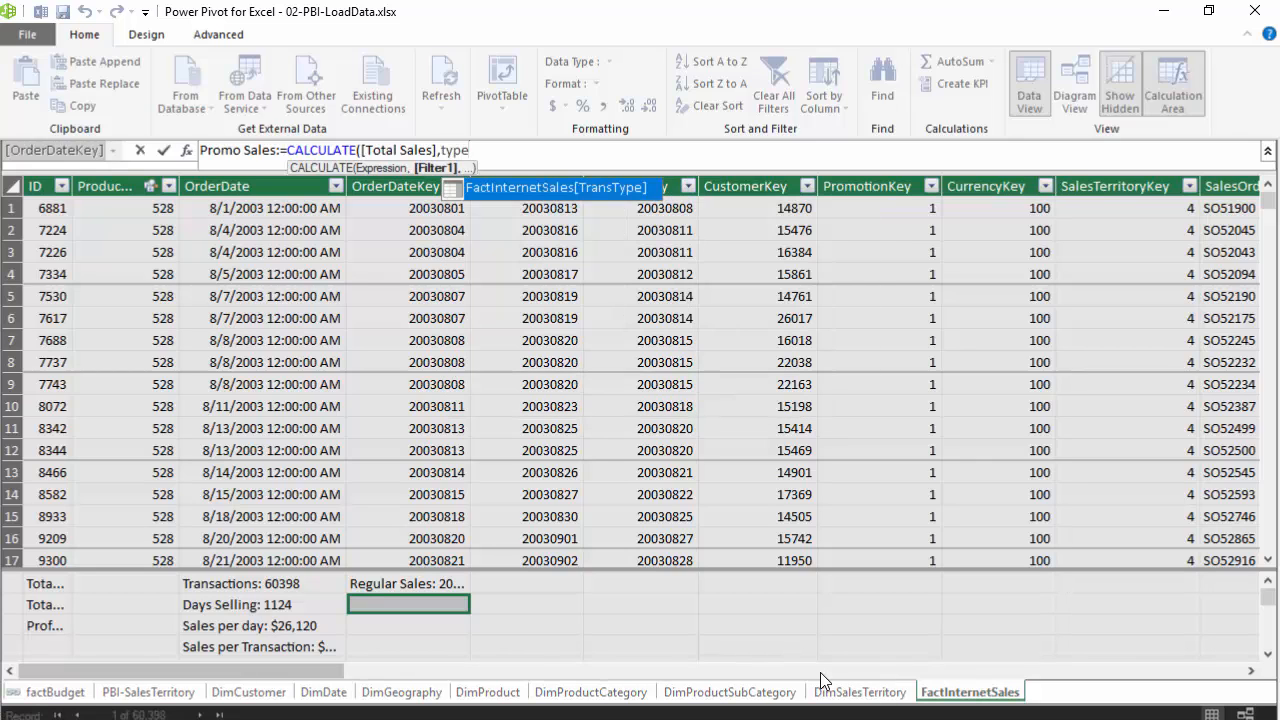
key("Tab")
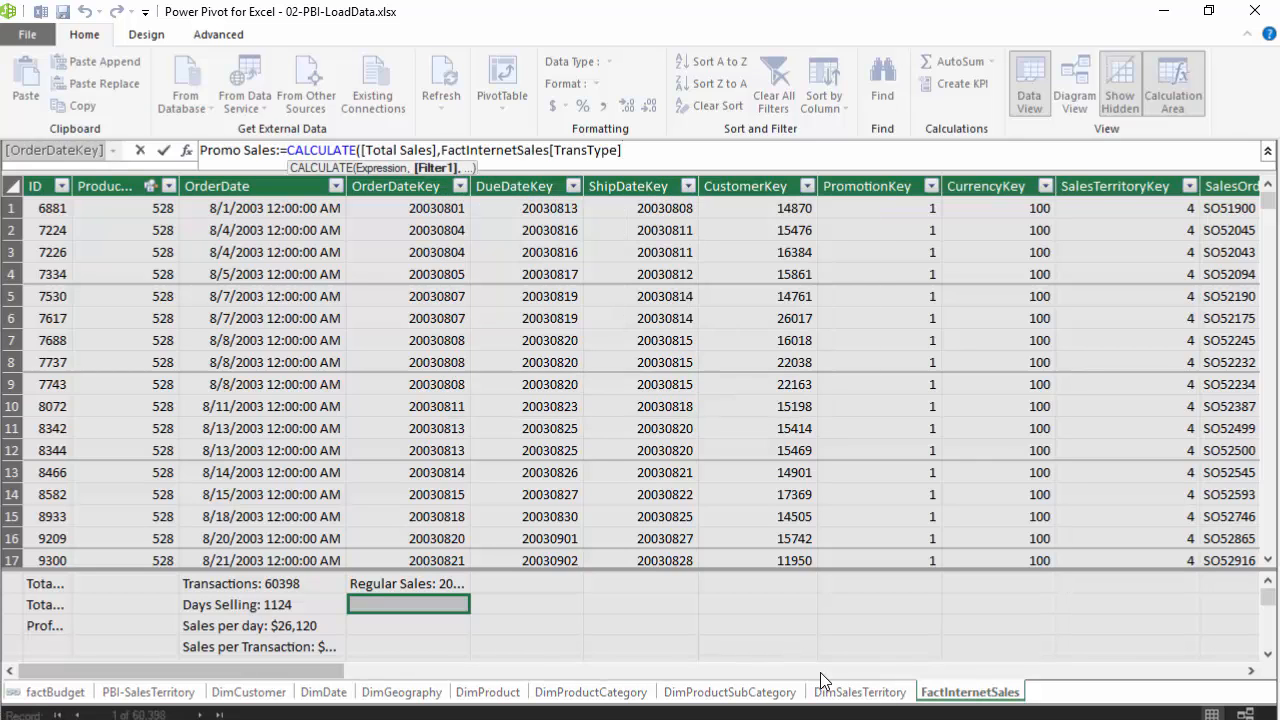
type("=3)")
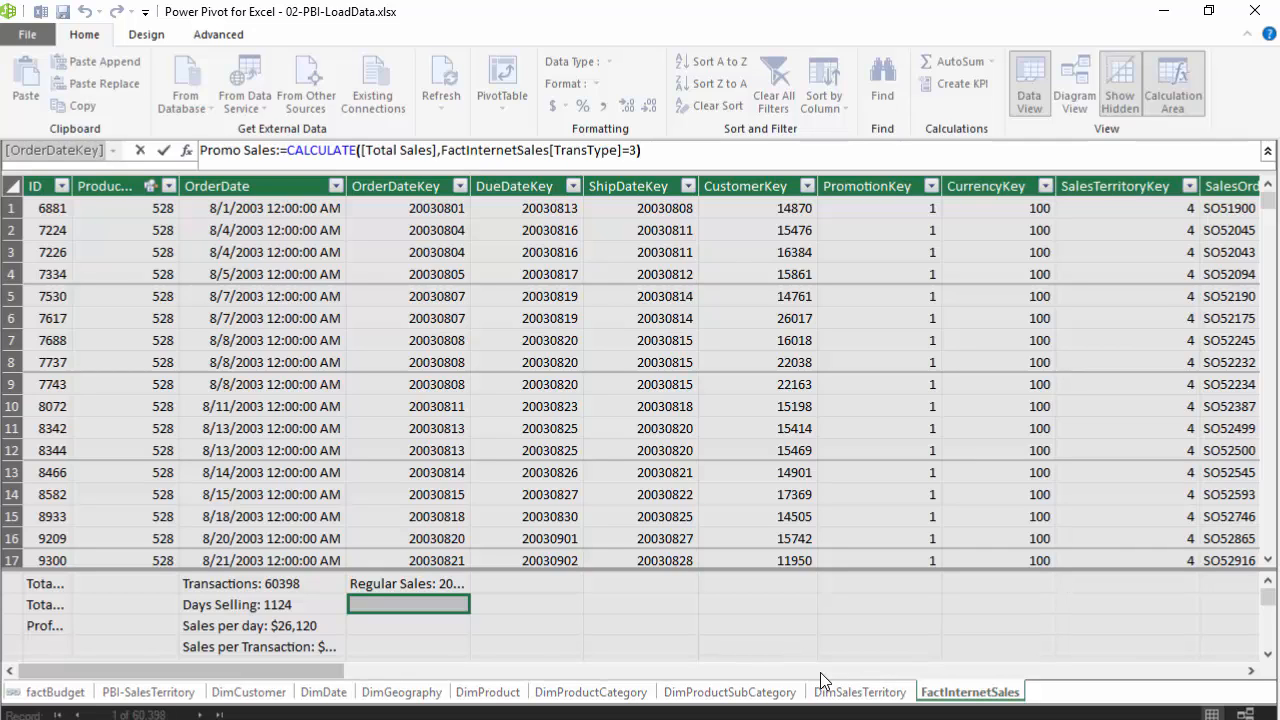
key("Return")
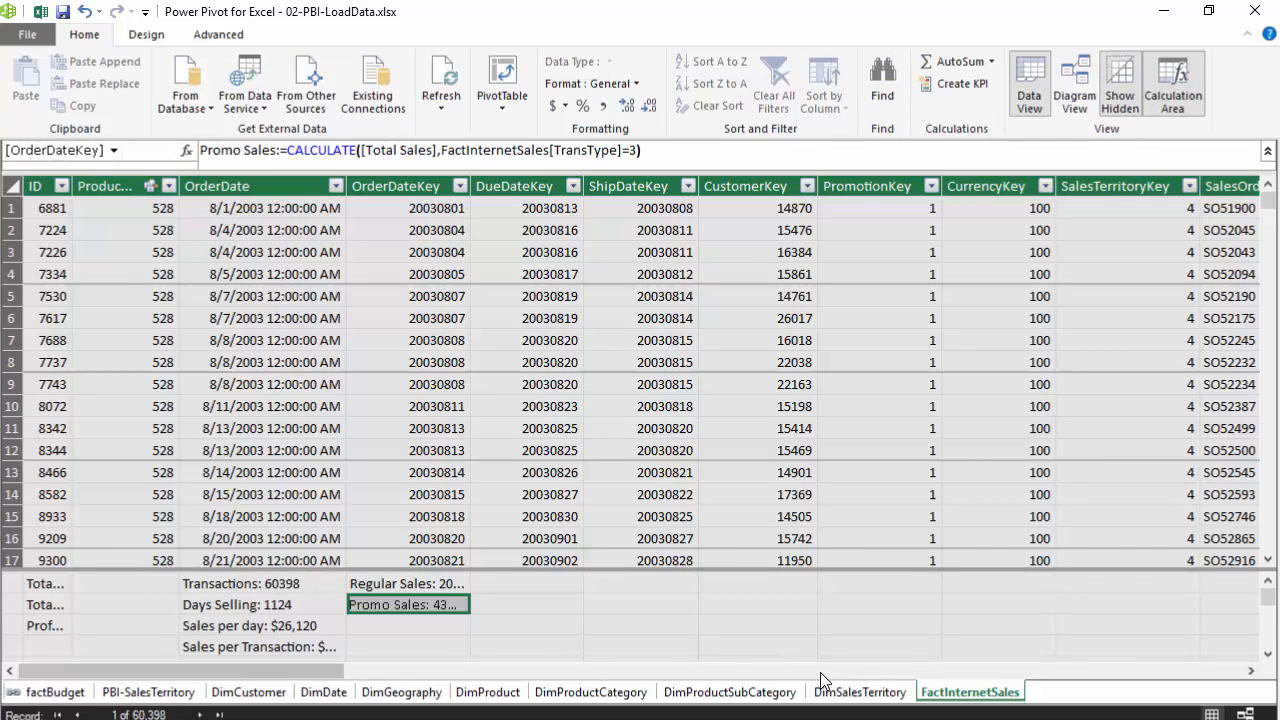
- Start a Refunds measure in the cell below Promo Sales, using CALCULATE on [Total Sales]
key("Down")
type("Refun")
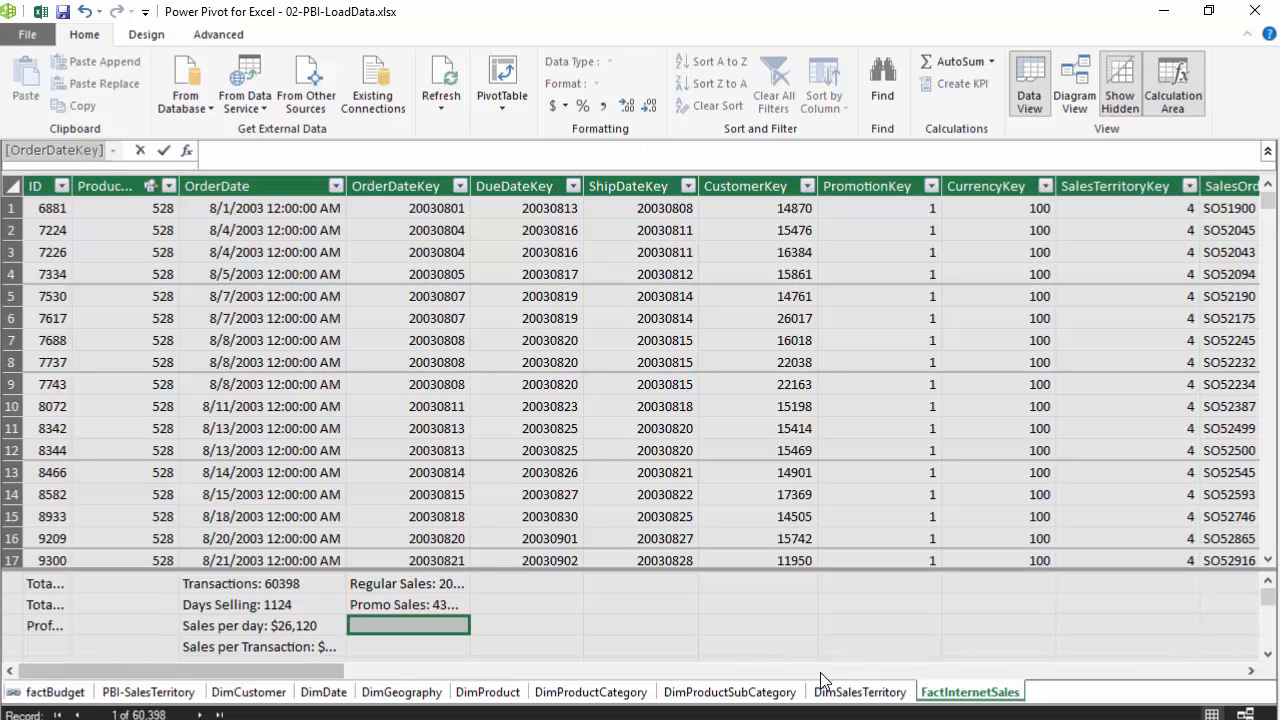
type("d")
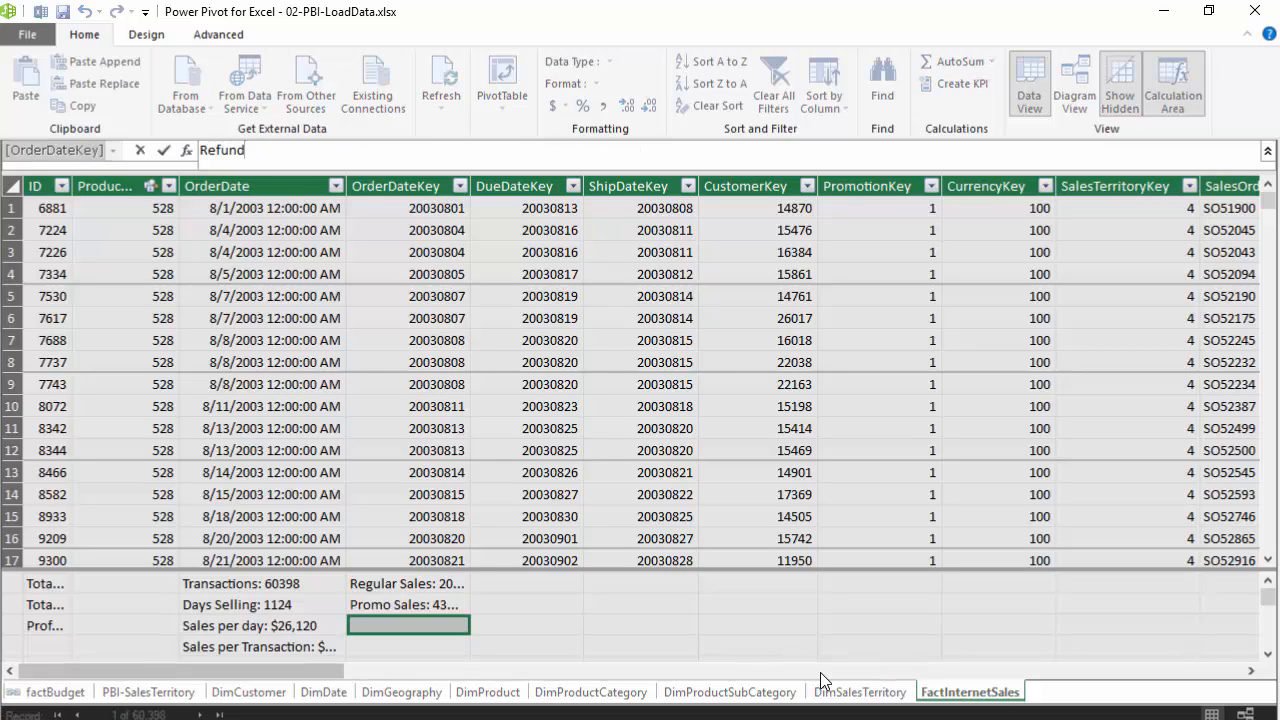
type("s:=calc")
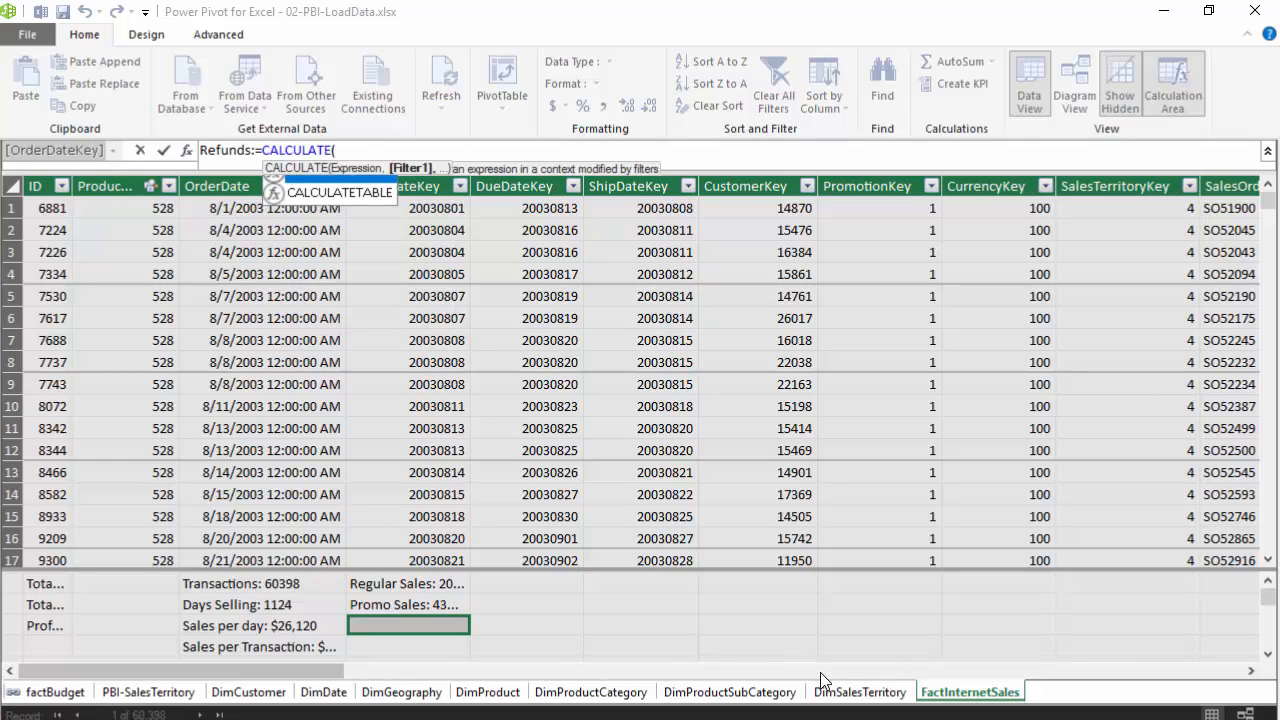
key("Tab")
type("tot")
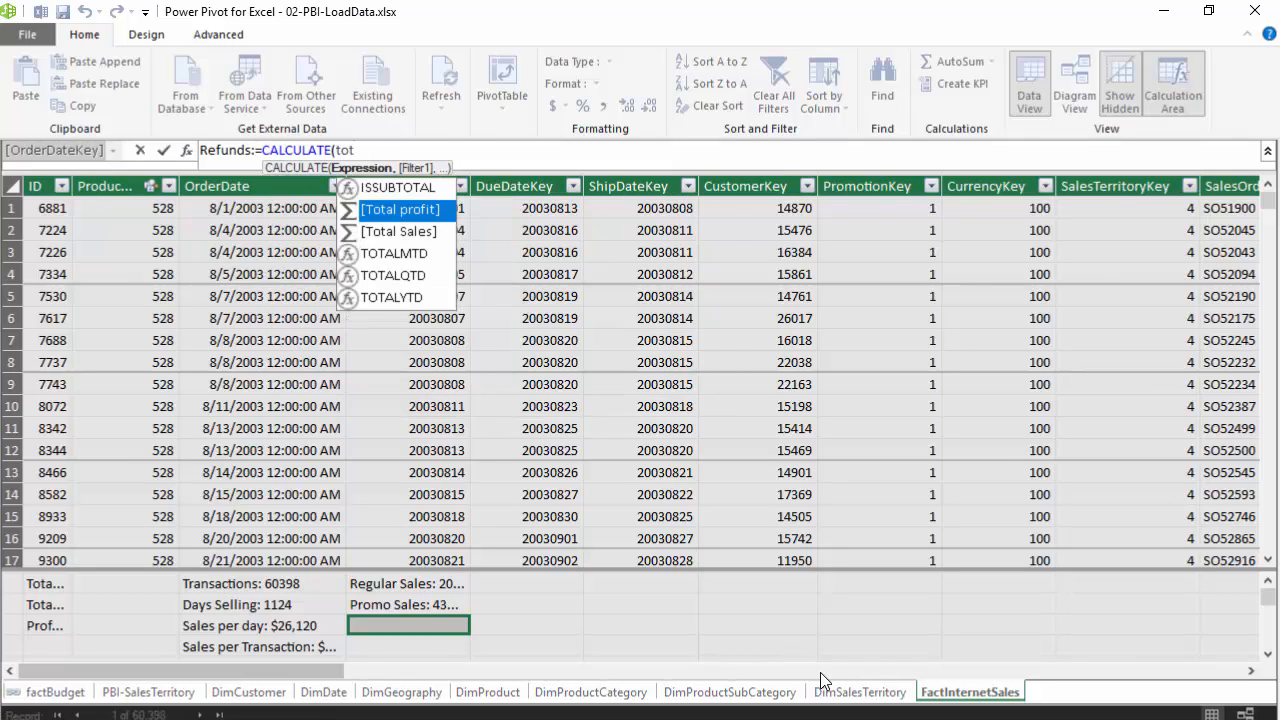
type("a")
key("Down")
key("Tab")
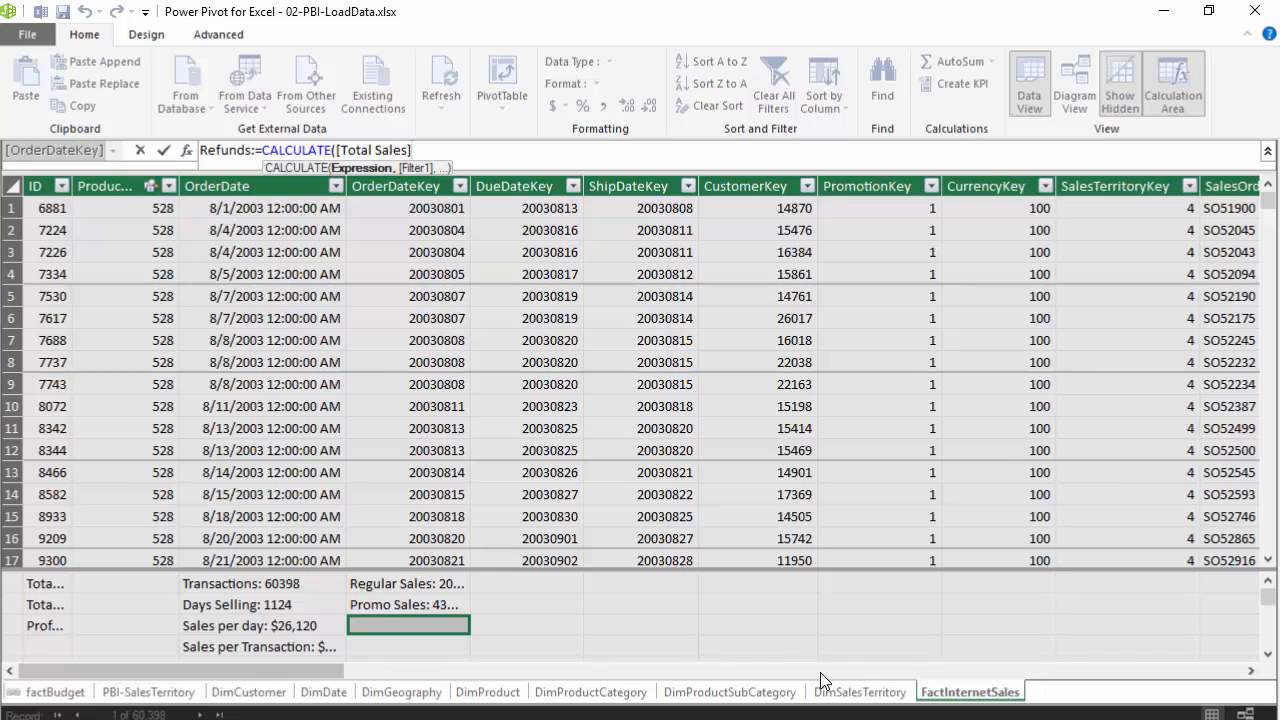
- Complete the Refunds measure with the filter FactInternetSales[TransType]=3 and commit it
type(",type")
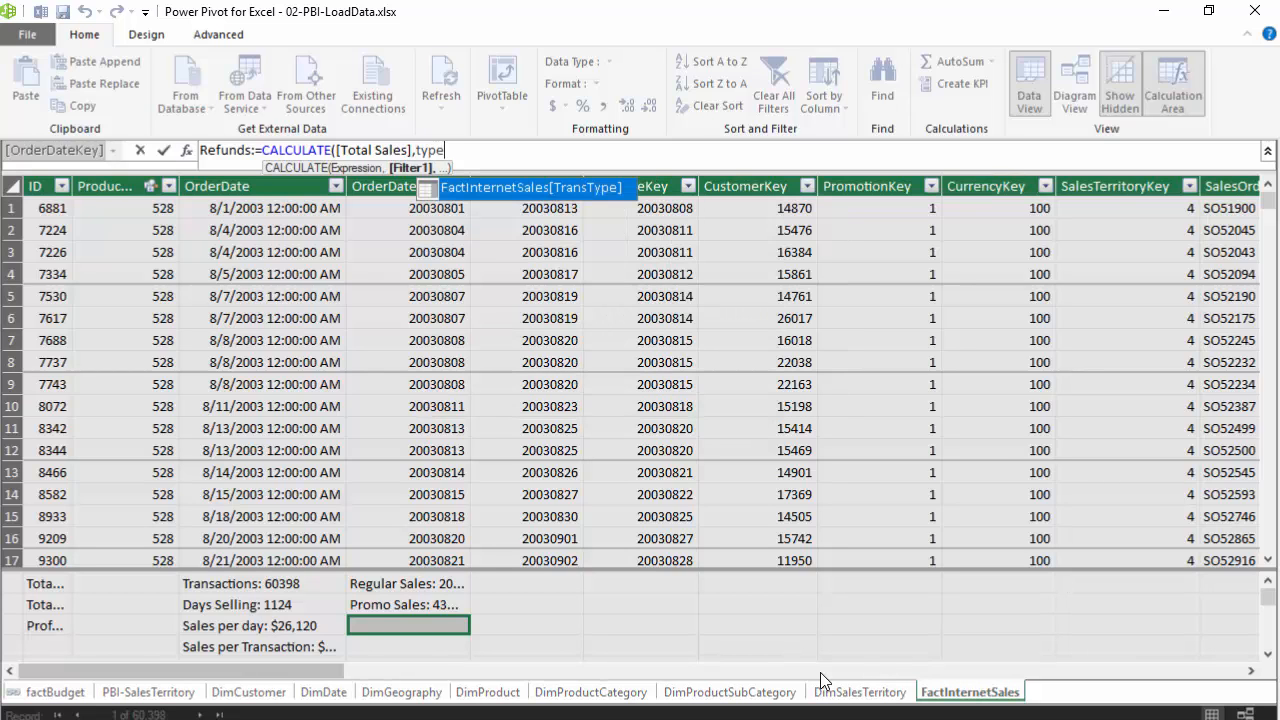
key("Tab")
type("=3")
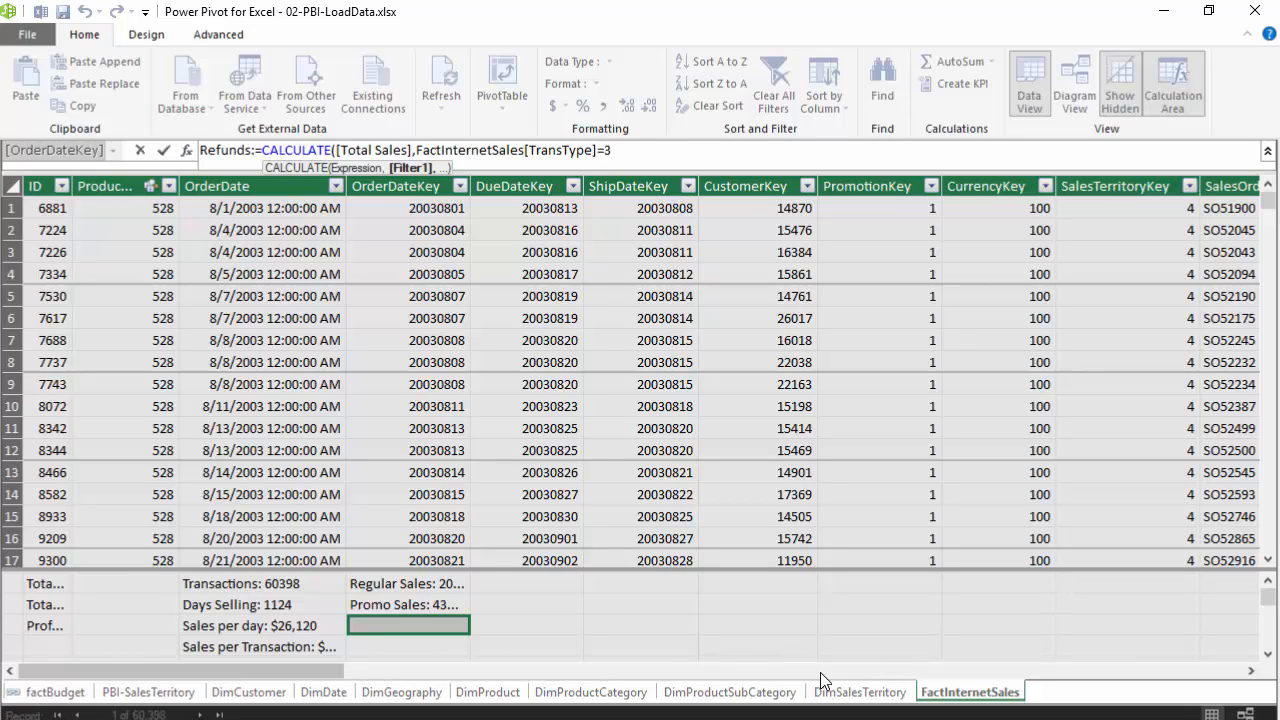
type(")")
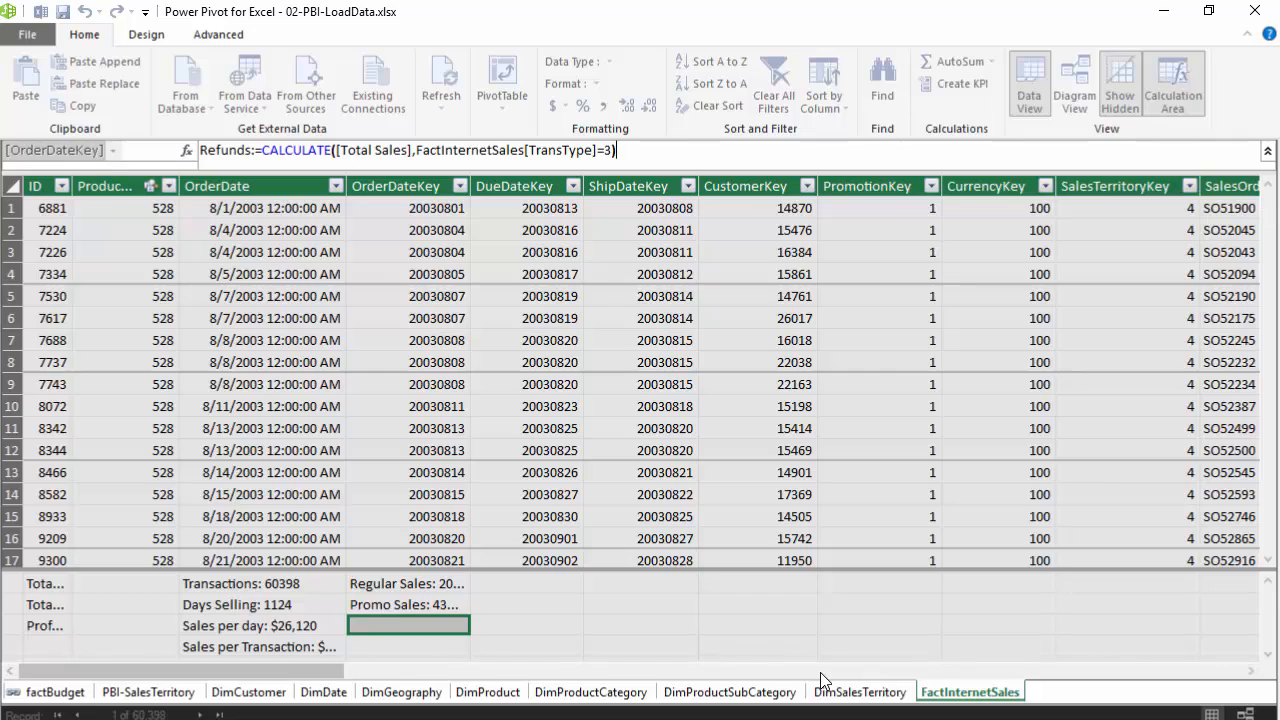
key("Return")
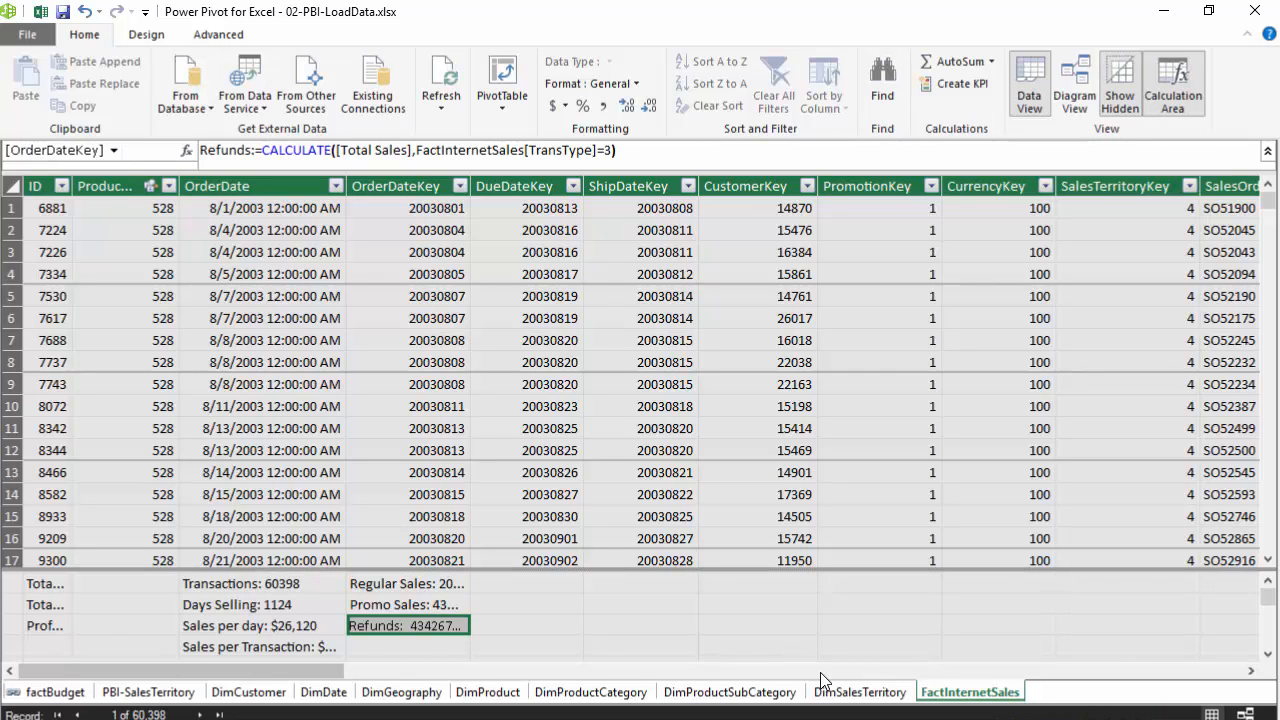
- Start a measure named Promo Sales Pct in the cell below Refunds, with [Promo Sales] as its numerator
key("Down")
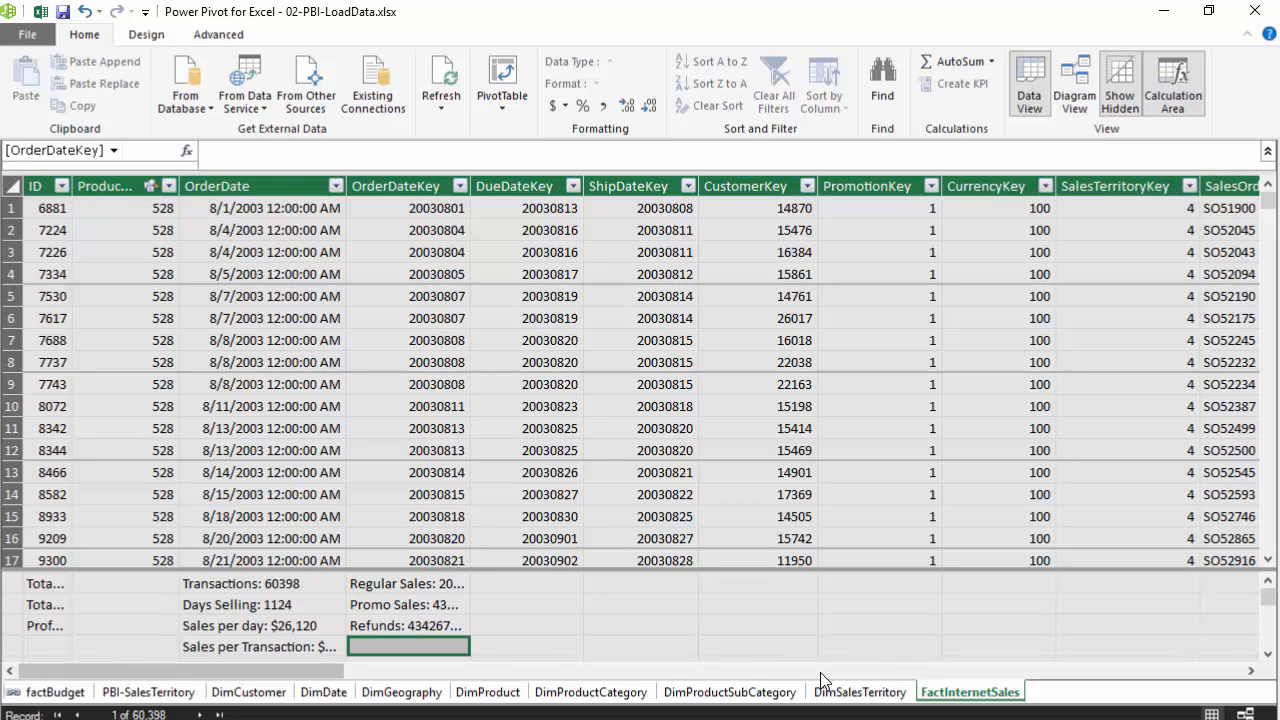
type("Promo")
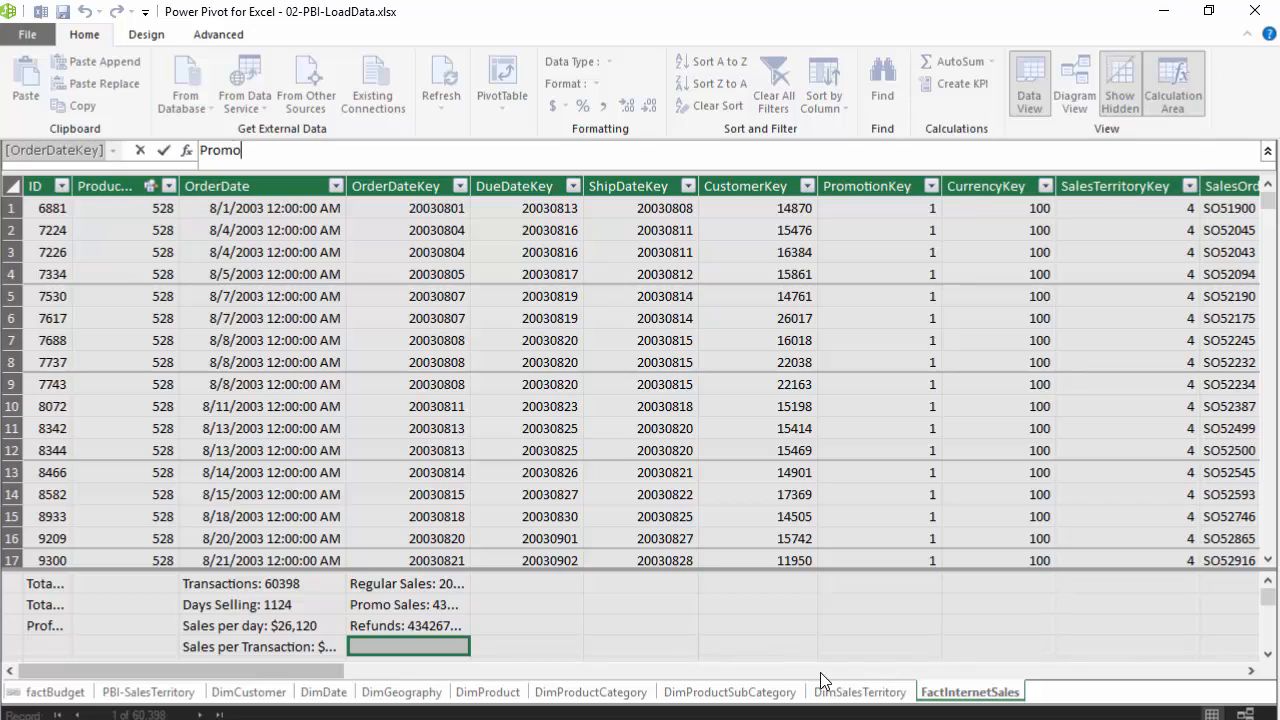
type(" Sales Pct:=")
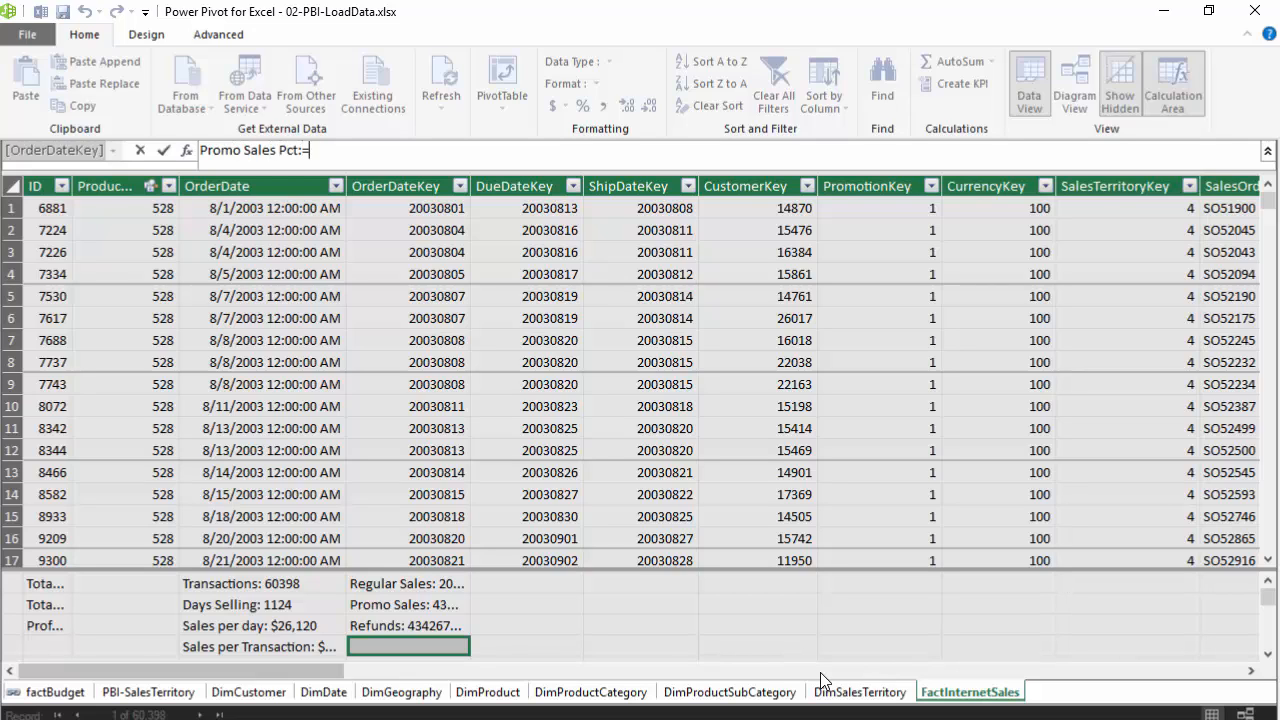
type("promo")
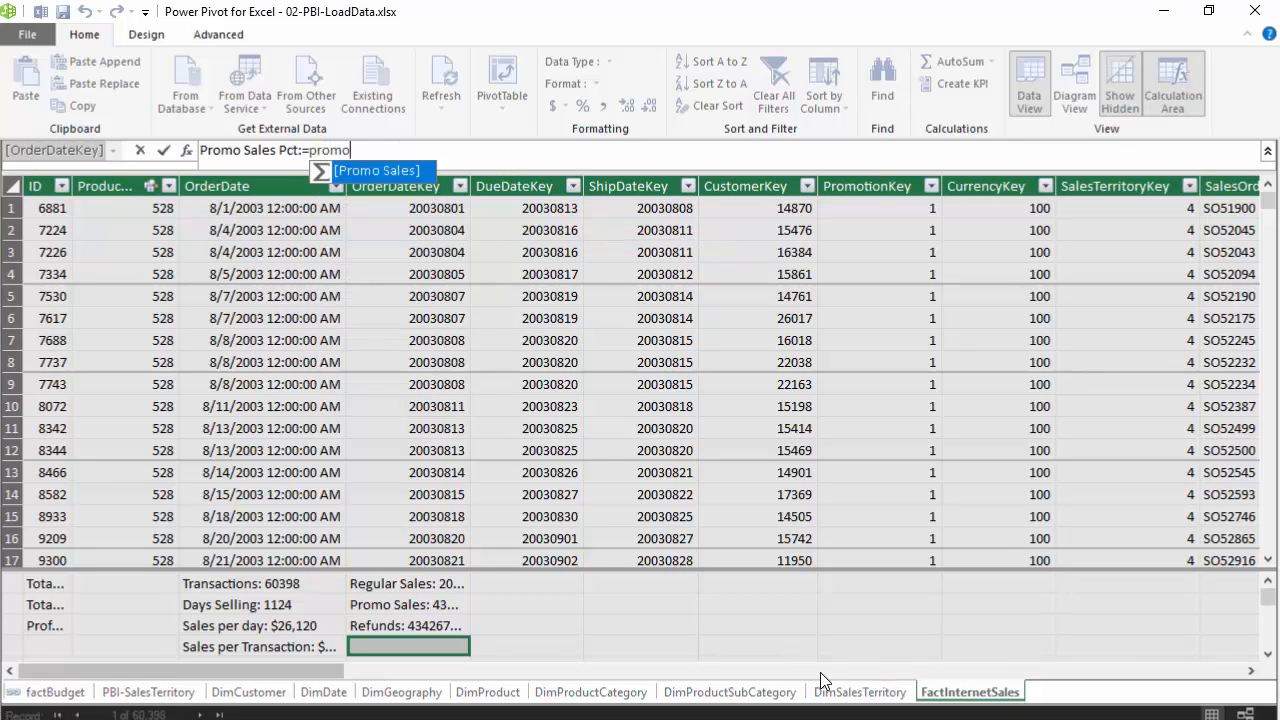
key("Tab")
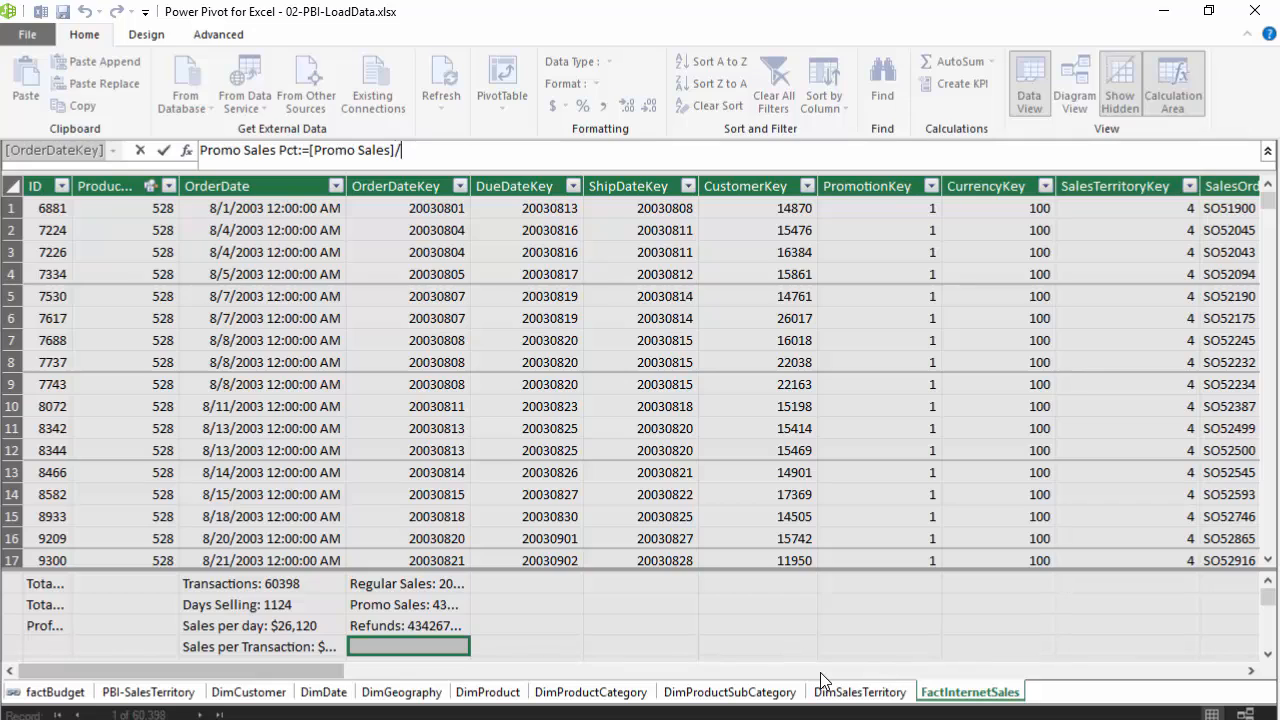
- Divide the Promo Sales Pct formula by ([Promo Sales]+[Regular Sales]) and commit the measure
type("/(pro")
type("m")
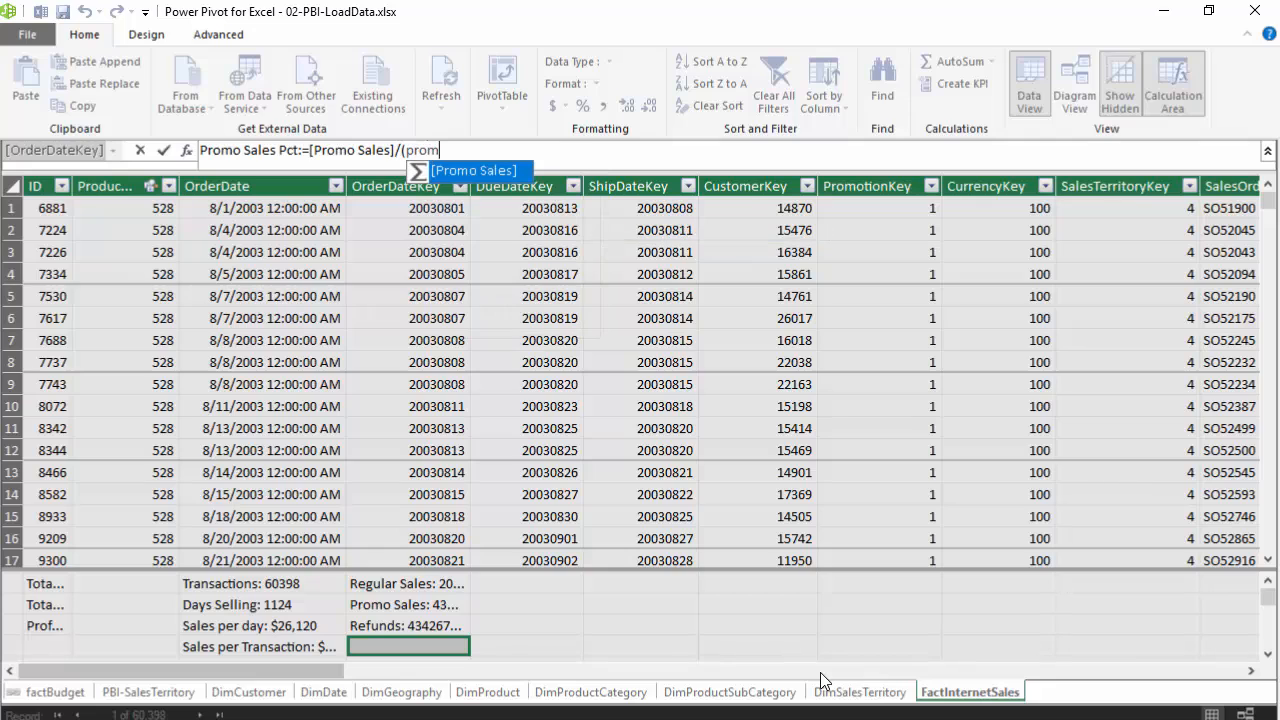
key("Tab")
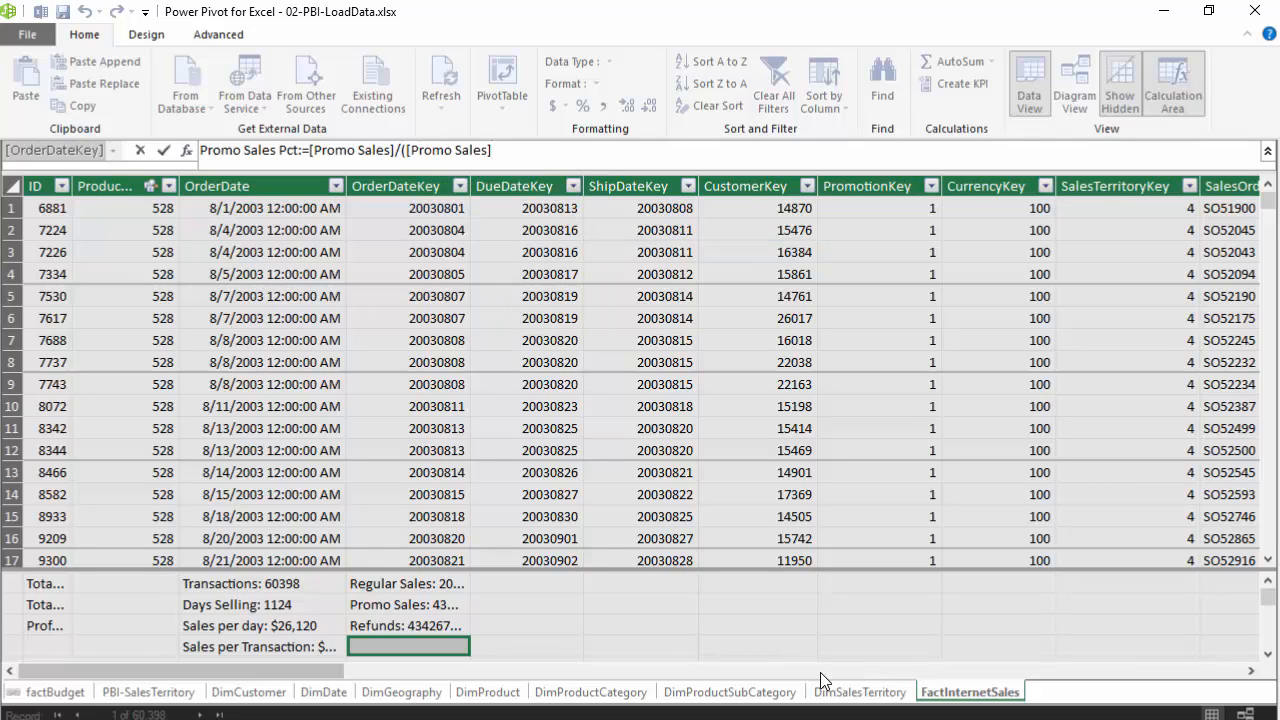
type("+")
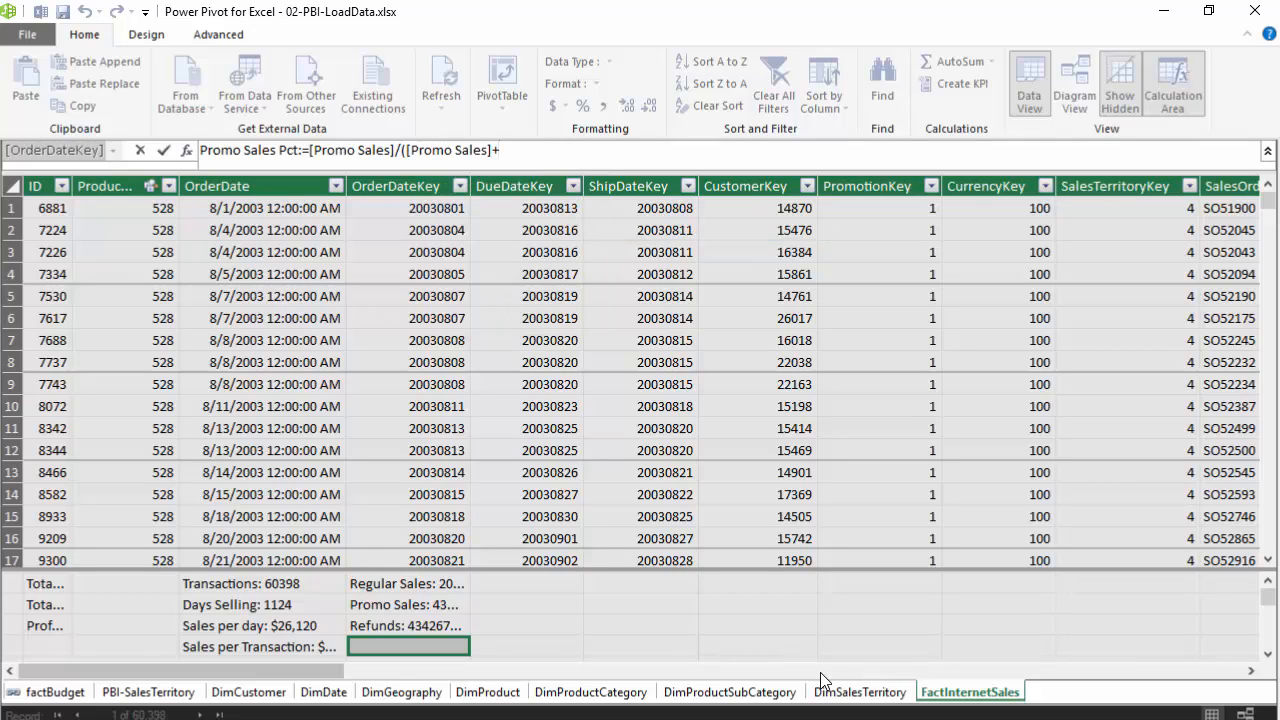
type("reg")
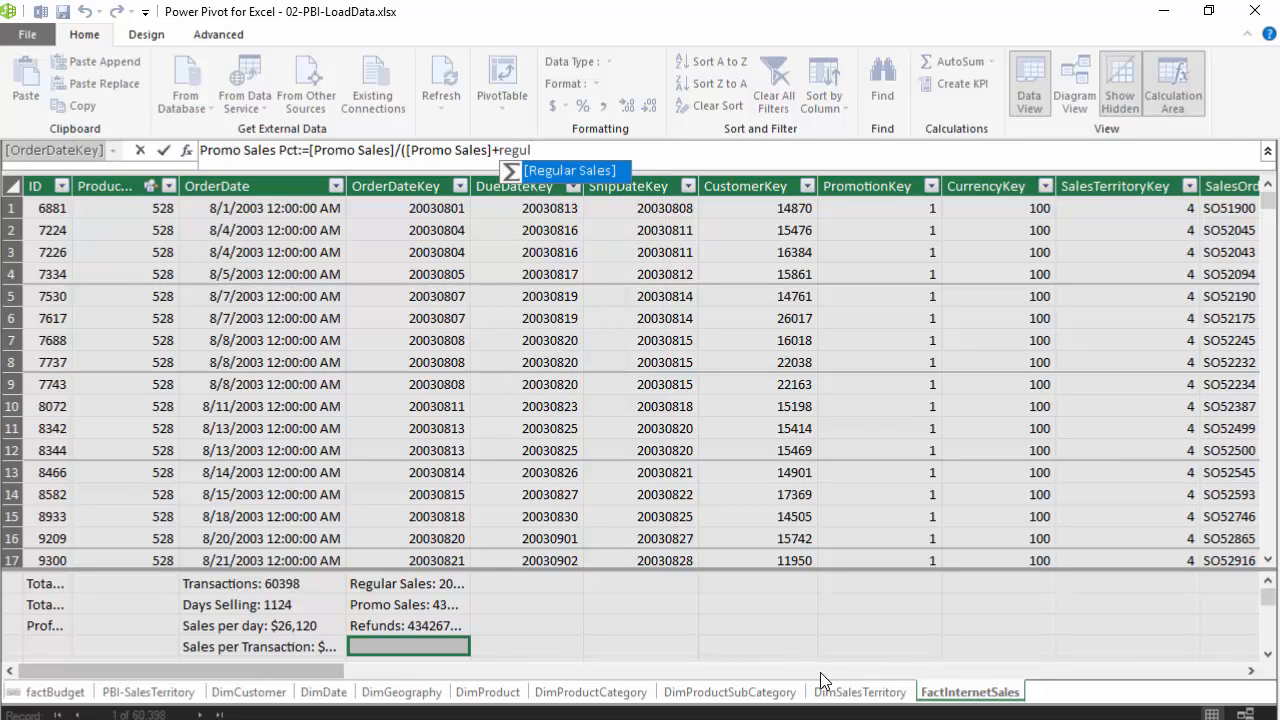
type("ul")
key("Tab")
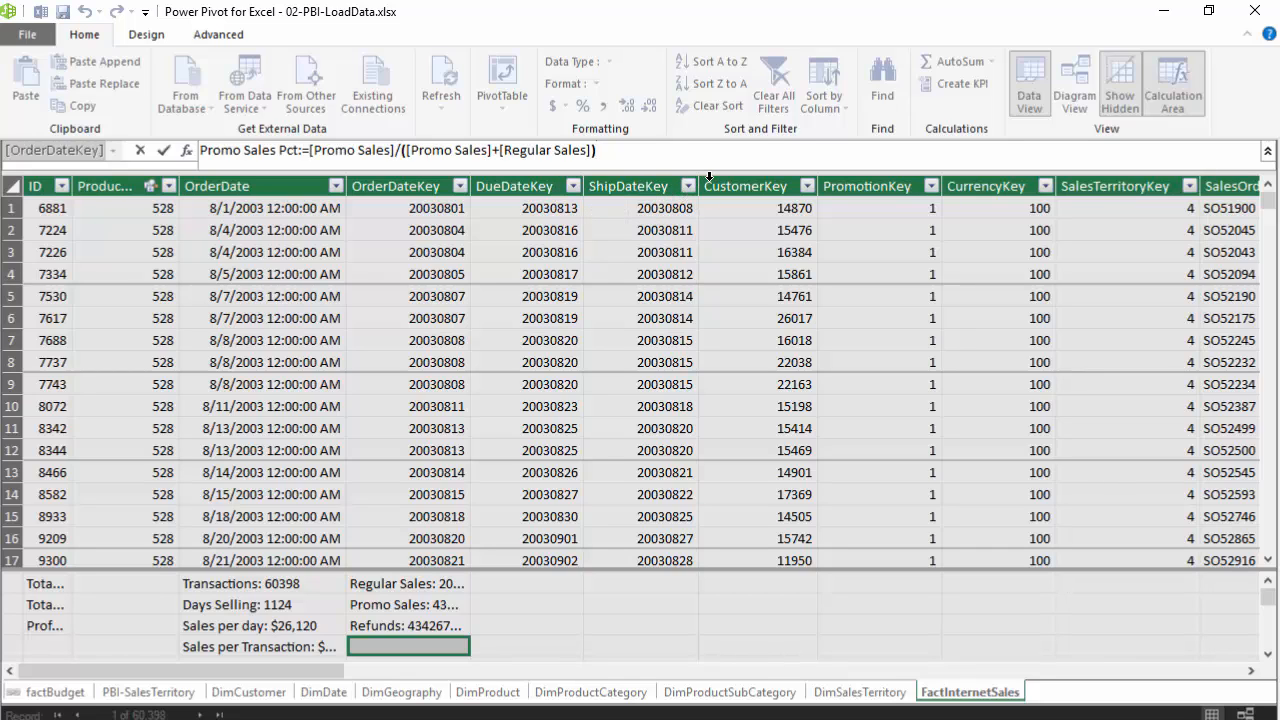
key("Return")
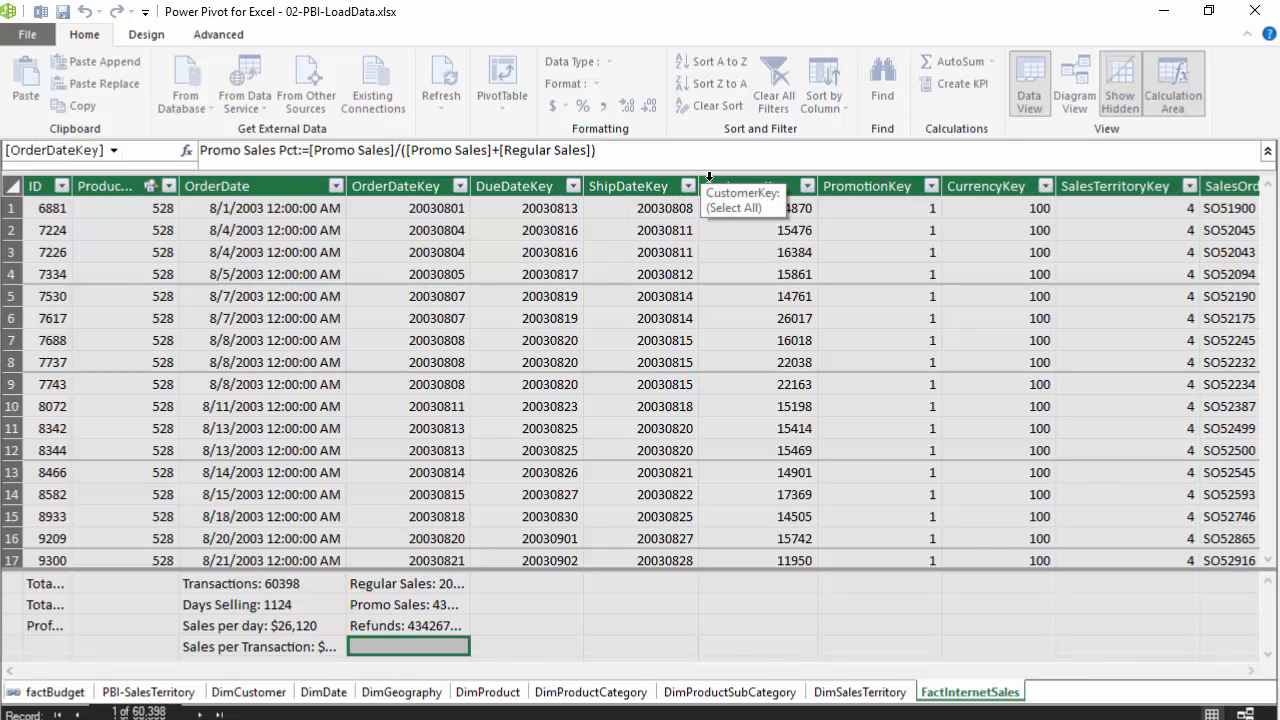
- Start a measure named Net Sales in the cell below Promo Sales Pct, beginning its formula with [Regular Sales]+
key("Down")
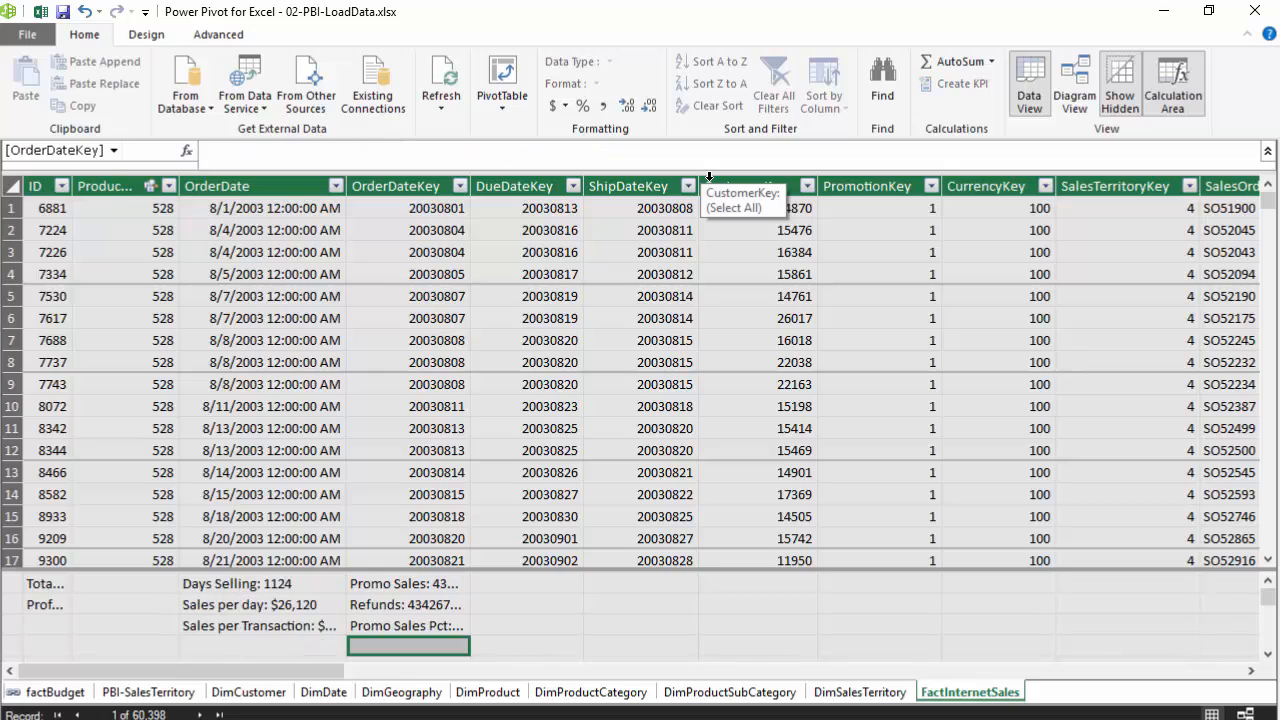
type("Net Sales")
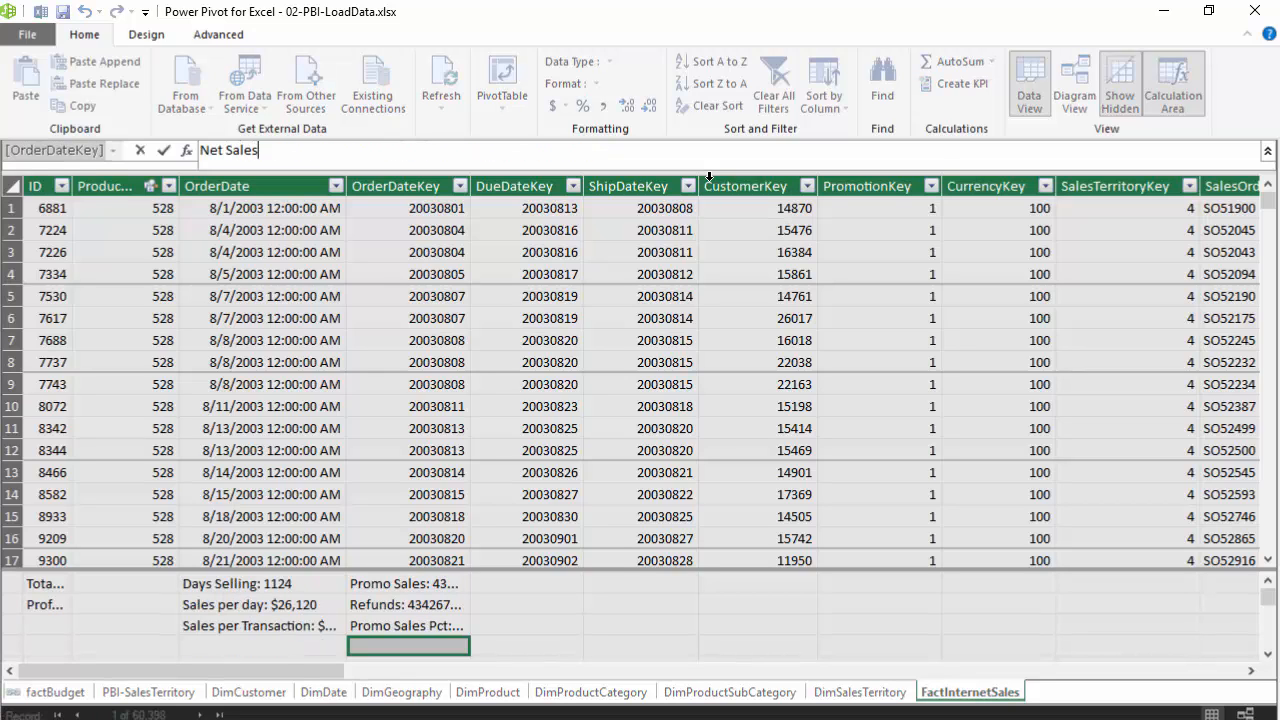
type(":=")
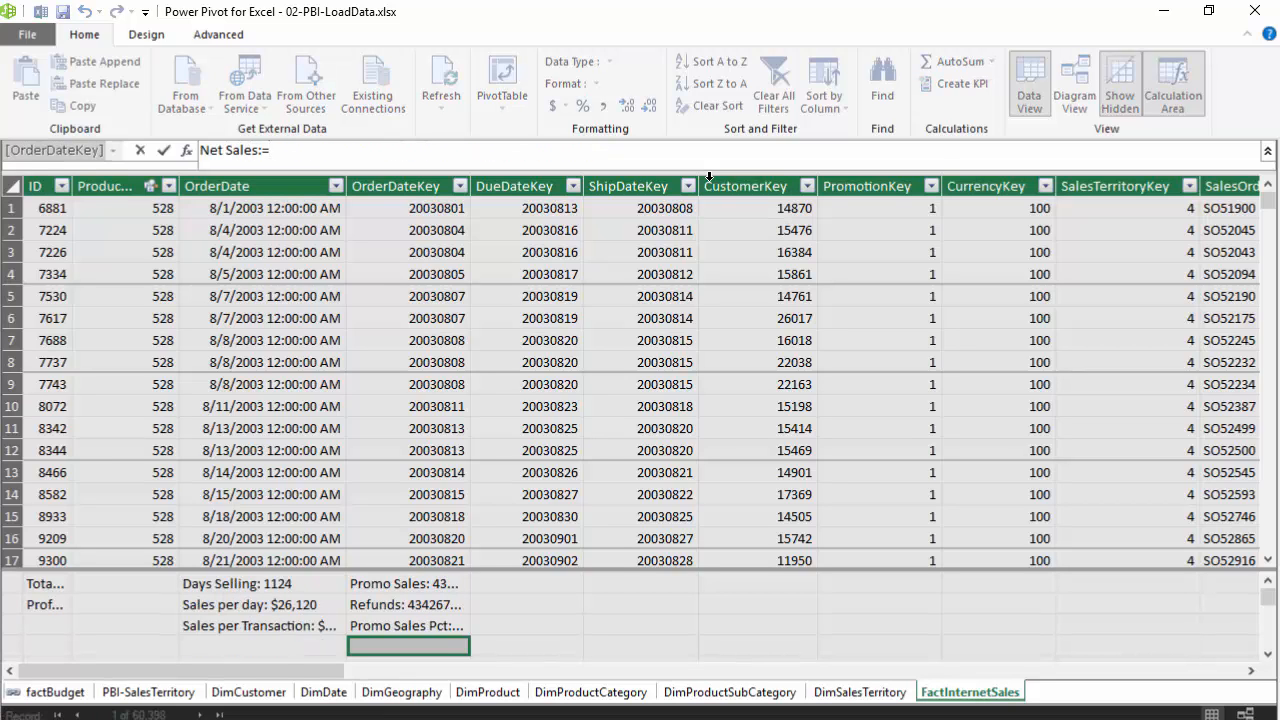
type("regu")
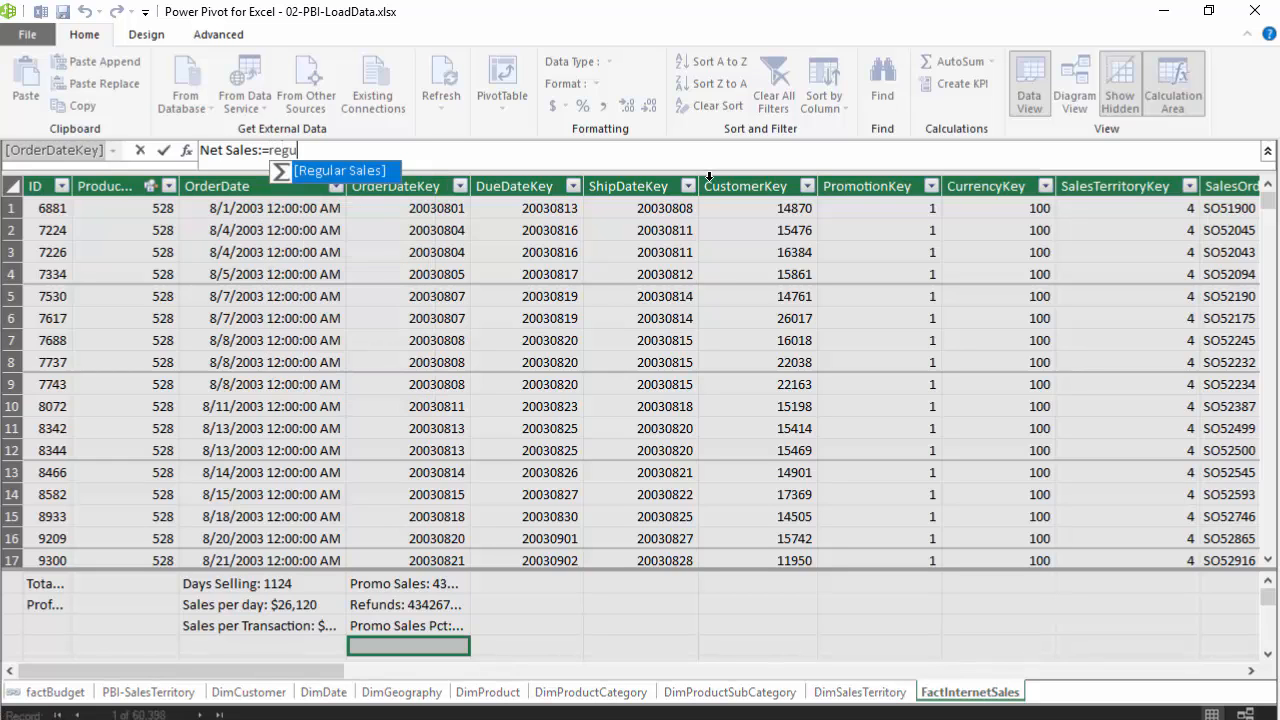
type("la")
key("Tab")
type("+")
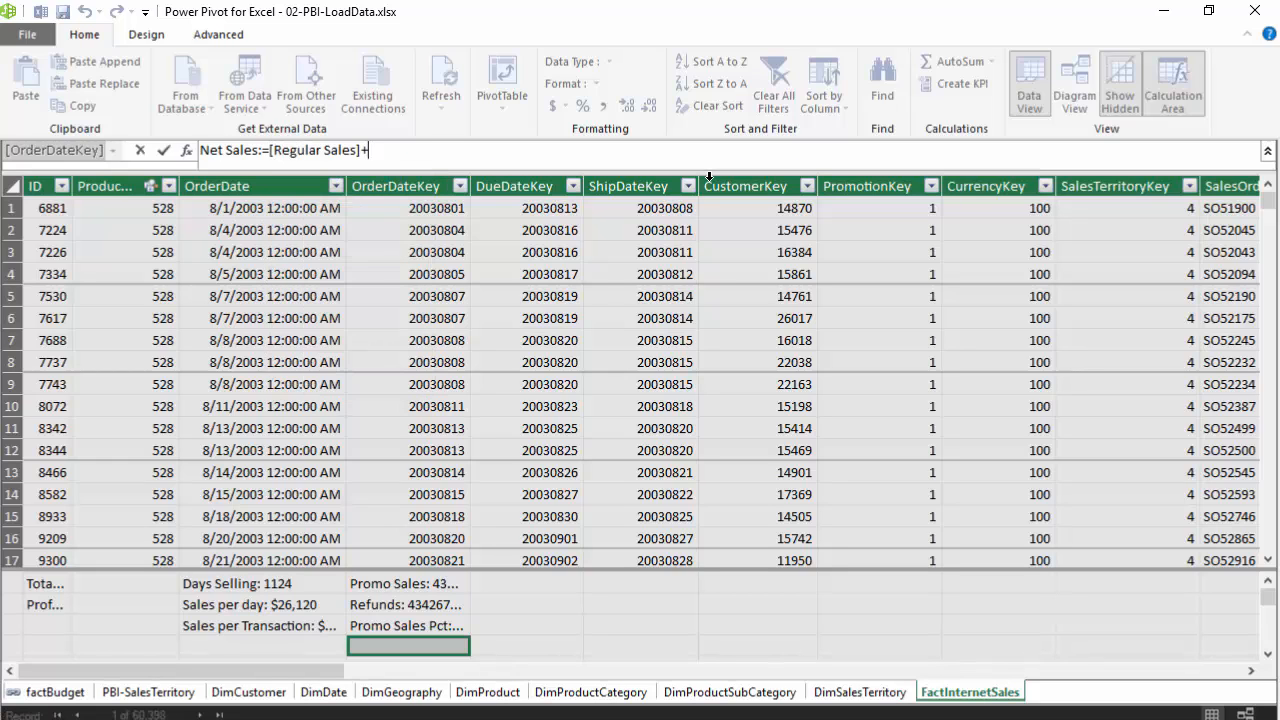
- Complete the Net Sales formula by adding [Promo Sales] and subtracting [Refunds], and commit it
type("promo")
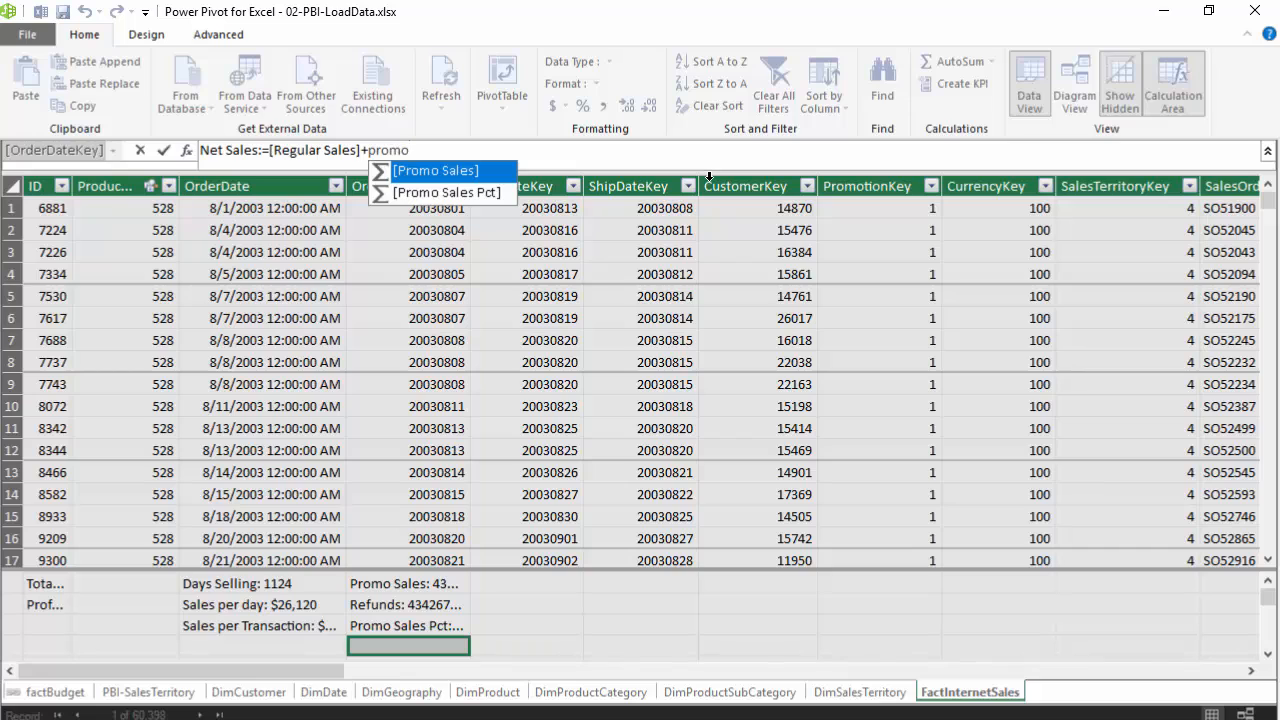
key("Tab")
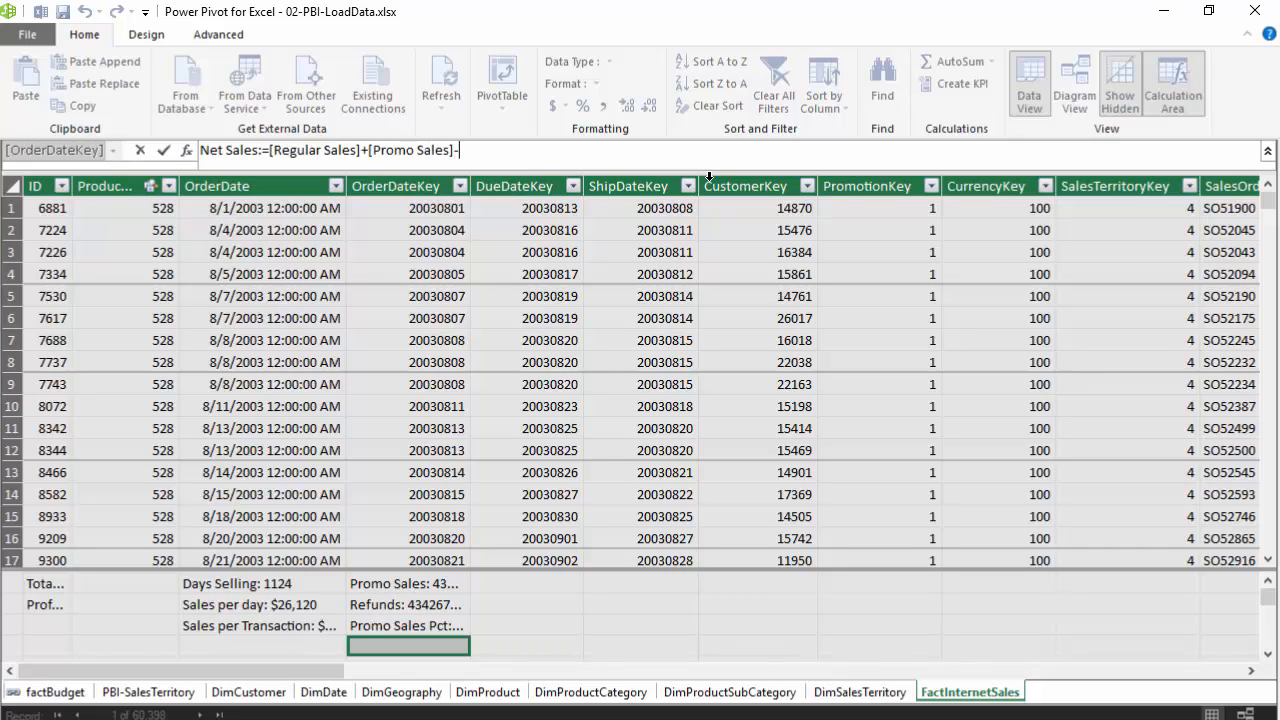
type("-ref")
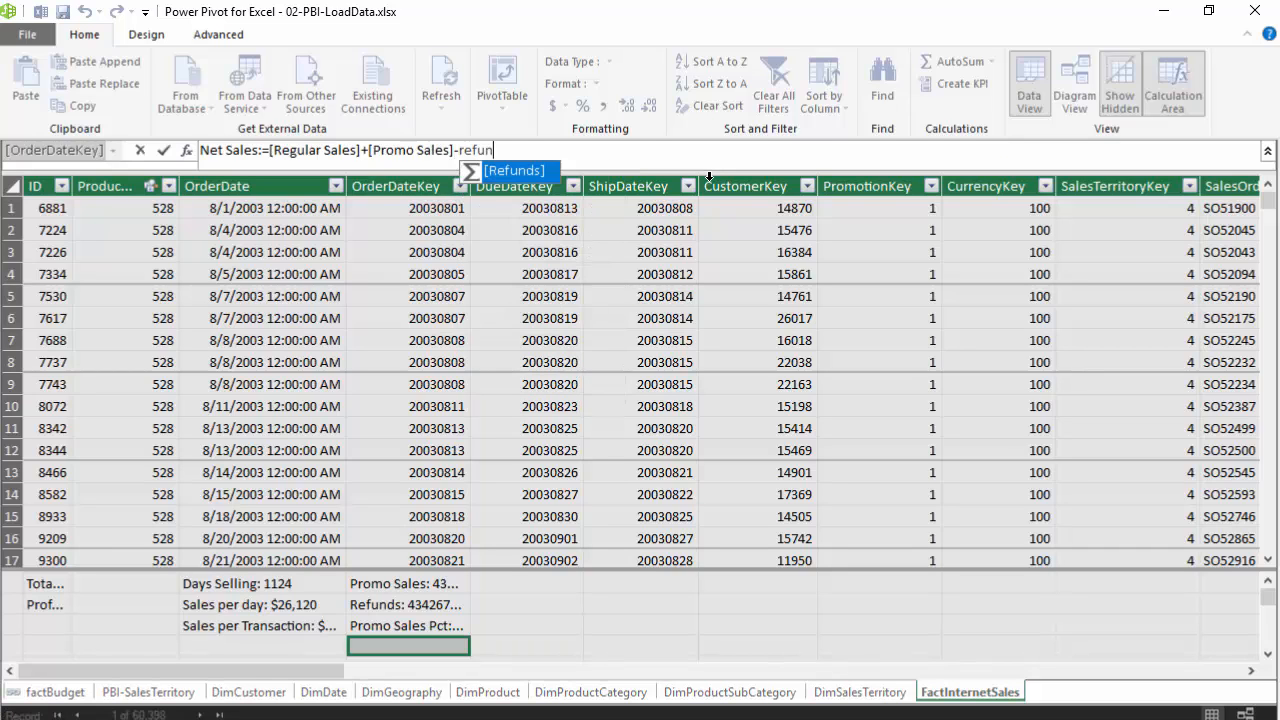
type("un")
key("Tab")
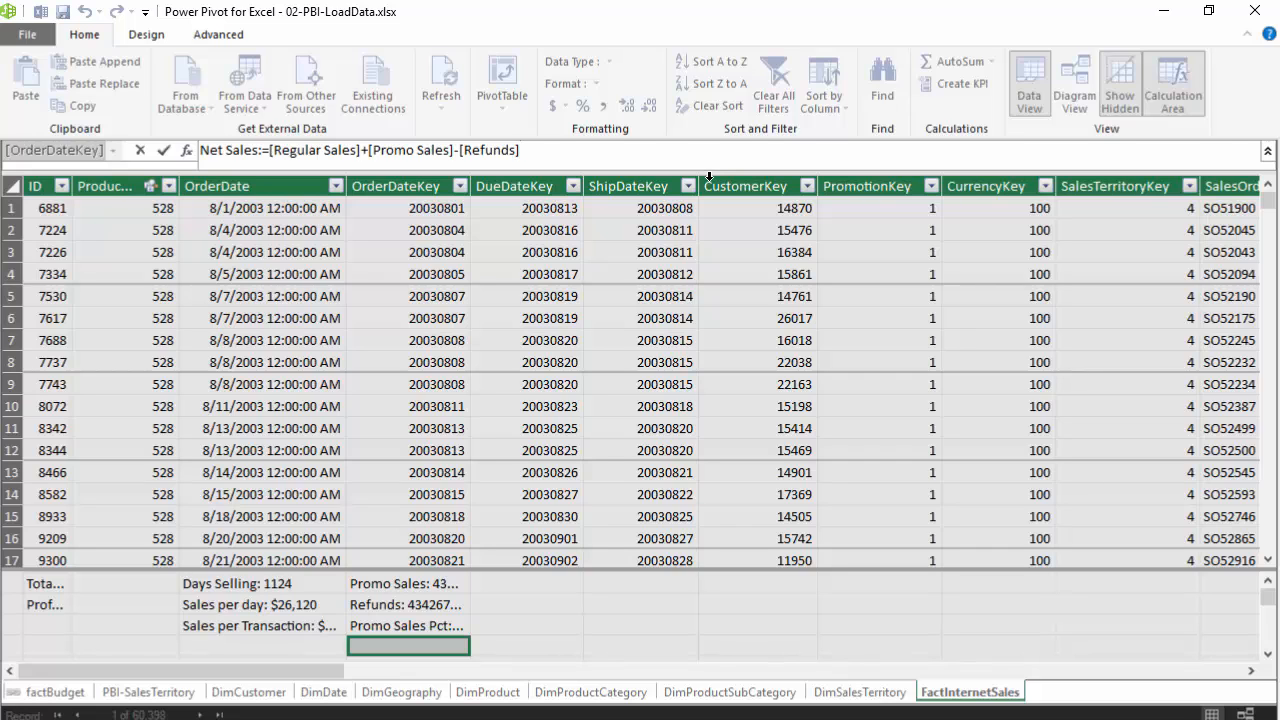
key("Return")
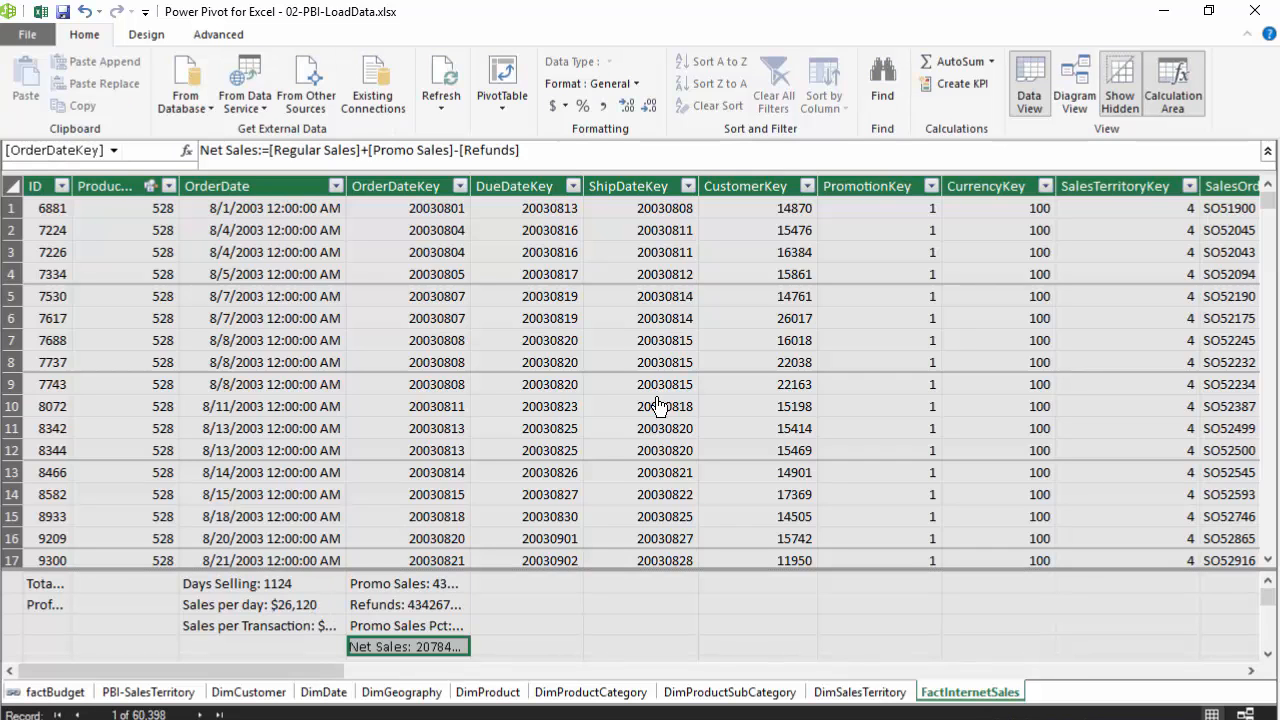
- Enlarge the calculation area to show all the measures and format Regular Sales as Currency with the $ symbol
scroll(583, 609, "up", 1)
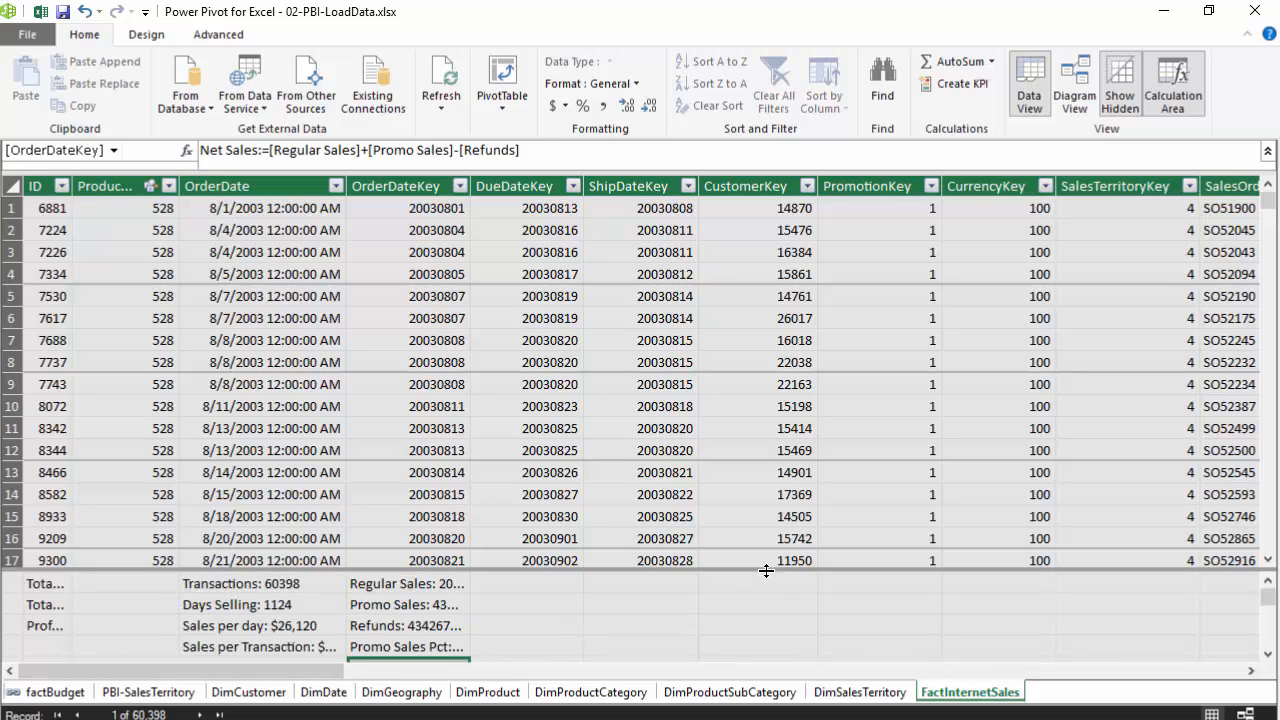
left_click_drag(766, 571, 755, 516)
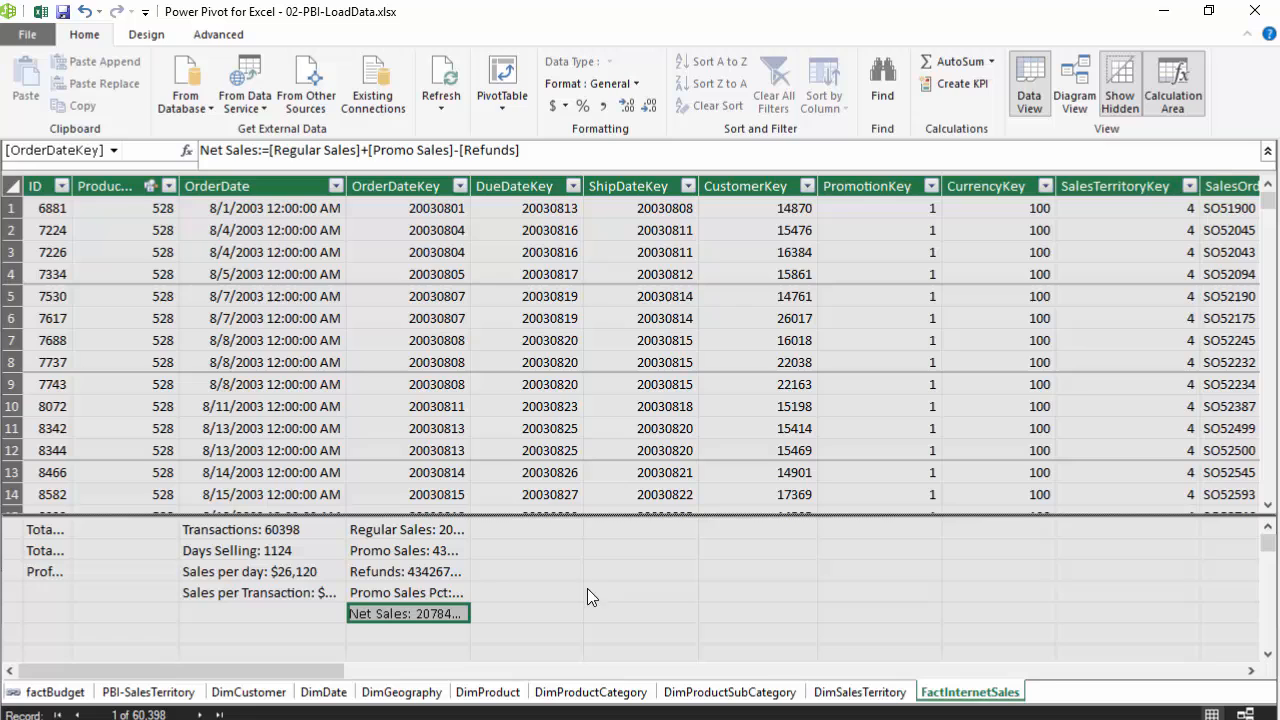
left_click(424, 530)
right_click(424, 529)
left_click(535, 685)
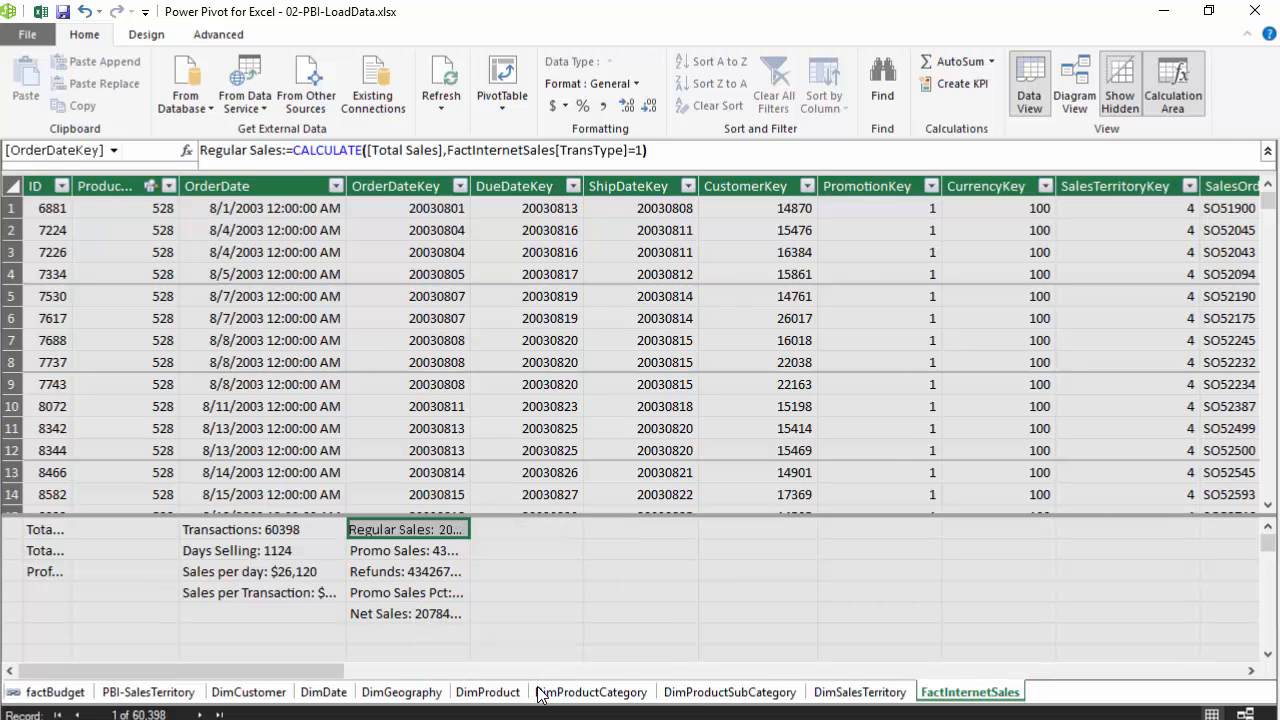
left_click(438, 367)
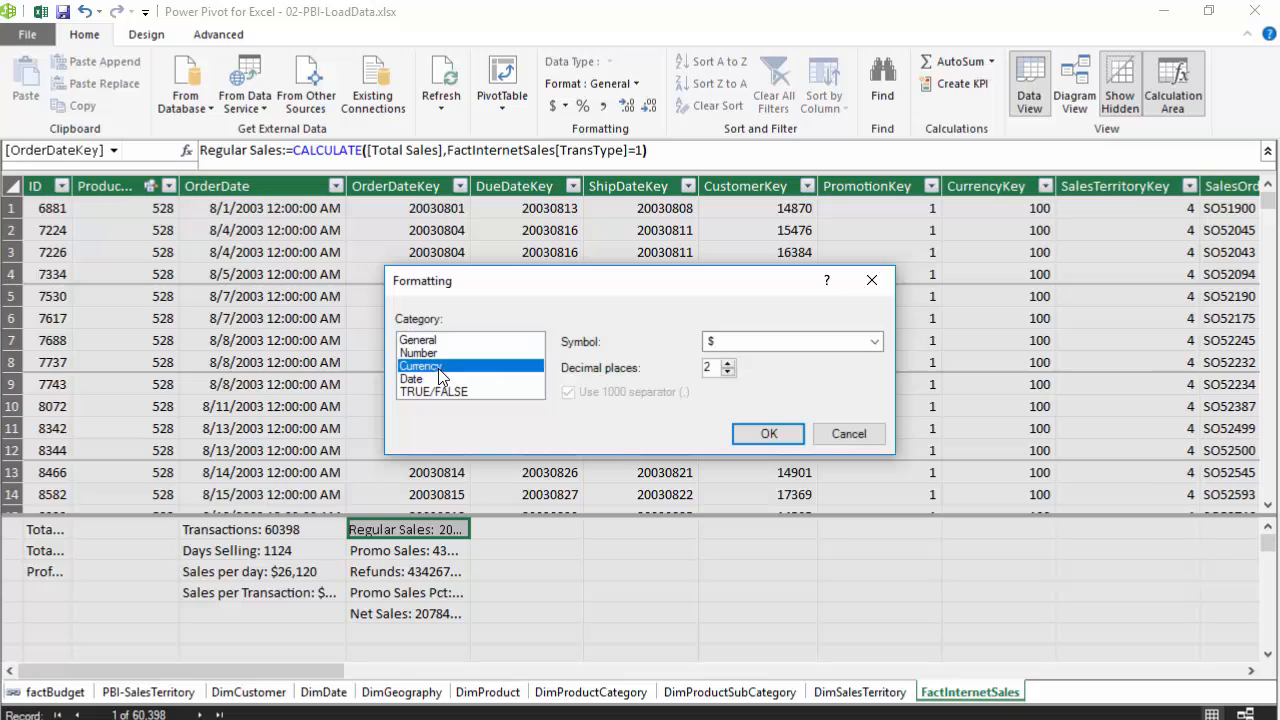
left_click(770, 432)
- Format the Promo Sales measure as Currency with the $ symbol and no decimal places
left_click(415, 548)
right_click(416, 548)
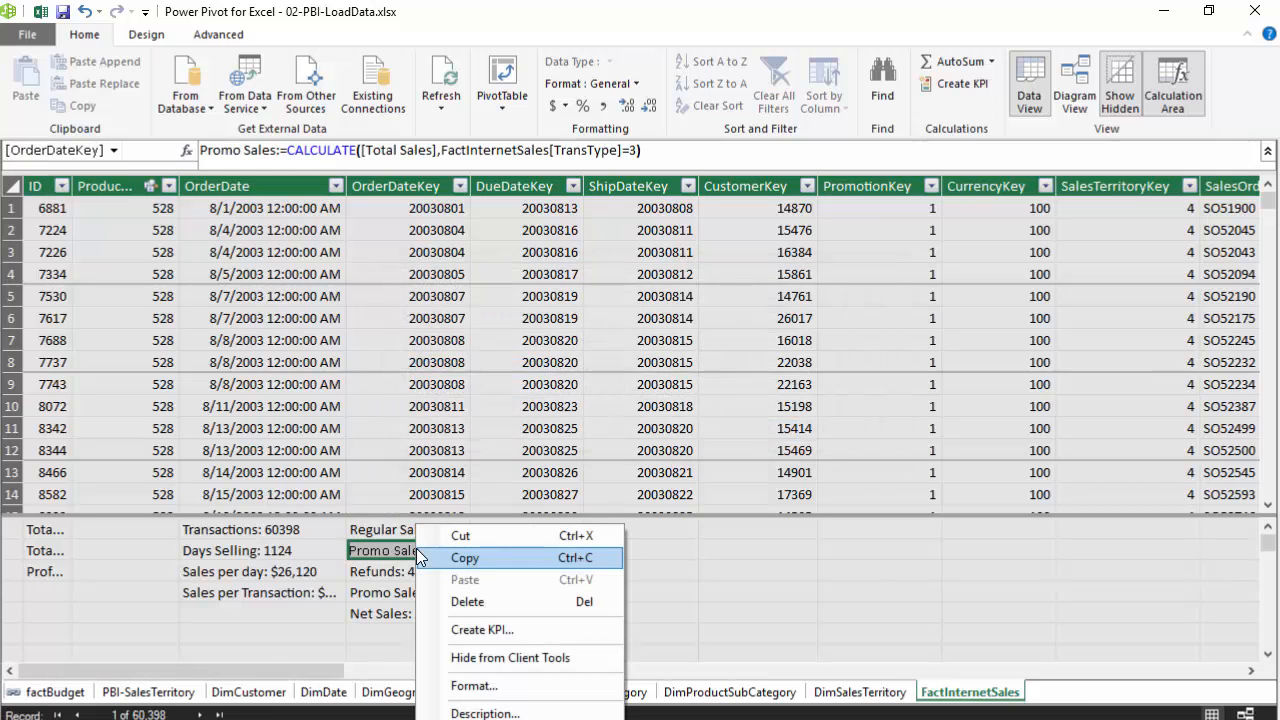
left_click(540, 690)
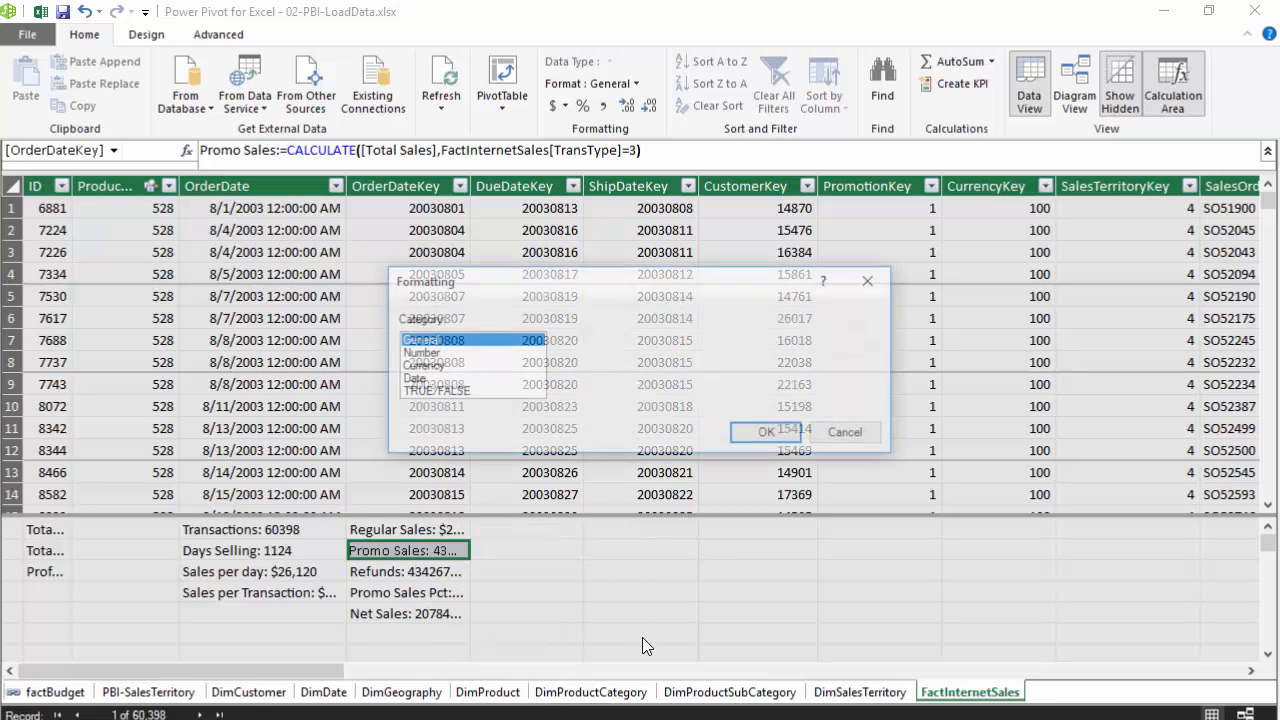
left_click(424, 367)
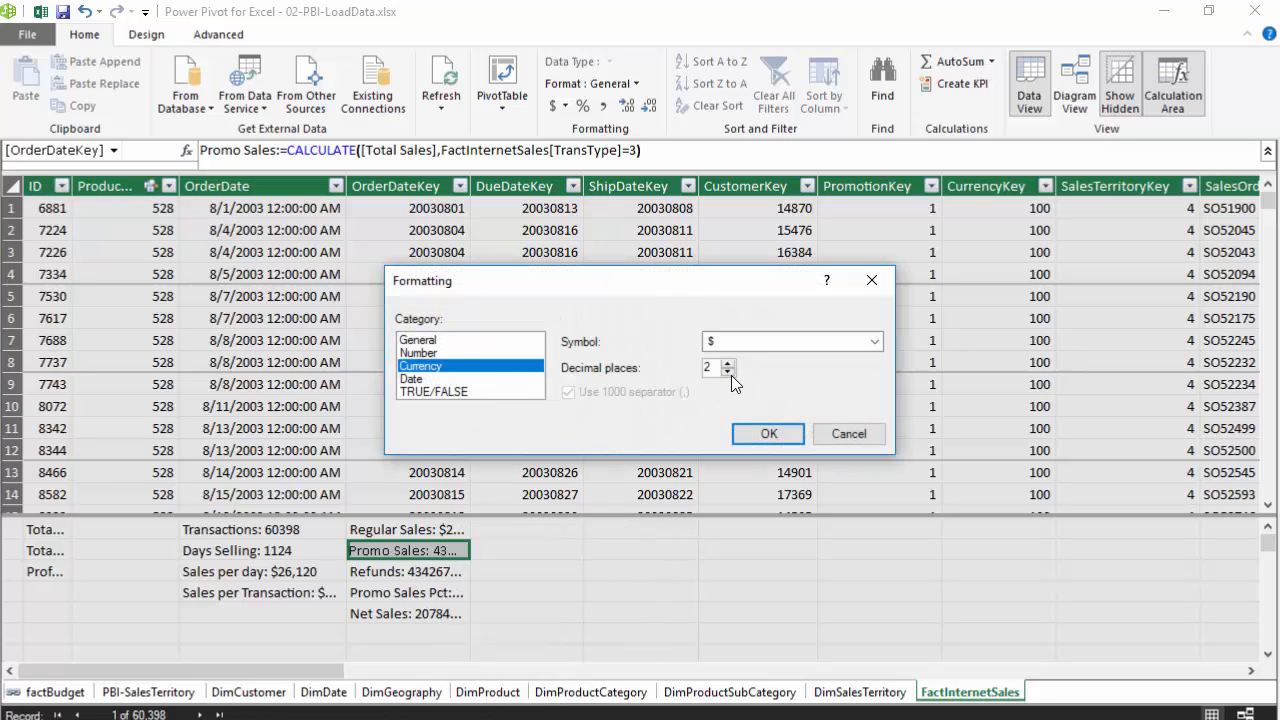
left_click(766, 434)
left_click(434, 575)
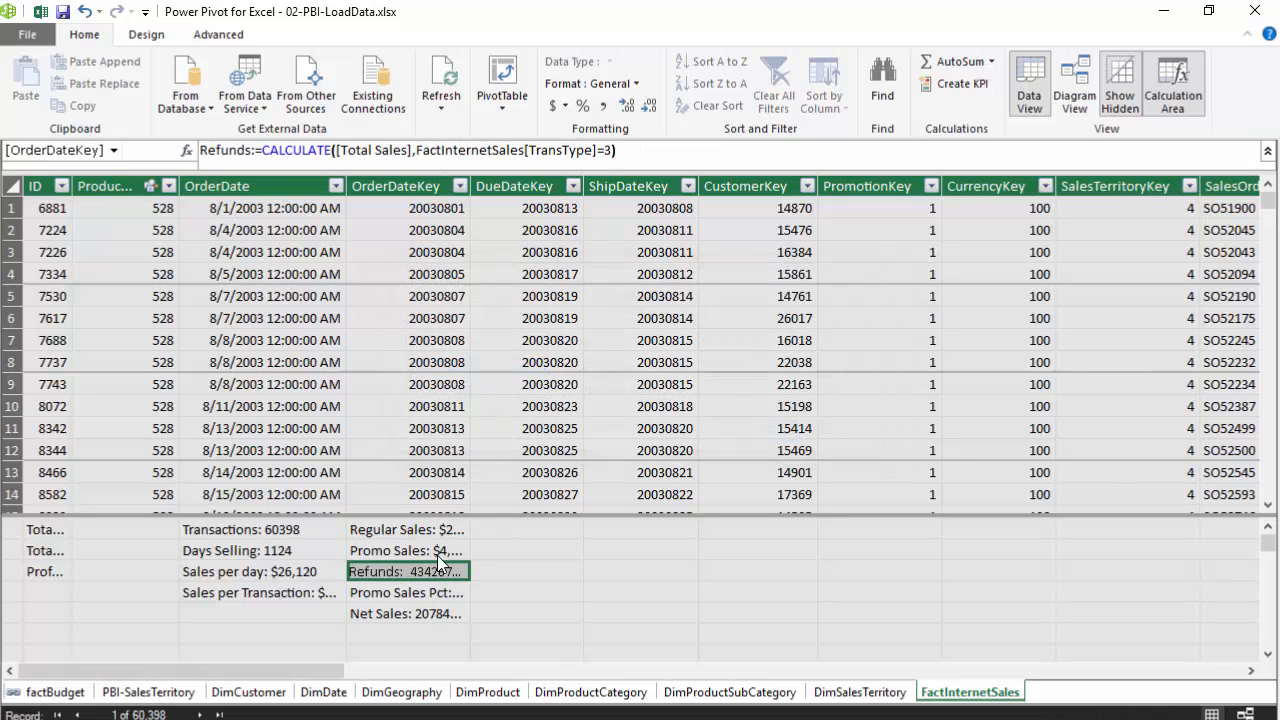
right_click(423, 573)
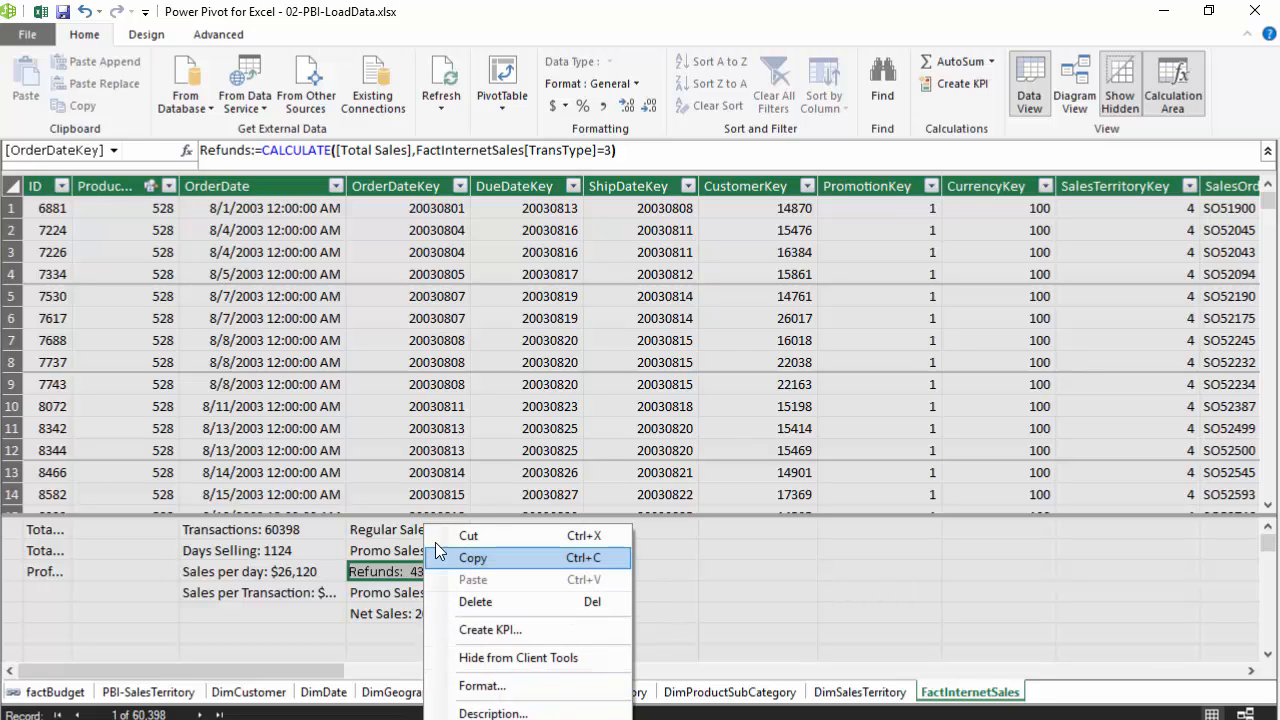
left_click(395, 532)
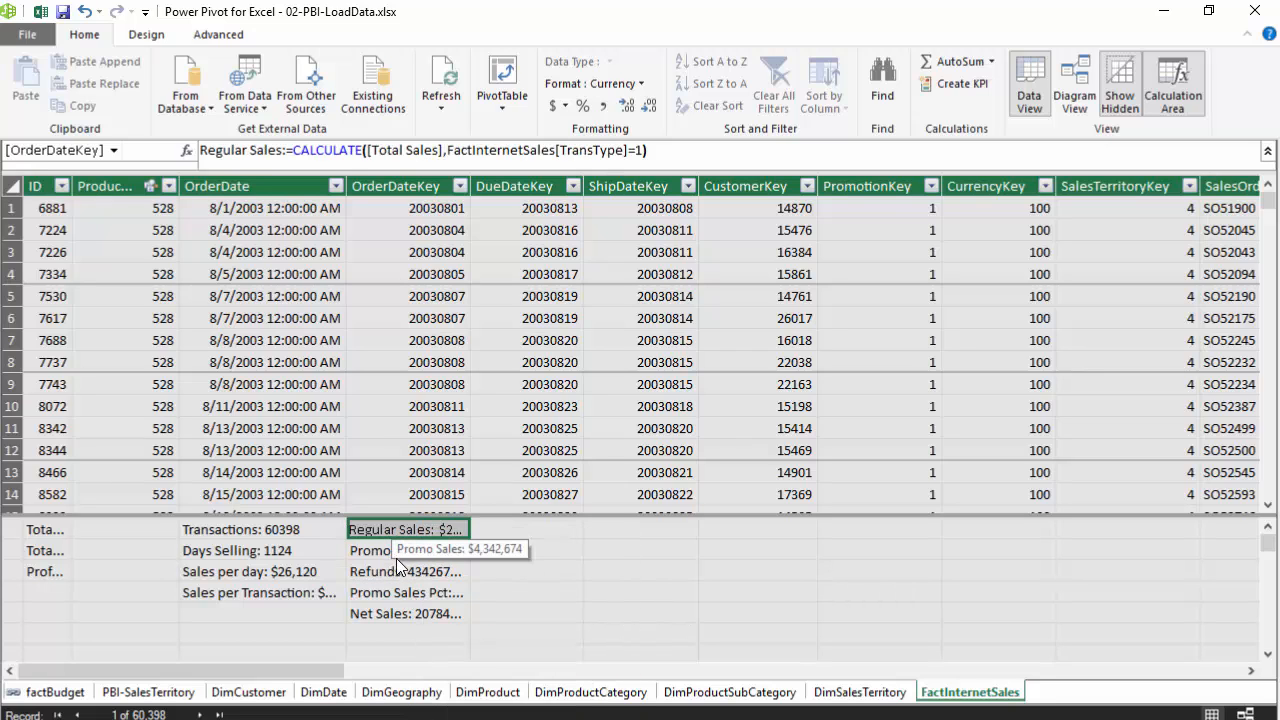
left_click(389, 551, "shift")
left_click(392, 571, "shift")
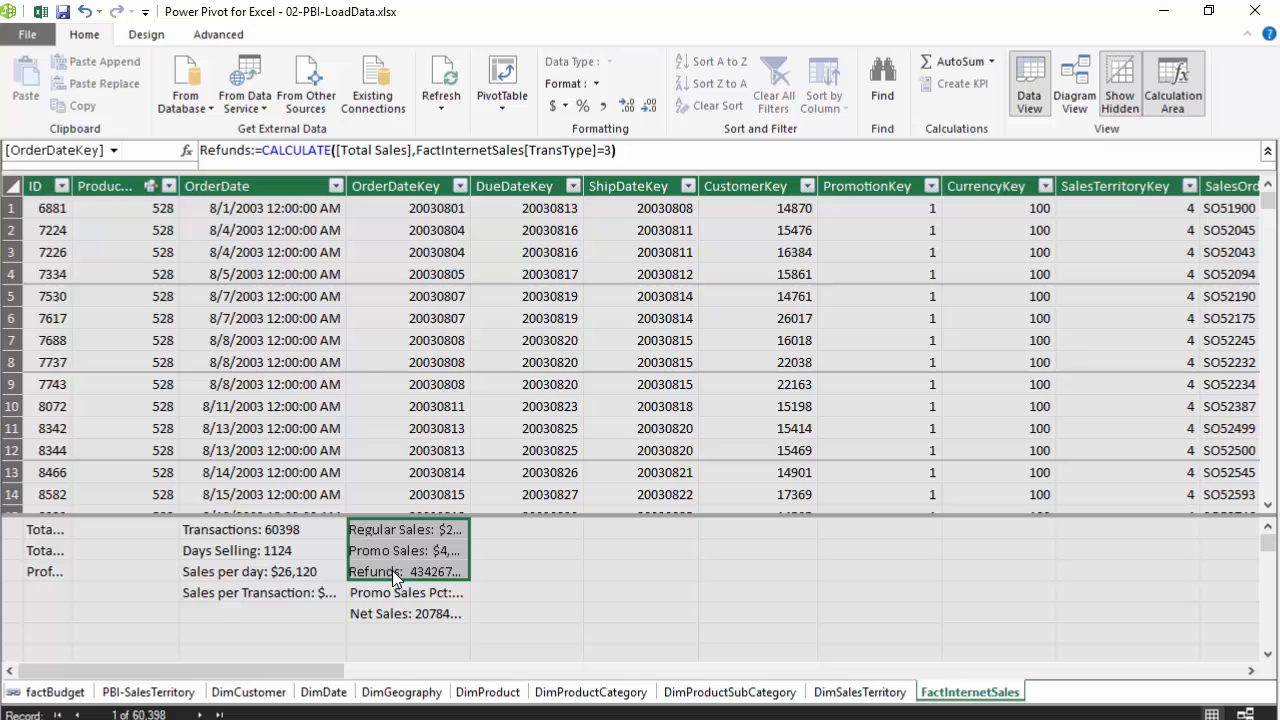
right_click(437, 541)
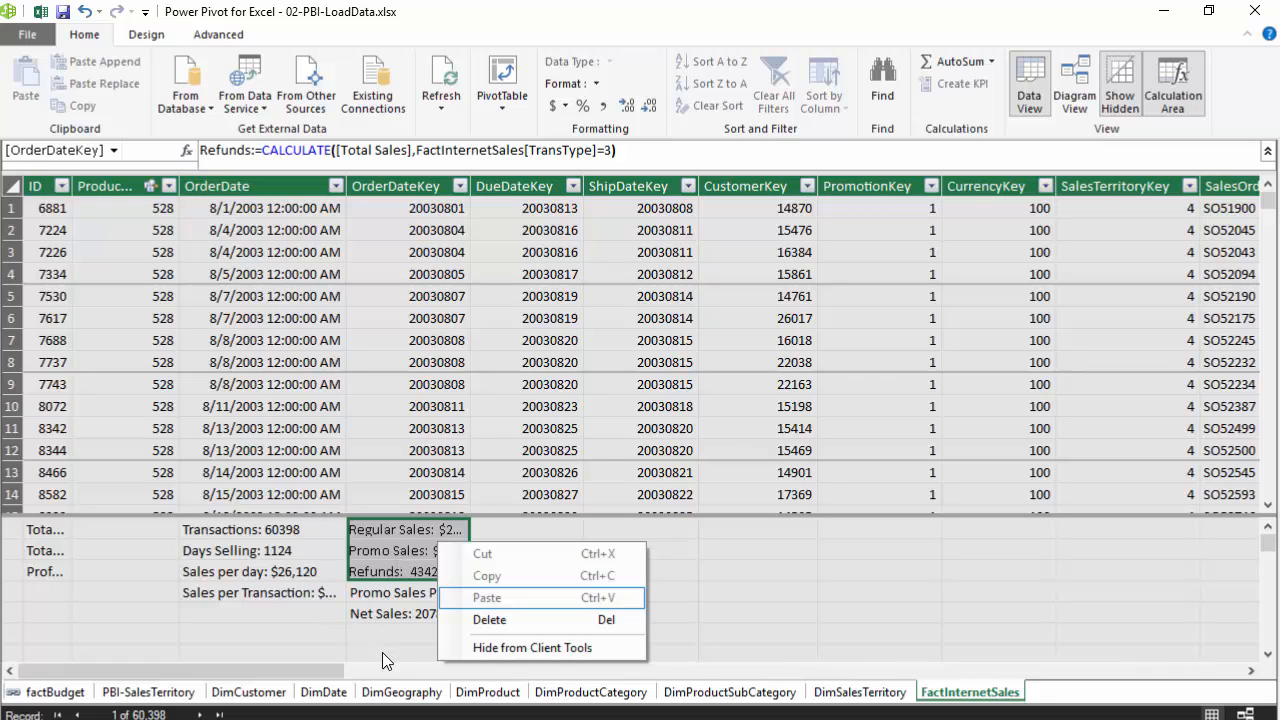
- Format the Refunds measure as Currency with the $ symbol
left_click(382, 574)
right_click(382, 574)
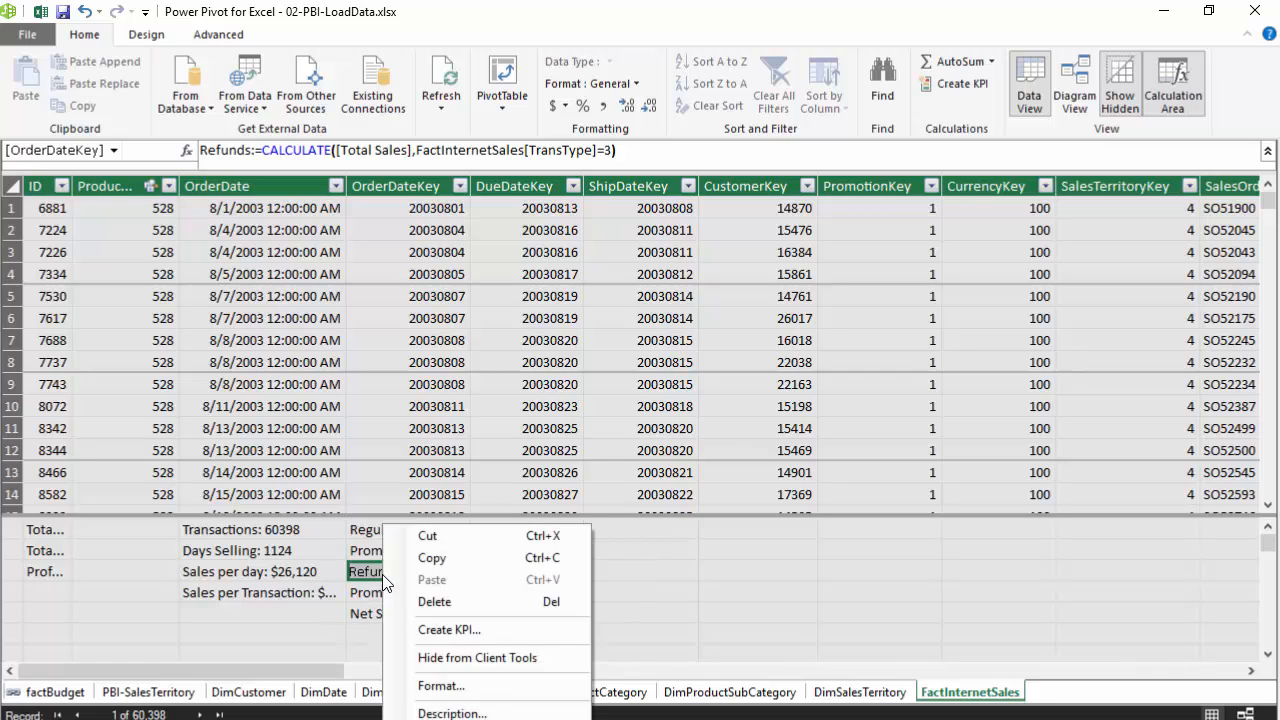
left_click(490, 688)
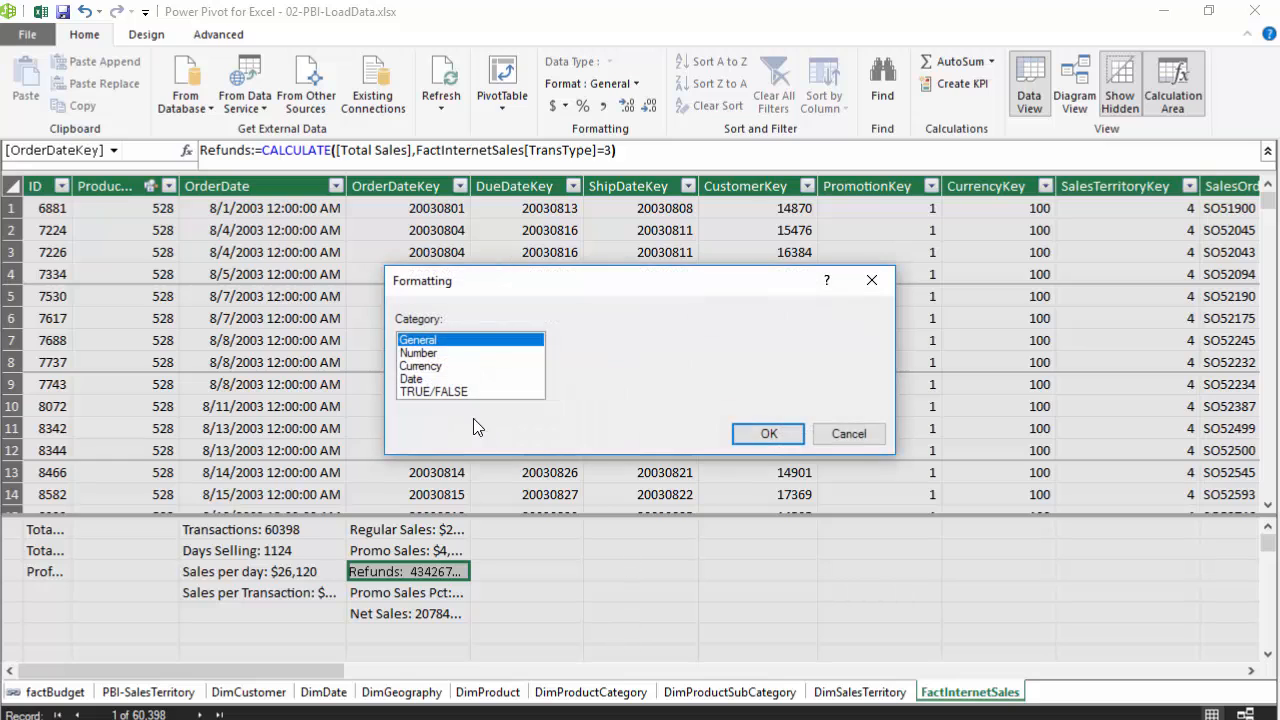
left_click(438, 366)
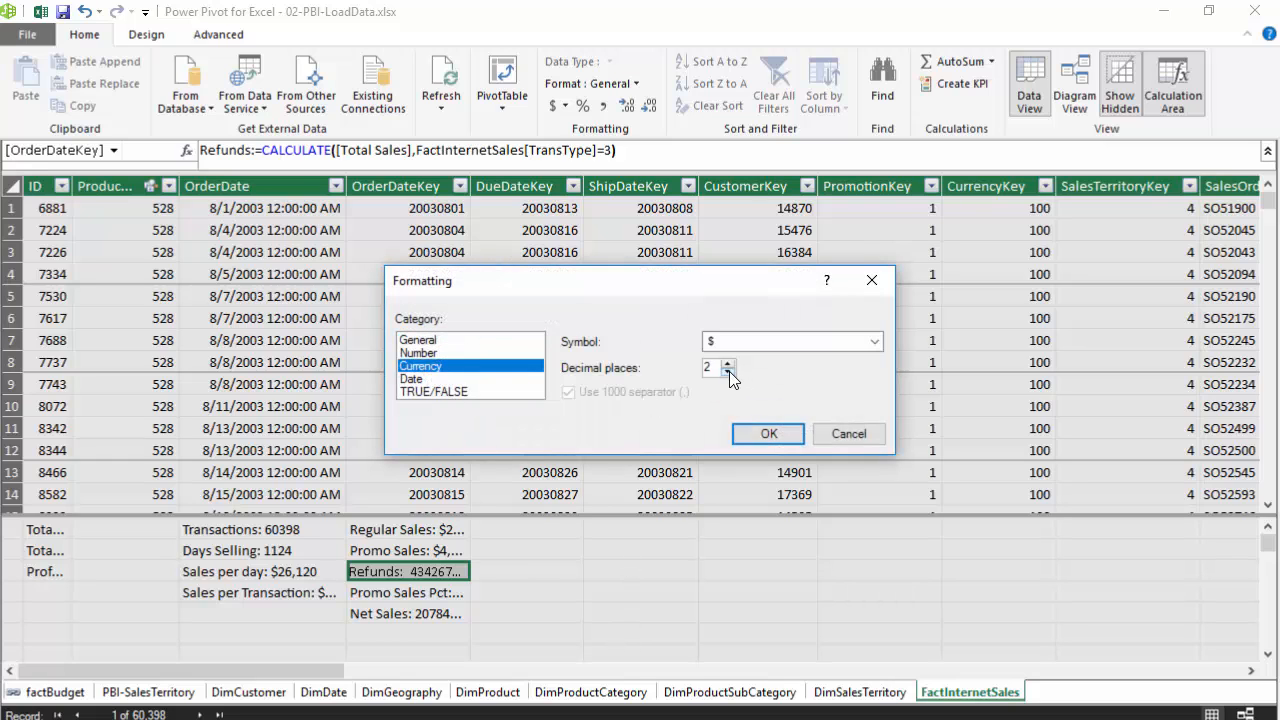
left_click(759, 434)
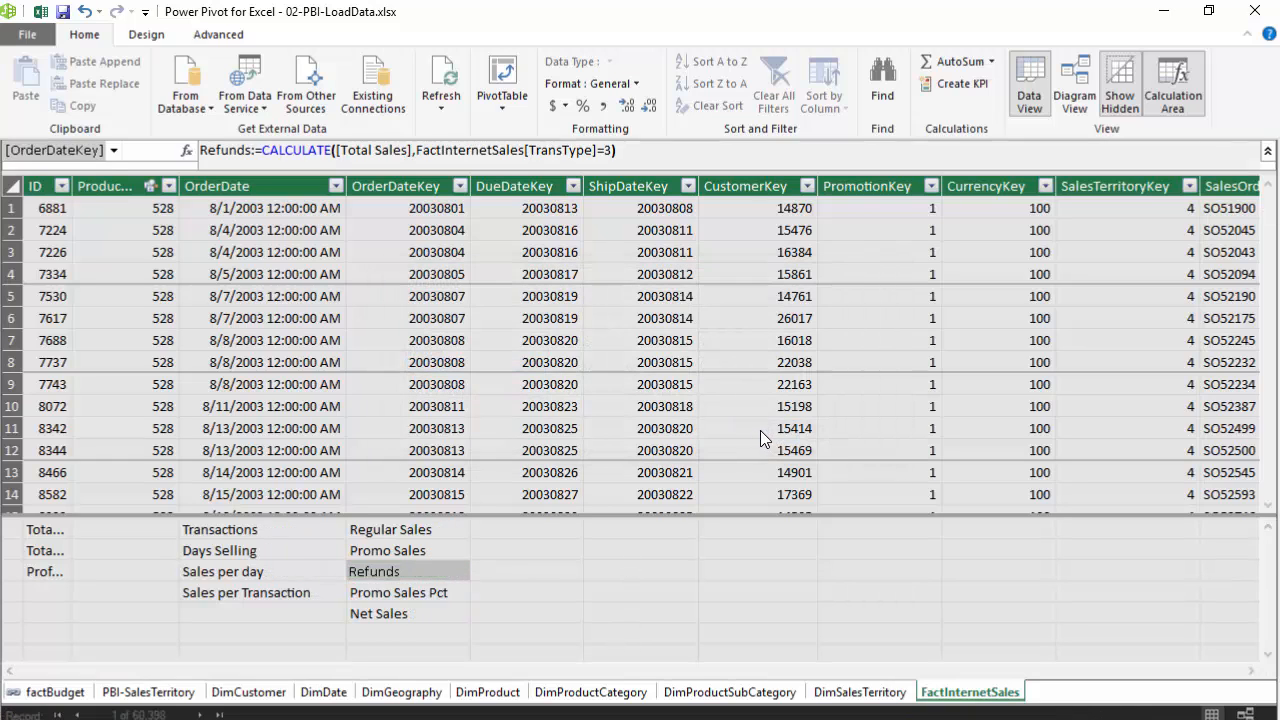
- Format the Promo Sales Pct measure as a Number in Percentage format with 2 decimal places
left_click(413, 594)
right_click(411, 594)
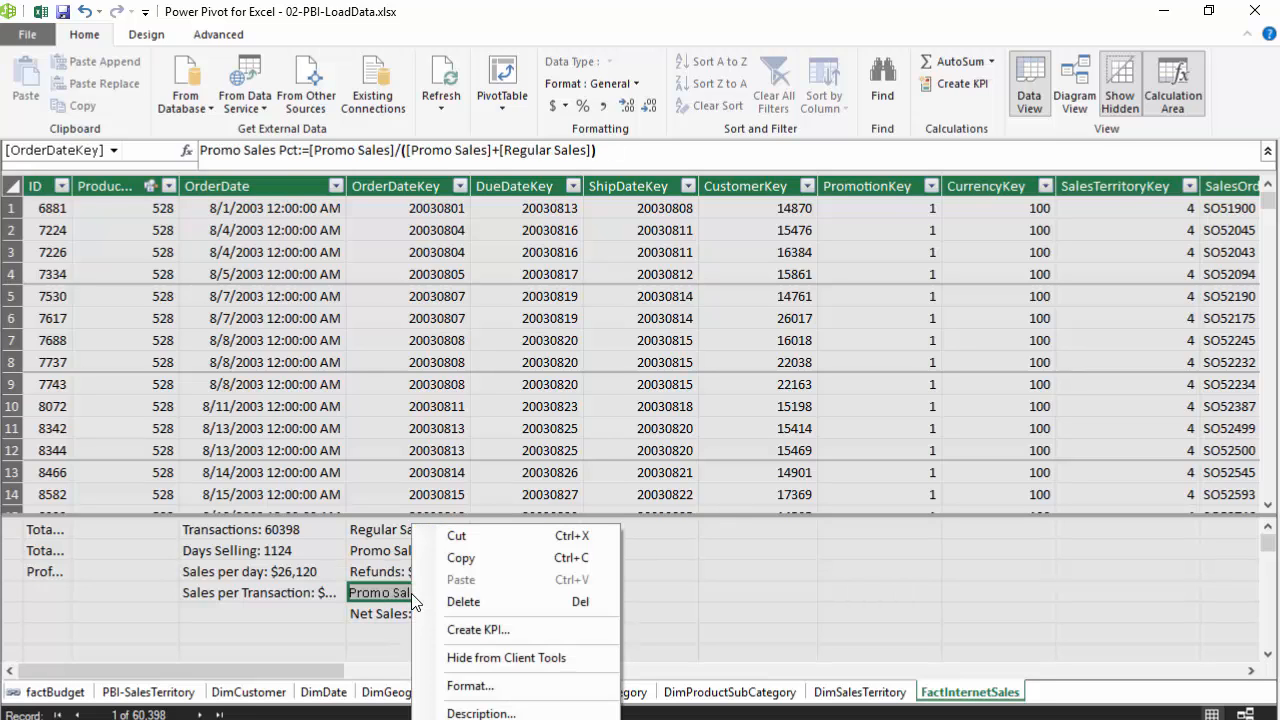
left_click(500, 686)
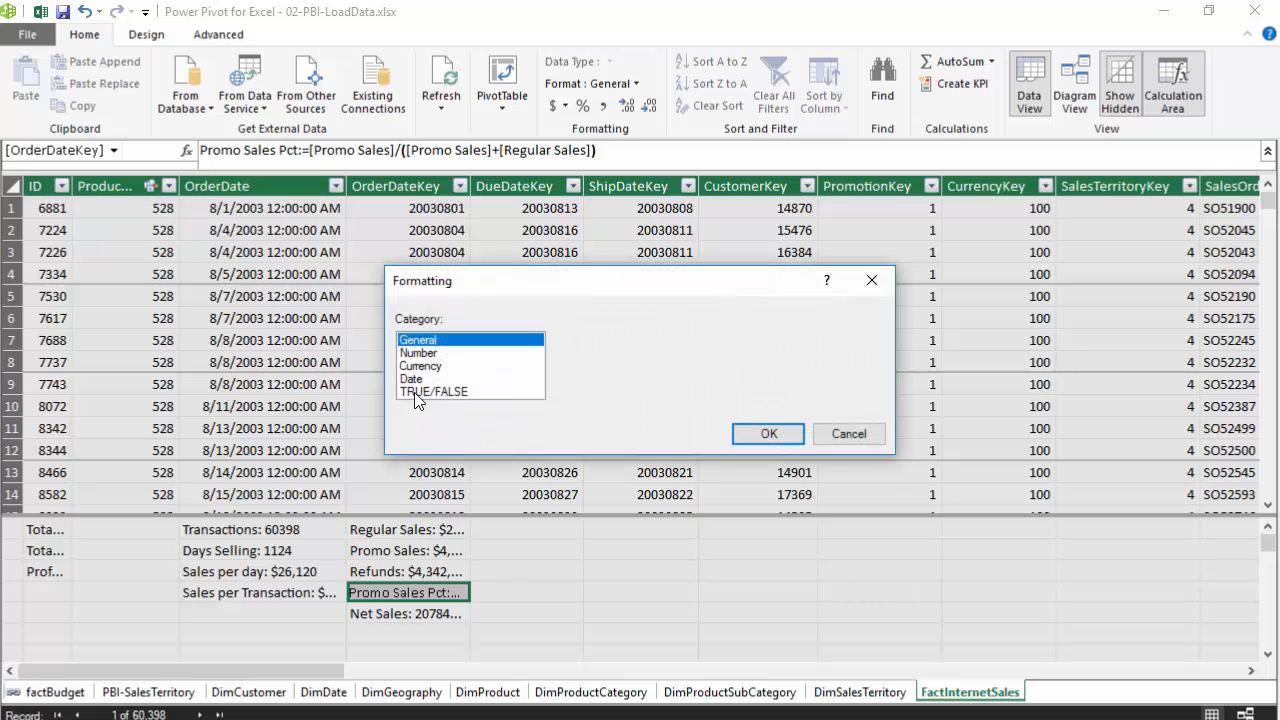
left_click(420, 353)
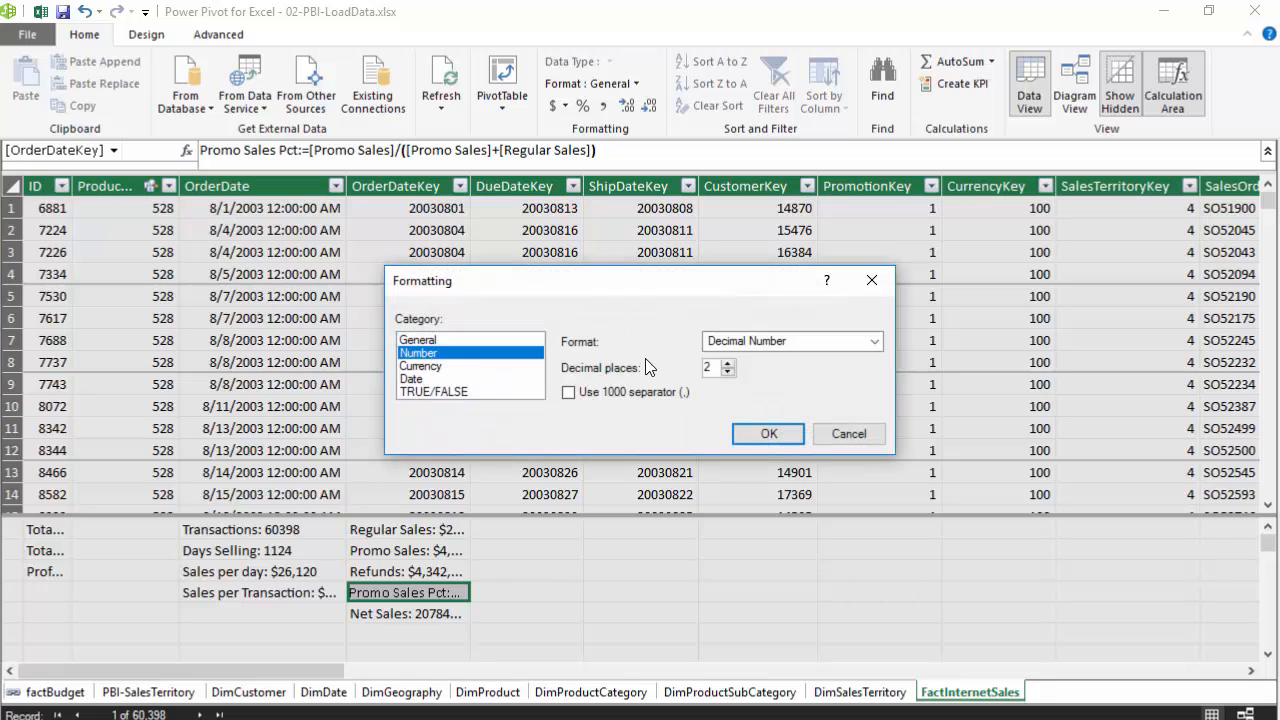
left_click(775, 340)
left_click(766, 389)
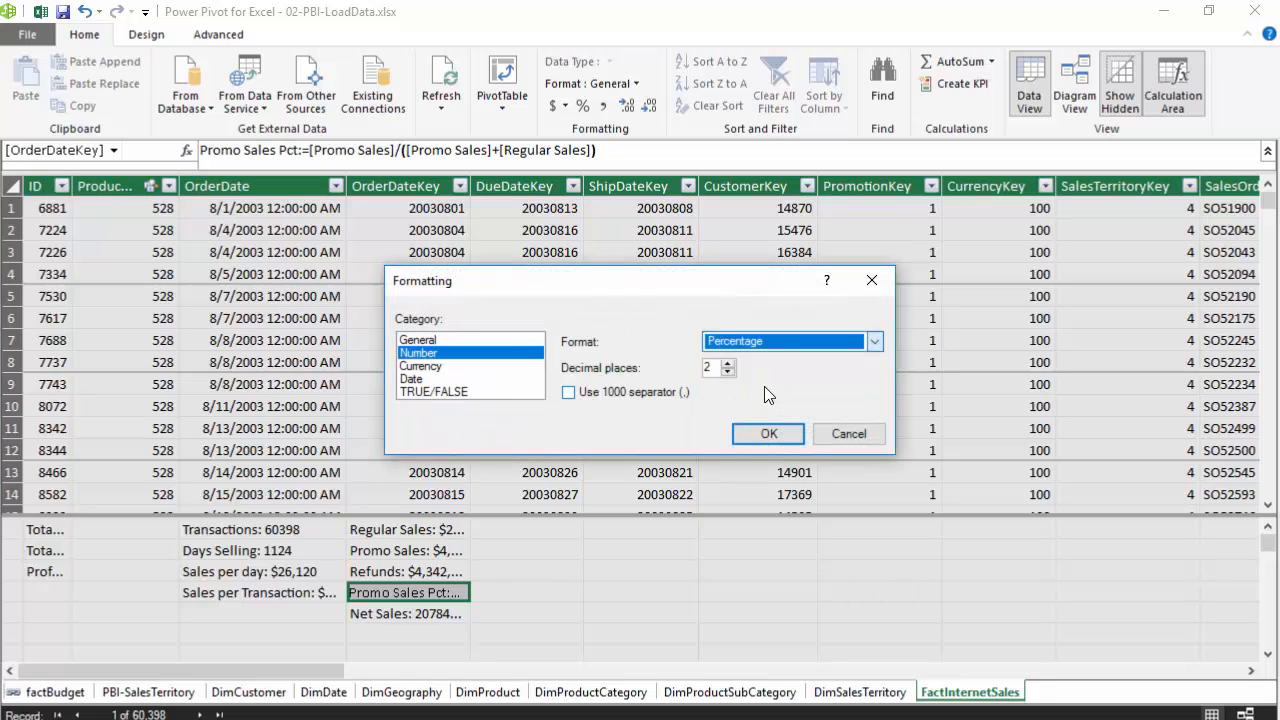
left_click(790, 440)
- Format the Net Sales measure as Currency with the $ symbol and no decimal places
left_click(423, 614)
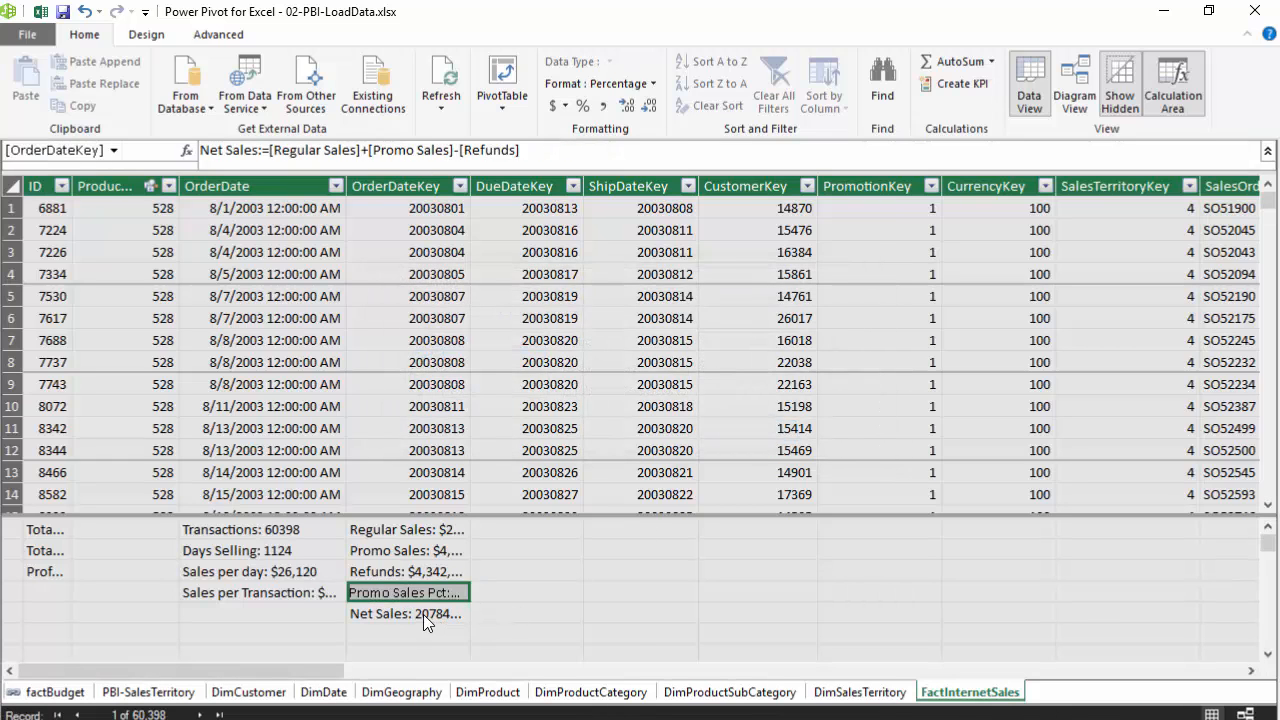
right_click(420, 614)
left_click(528, 688)
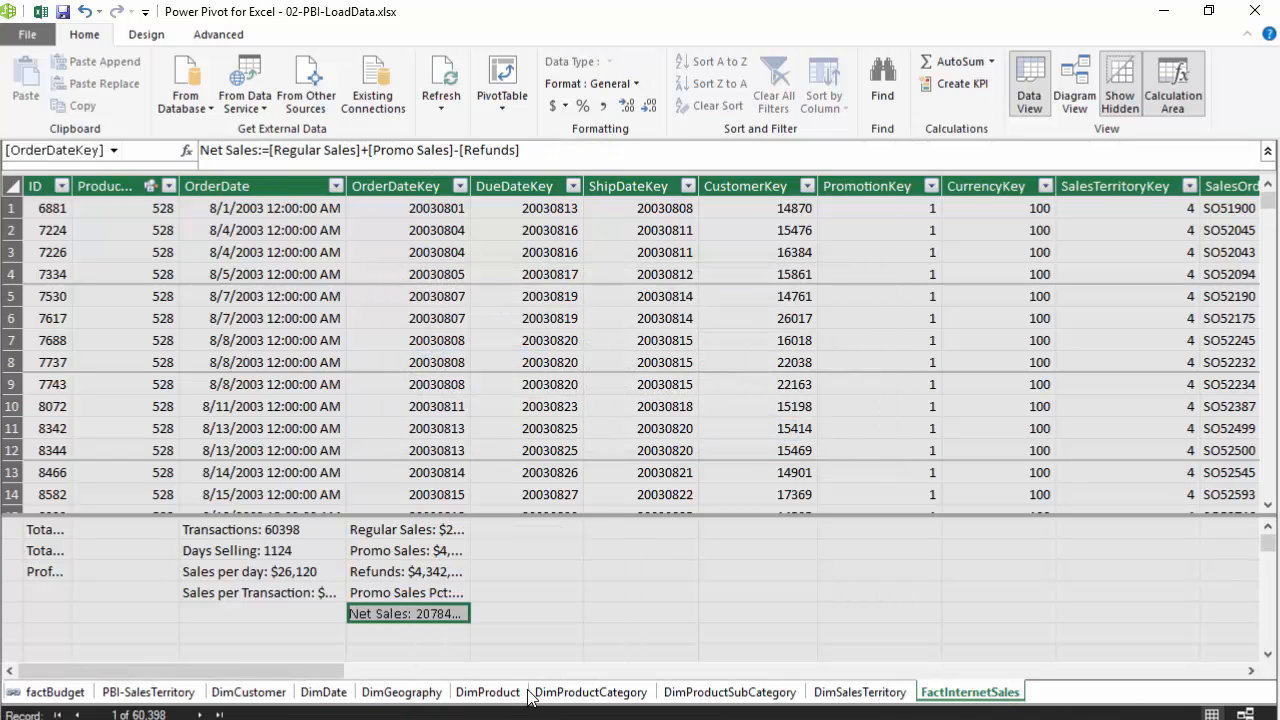
left_click(425, 366)
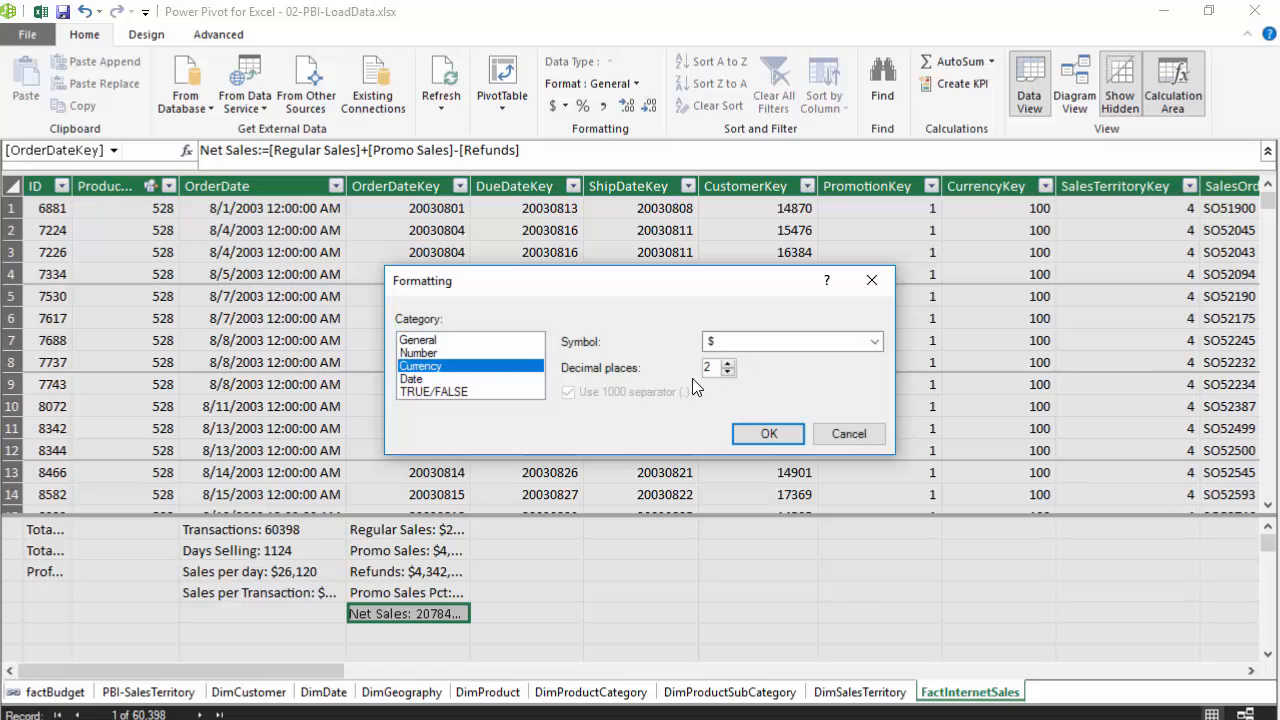
left_click(729, 372)
left_click(768, 434)
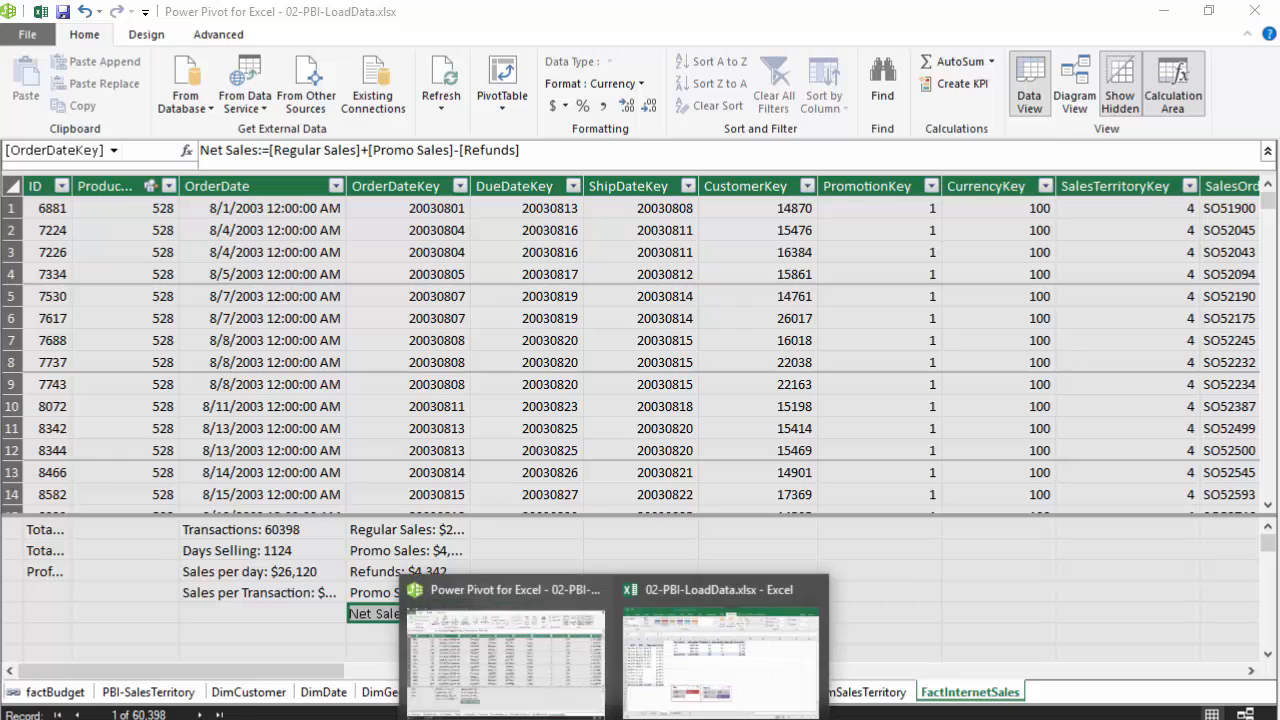
- Switch to the Excel workbook and move the Year and Quarter slicers on Sheet3 up to just below the sales PivotTable
left_click(790, 656)
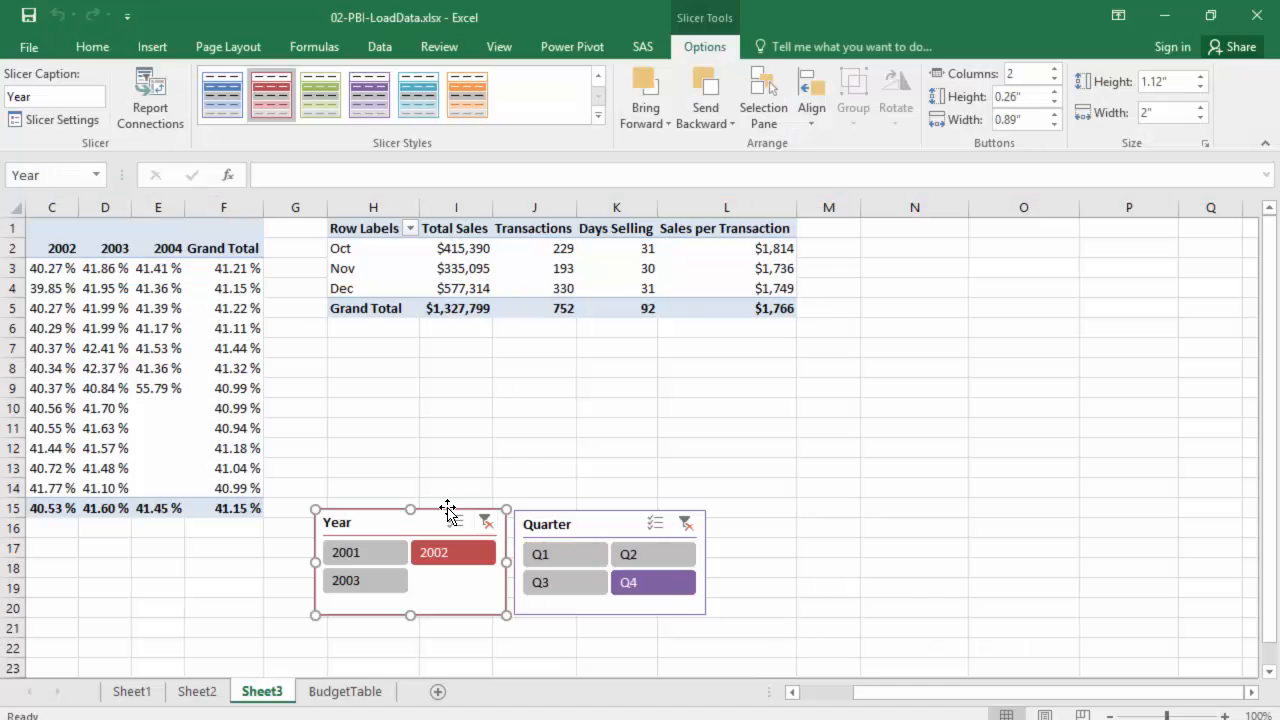
left_click_drag(446, 506, 446, 351)
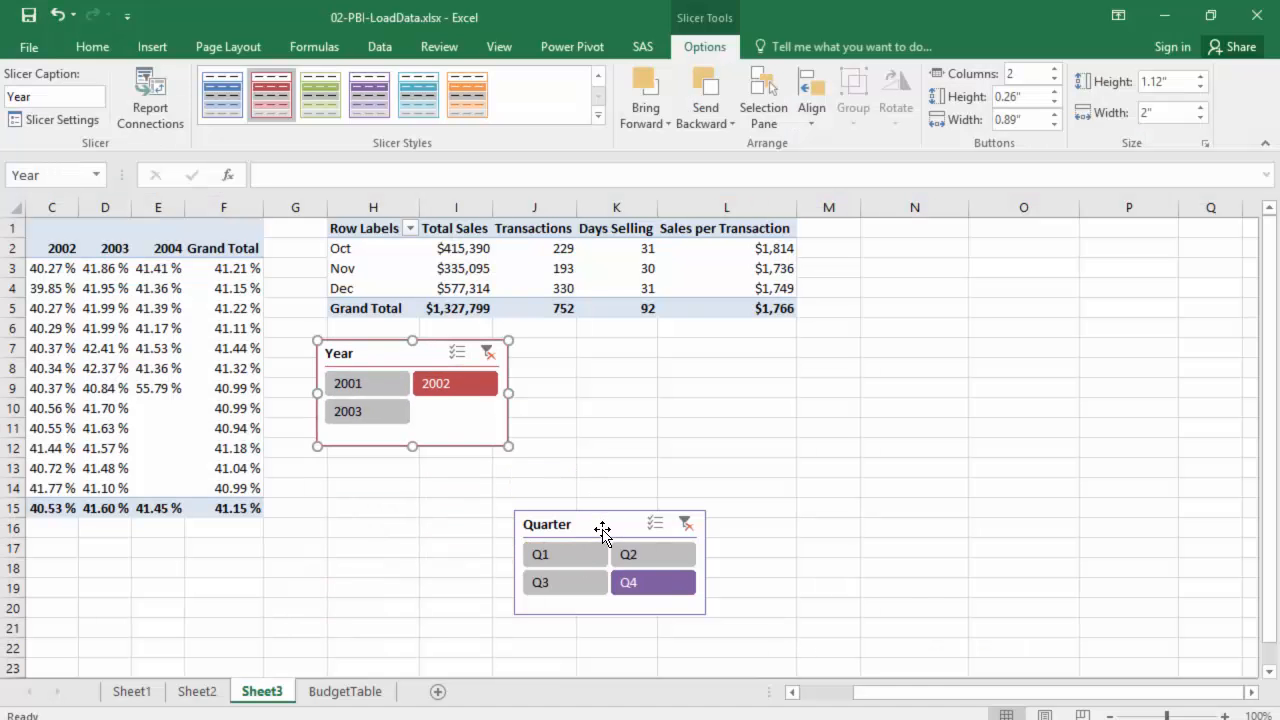
left_click_drag(604, 520, 602, 359)
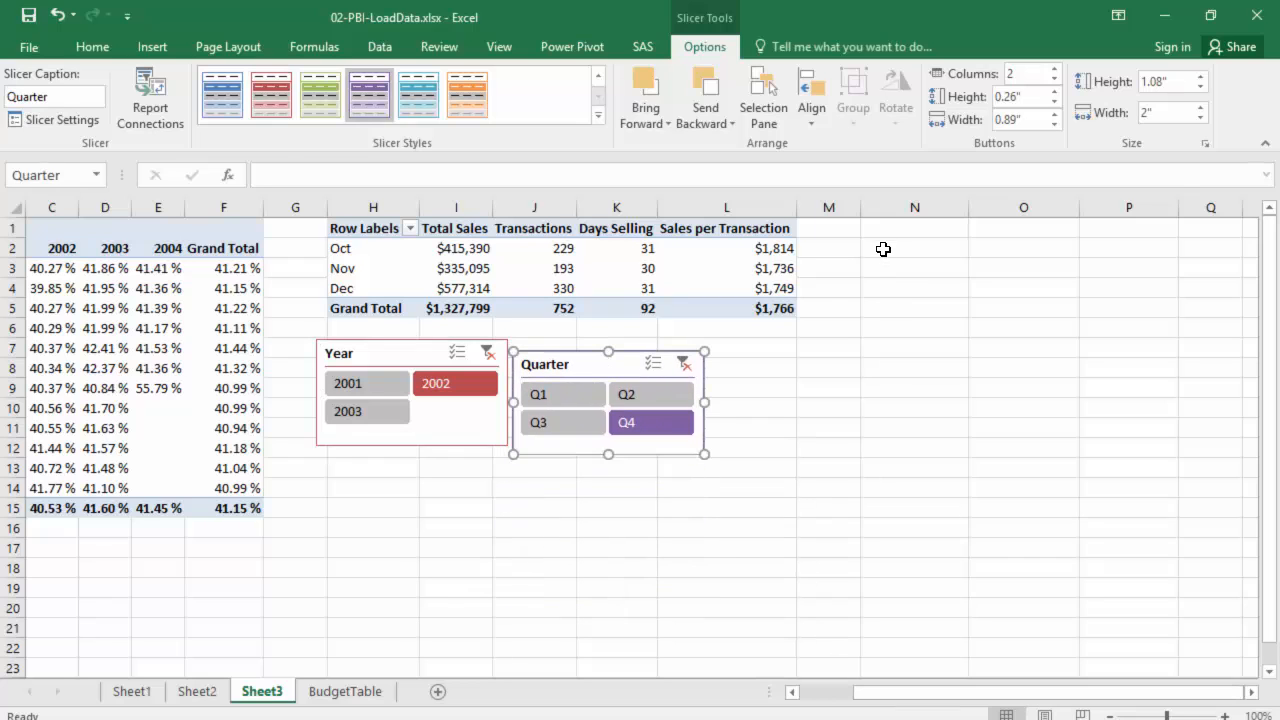
- Insert a PivotTable based on the workbook's Data Model at cell N1 of the existing Sheet3
left_click(898, 228)
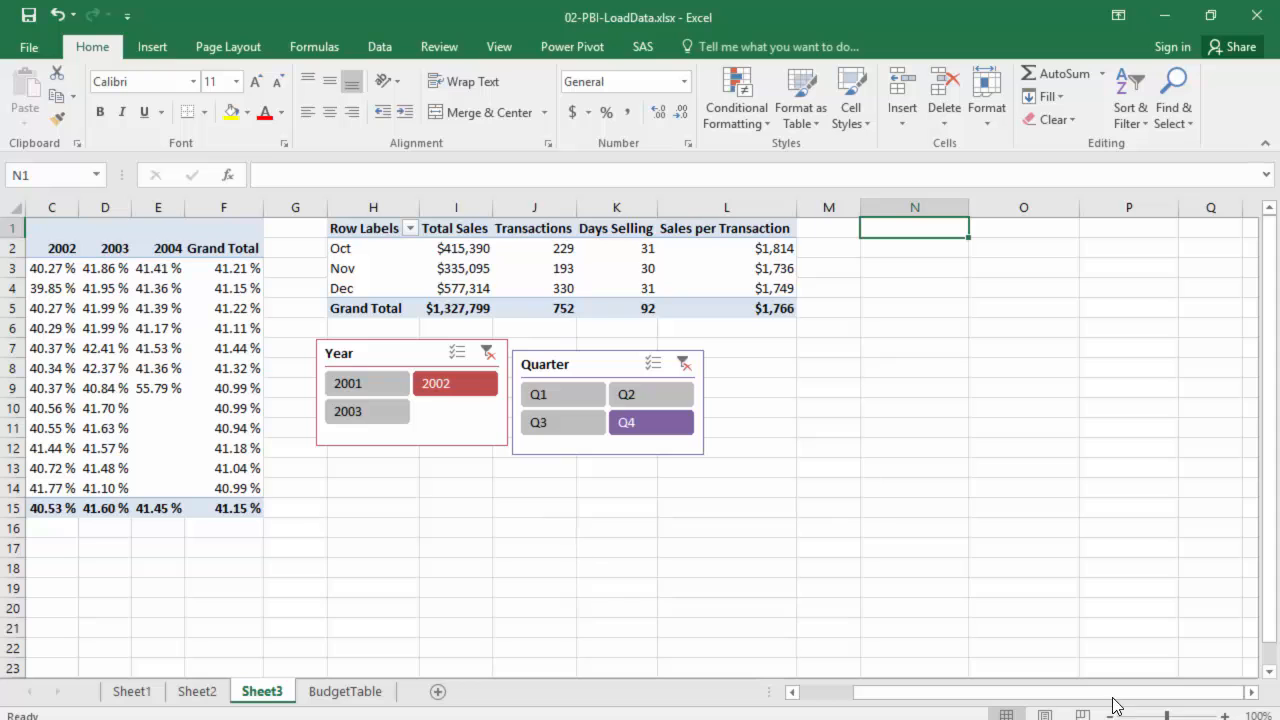
left_click_drag(1251, 691, 1251, 691)
left_click(152, 47)
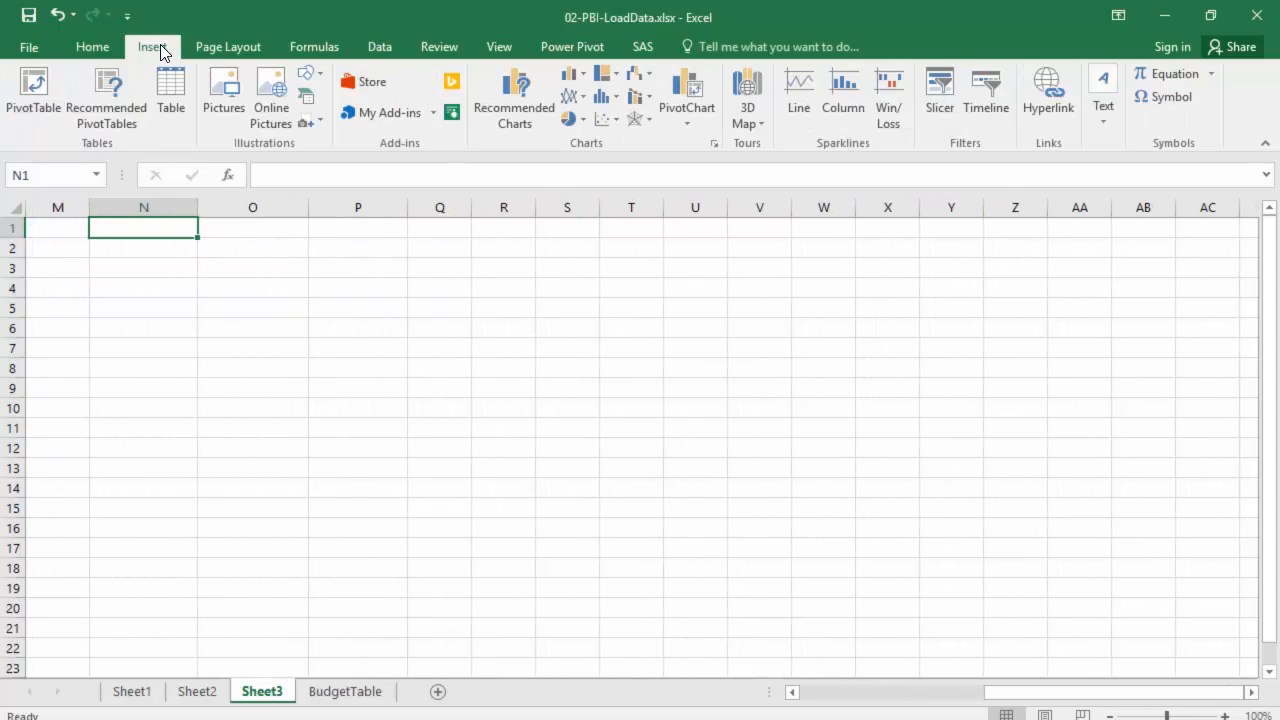
left_click(38, 95)
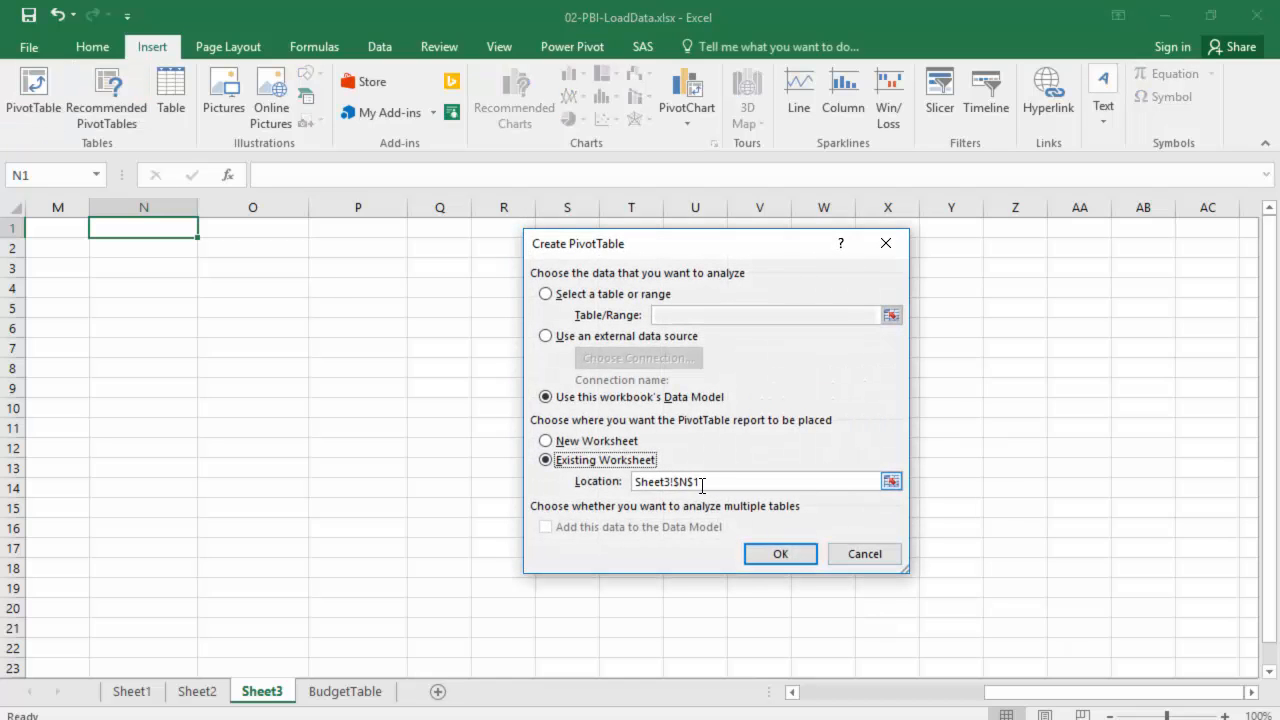
left_click(780, 554)
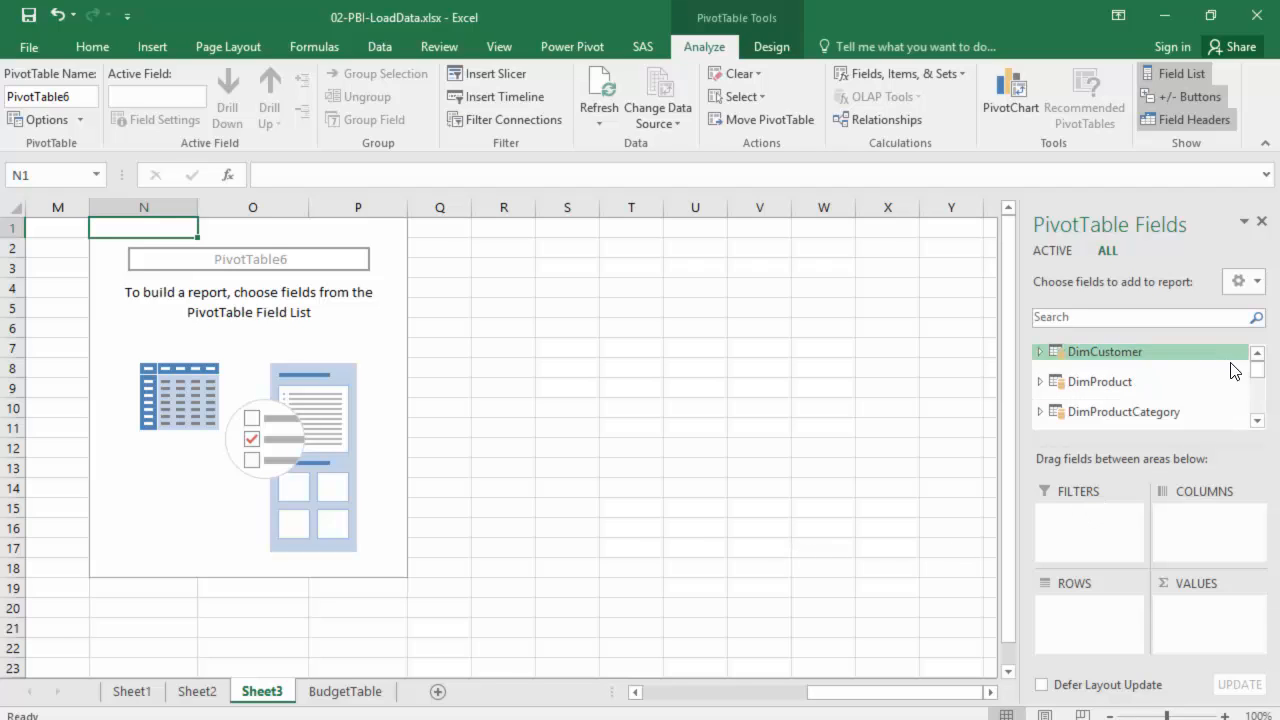
- Find the FactInternetSales table among the new PivotTable's fields and expand it to list its fields and measures
left_click(1257, 420)
left_click(1257, 420)
left_click(1257, 420)
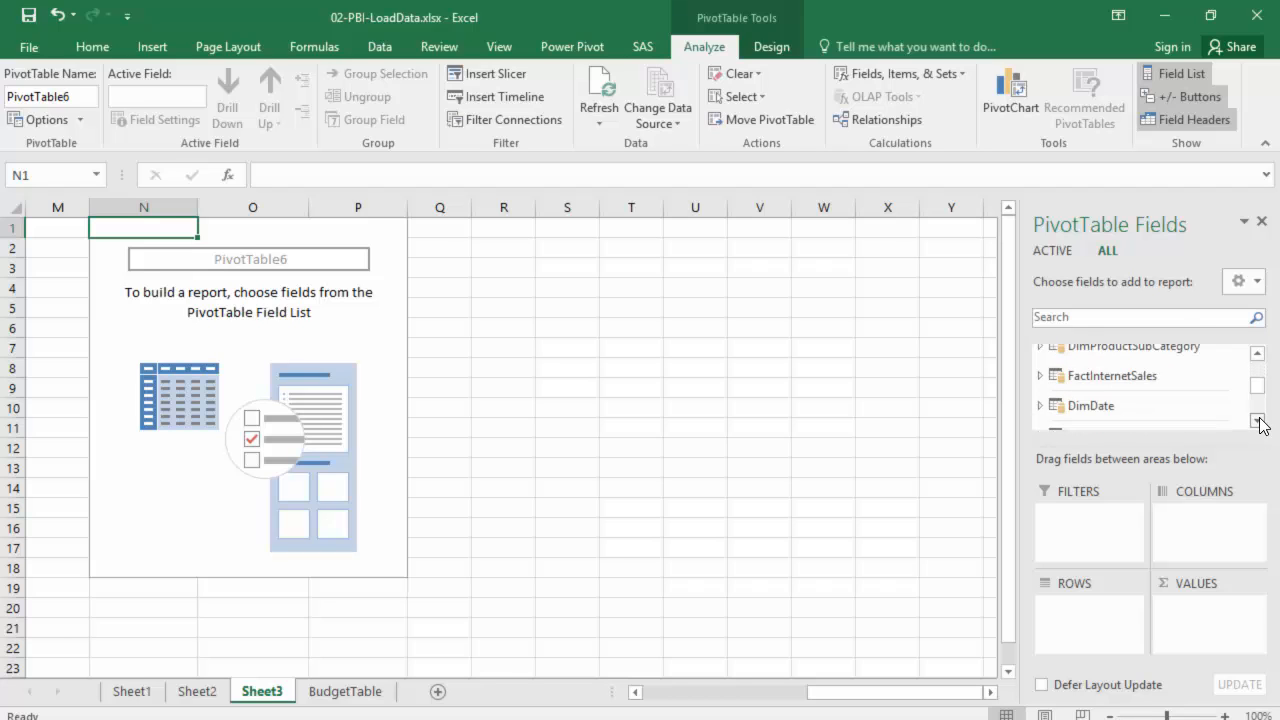
left_click(1257, 420)
left_click(1257, 420)
left_click(1257, 420)
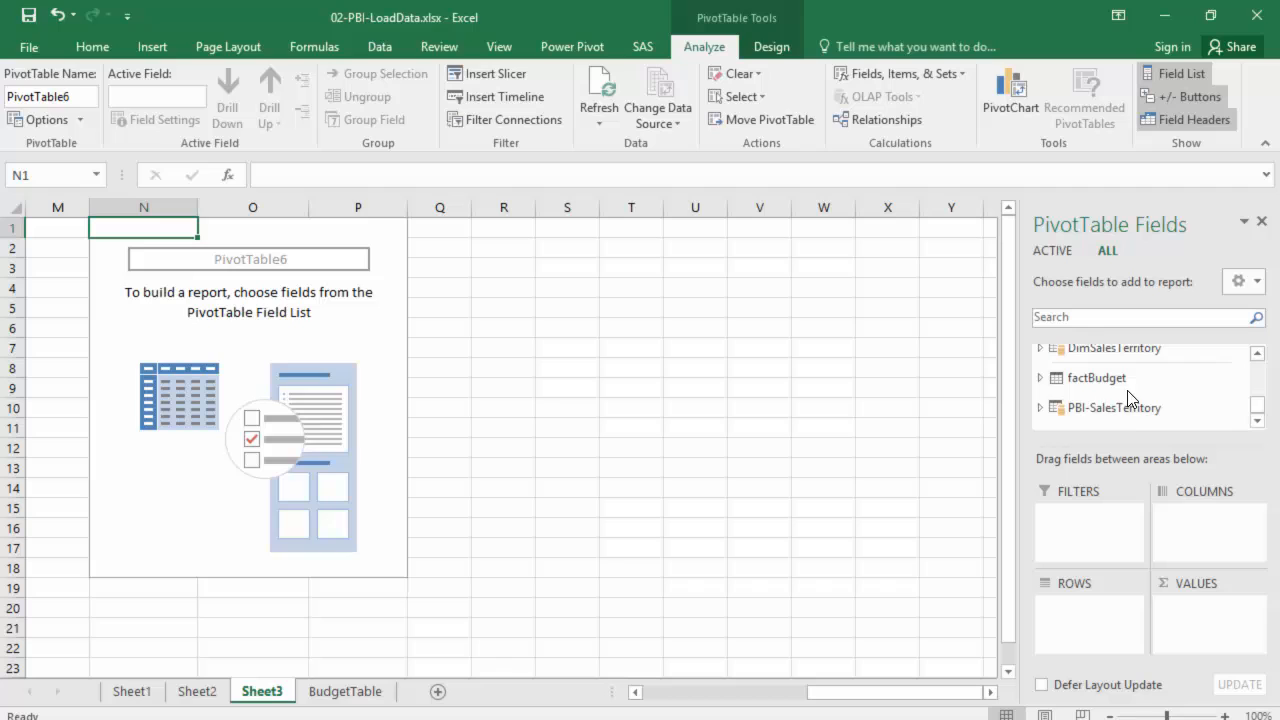
left_click(1258, 353)
left_click(1258, 353)
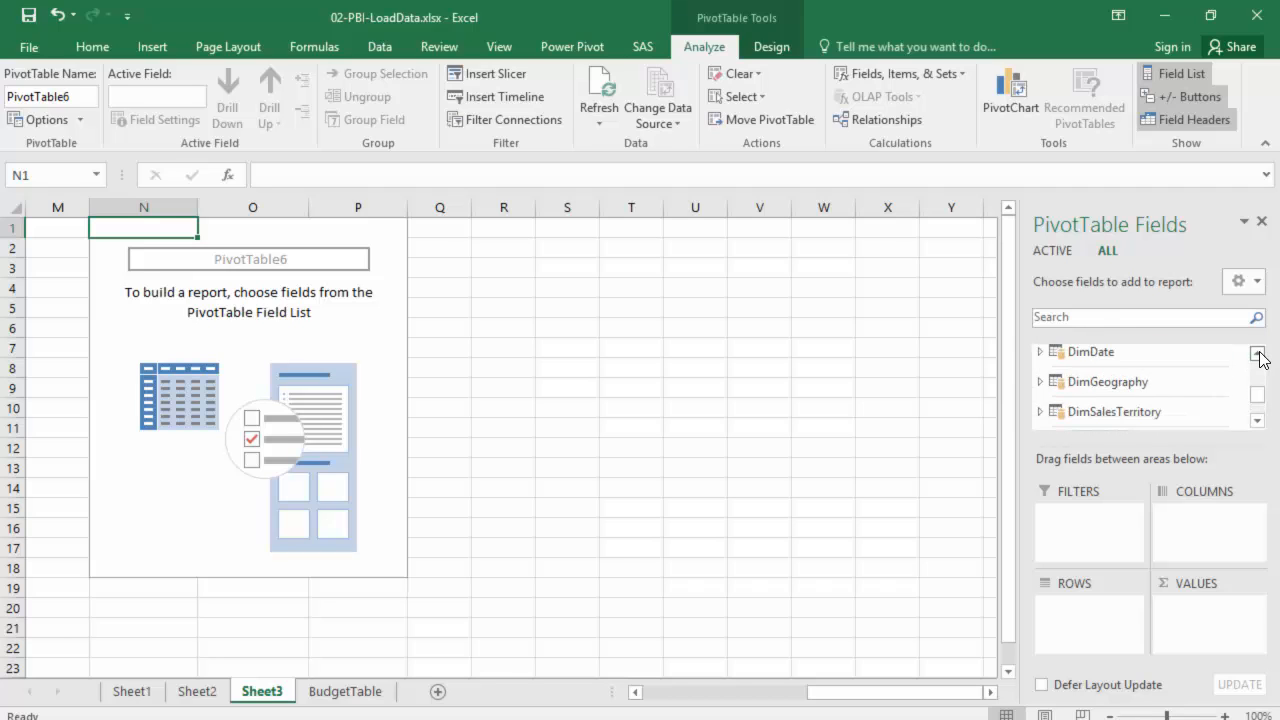
left_click(1258, 353)
left_click(1258, 353)
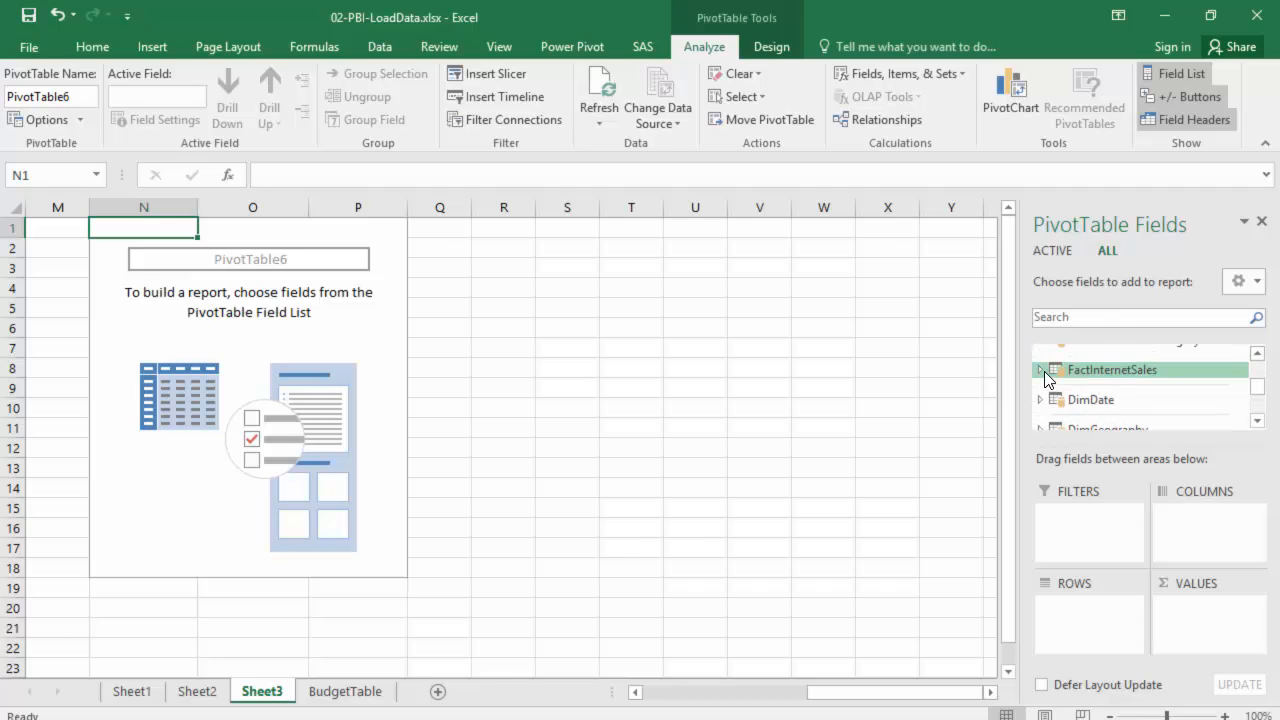
left_click(1042, 372)
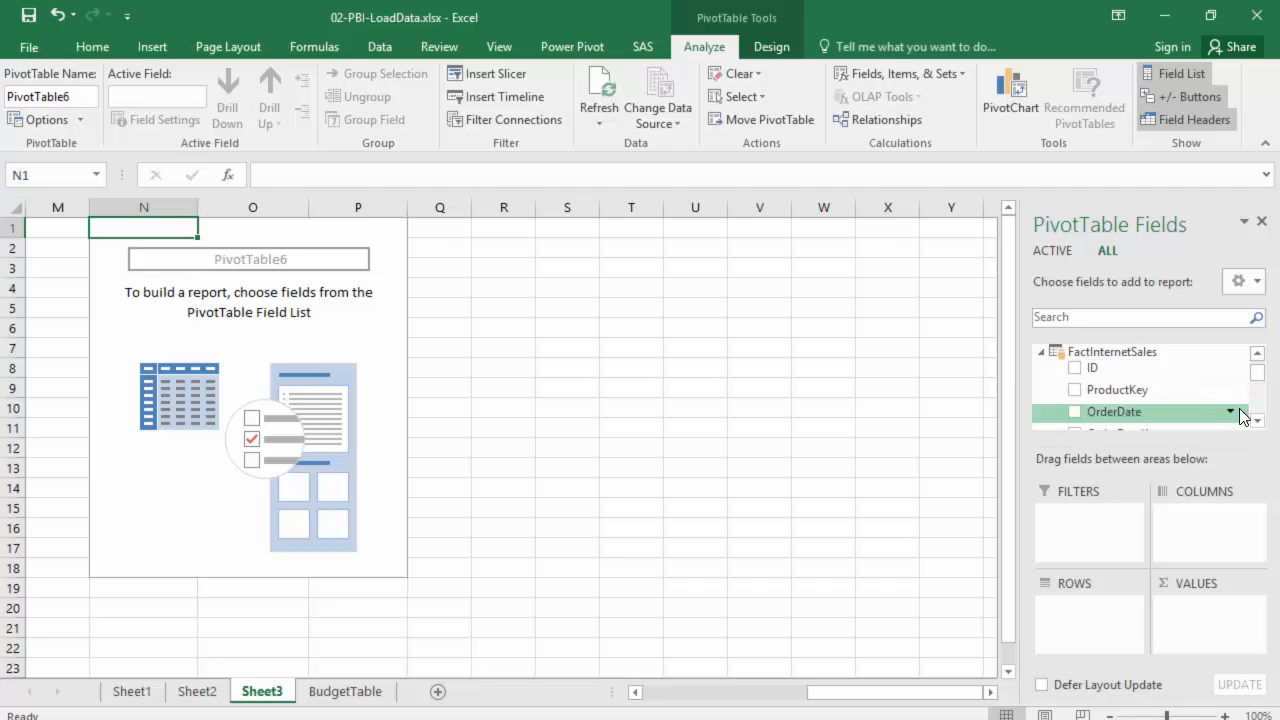
- Add Month Name to the new PivotTable as its row field
left_click_drag(1259, 374, 1260, 404)
scroll(1217, 405, "up", 1)
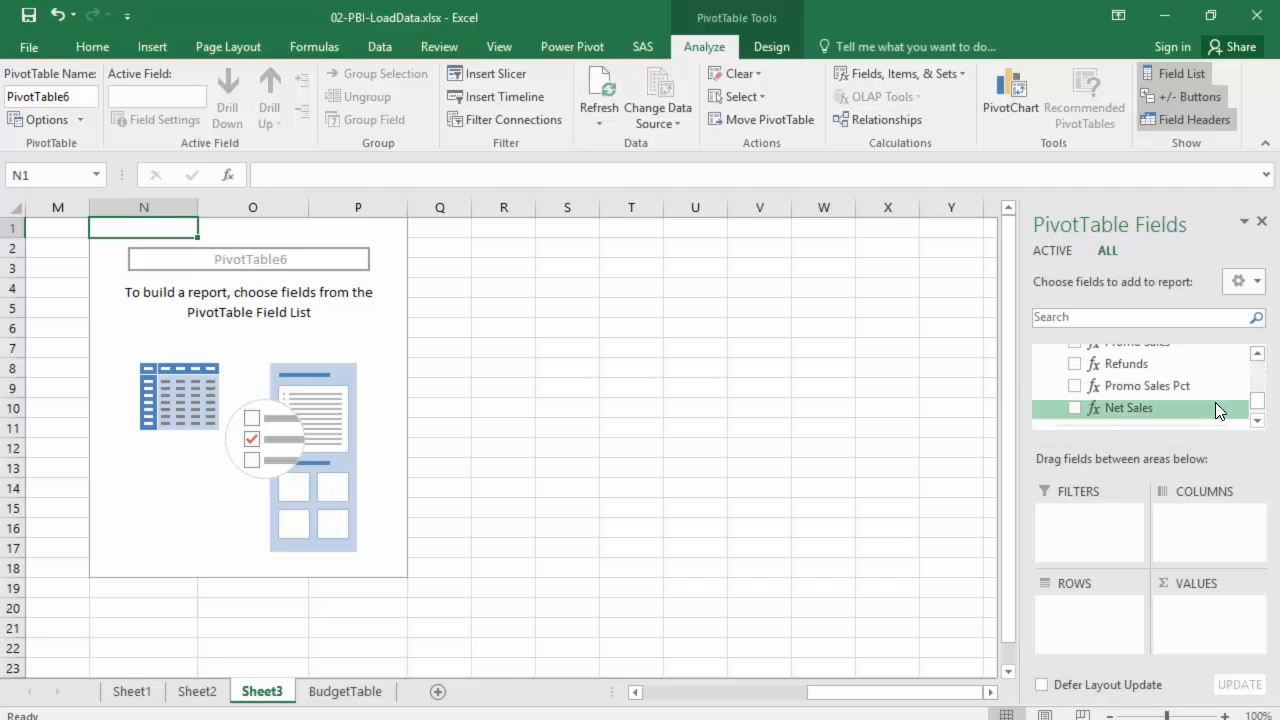
scroll(1217, 405, "up", 5)
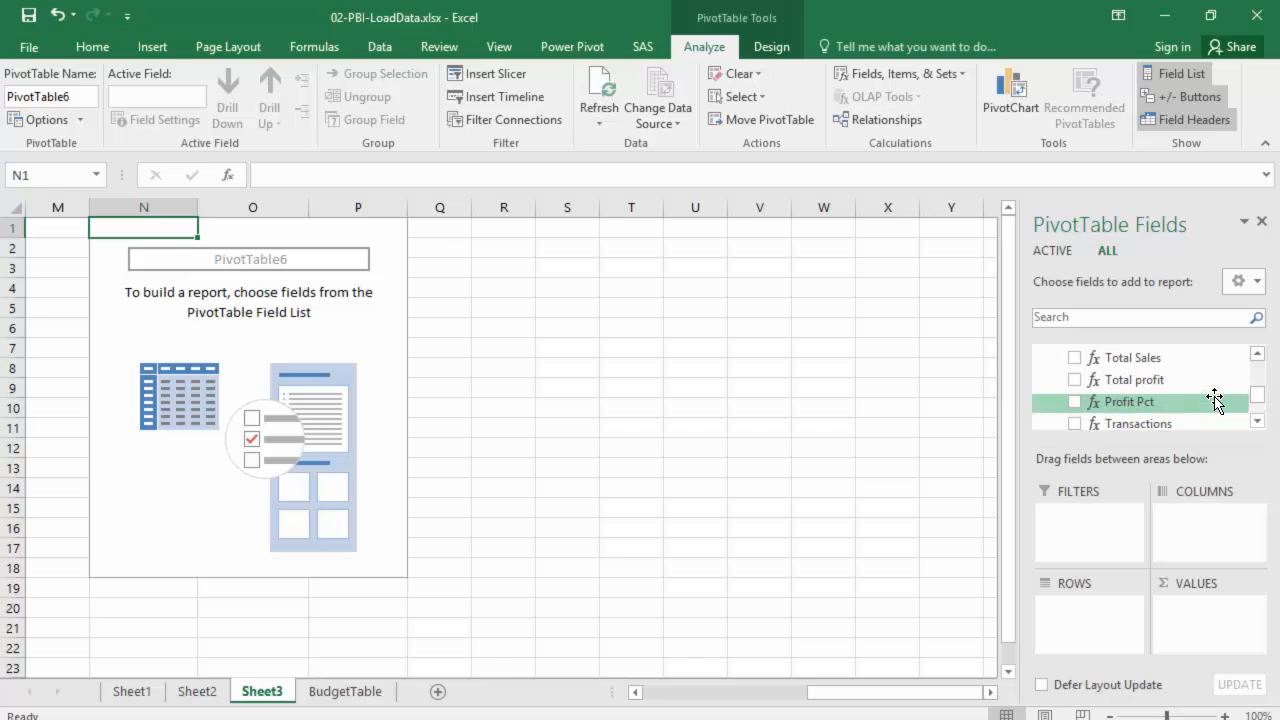
left_click_drag(1122, 364, 1140, 615)
- Add the Net Sales measure from FactInternetSales to the PivotTable's values
left_click(1257, 420)
left_click(1257, 420)
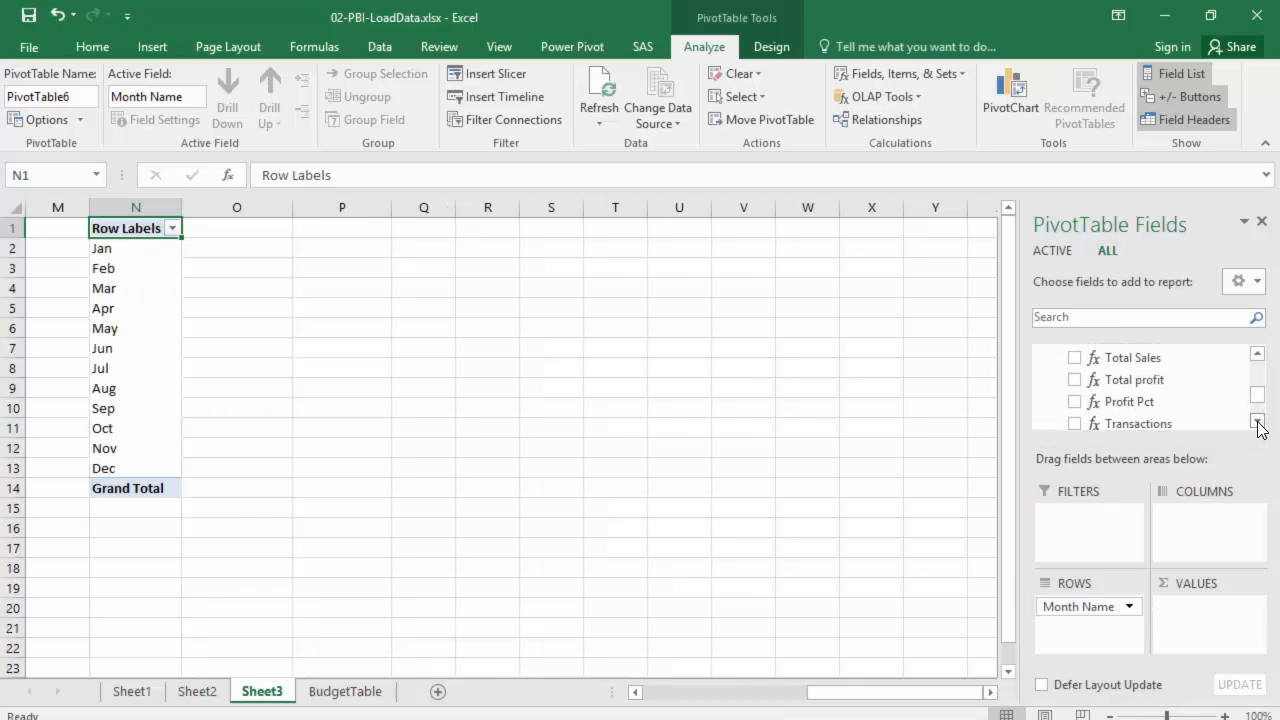
left_click(1257, 420)
left_click(1257, 420)
left_click(1257, 420)
left_click(1257, 420)
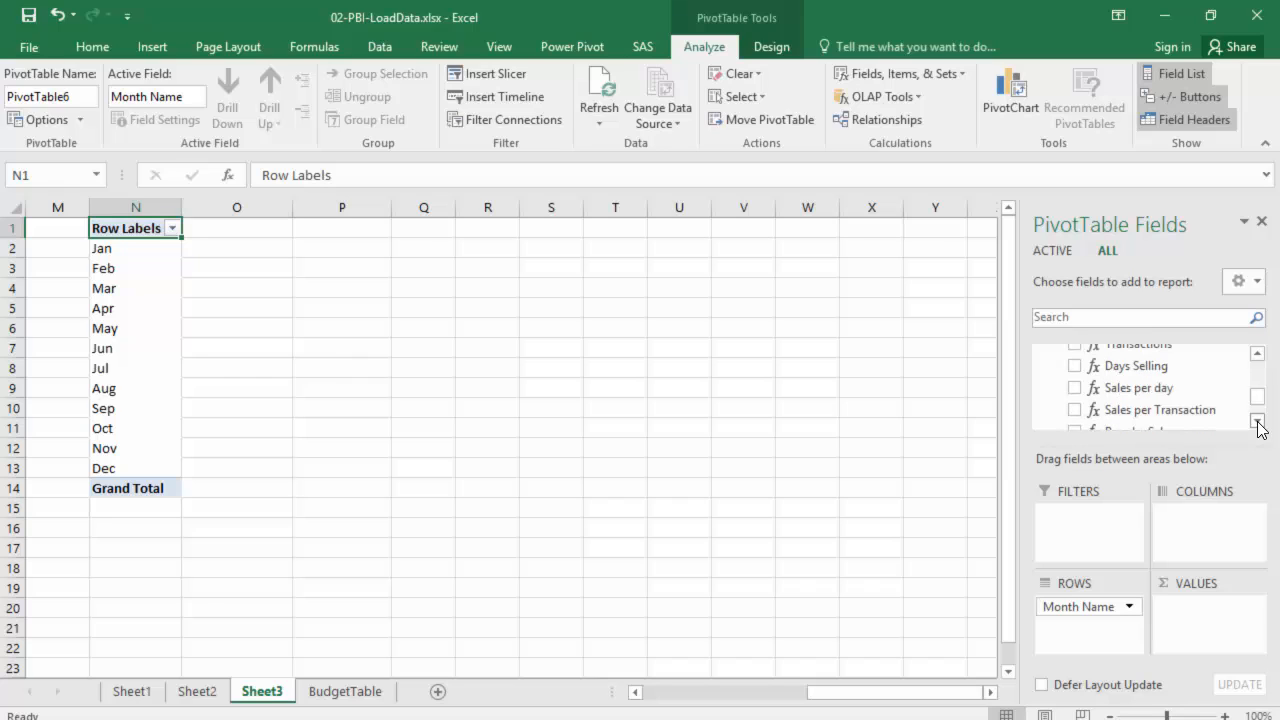
left_click(1257, 420)
left_click(1257, 420)
left_click(1257, 420)
left_click(1257, 420)
left_click(1257, 420)
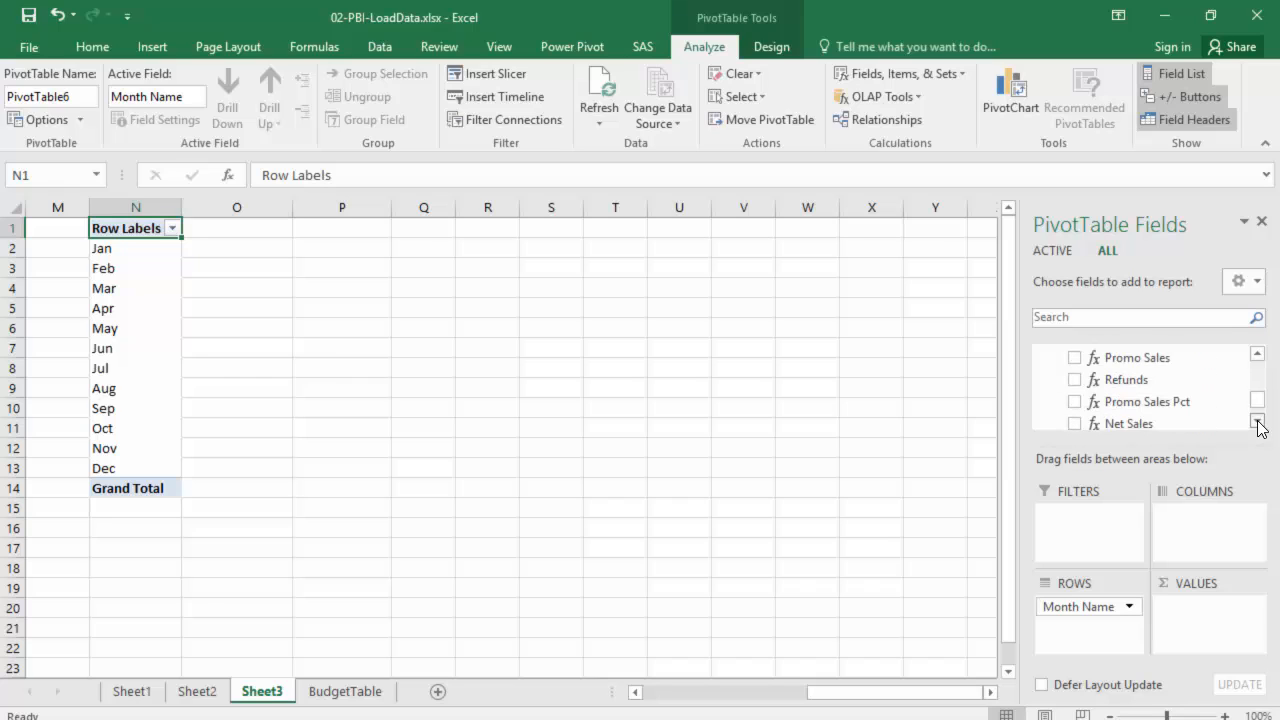
left_click(1257, 421)
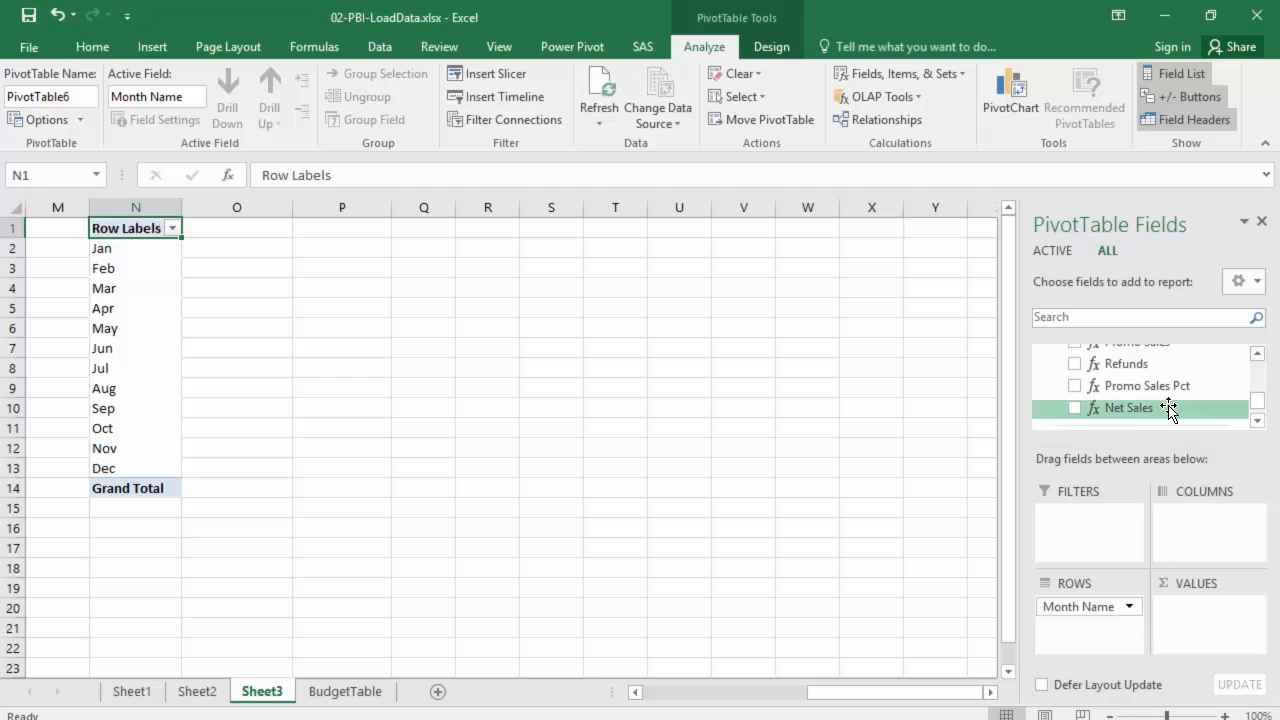
left_click_drag(1143, 410, 1194, 602)
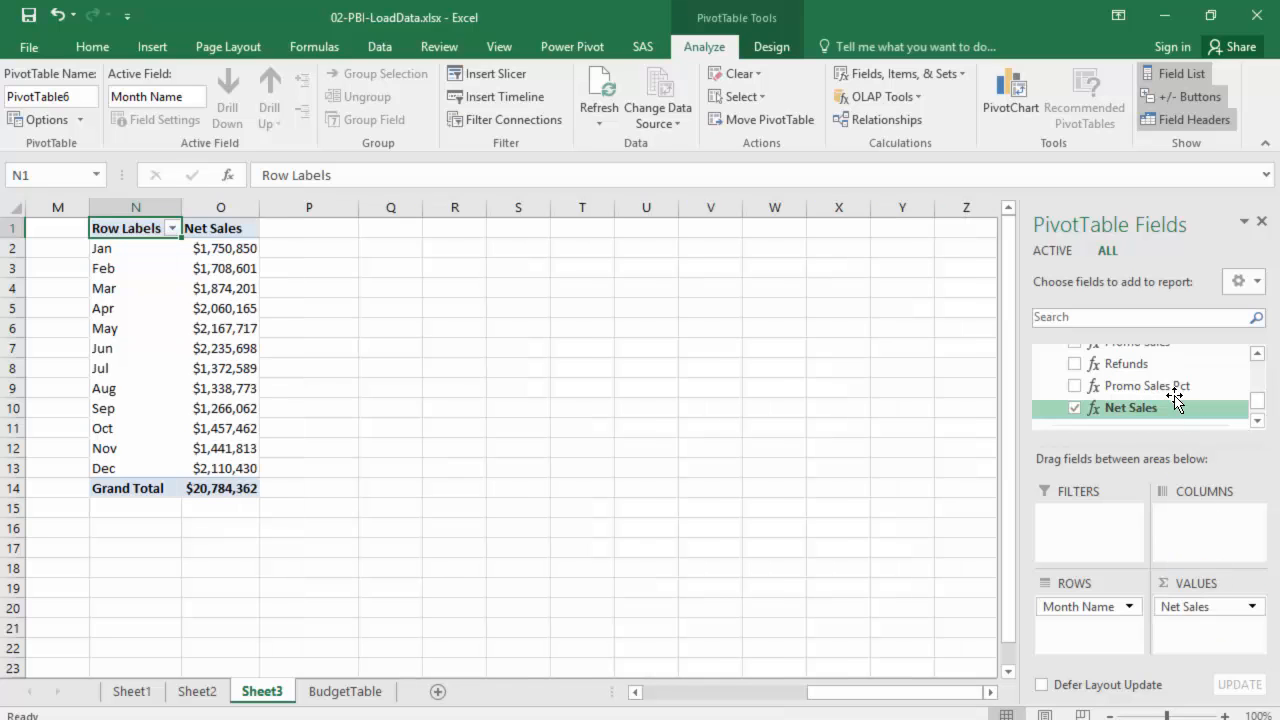
- Add the Promo Sales Pct measure to the PivotTable's values after Net Sales, and select its July value
left_click_drag(1165, 390, 1221, 610)
left_click(876, 492)
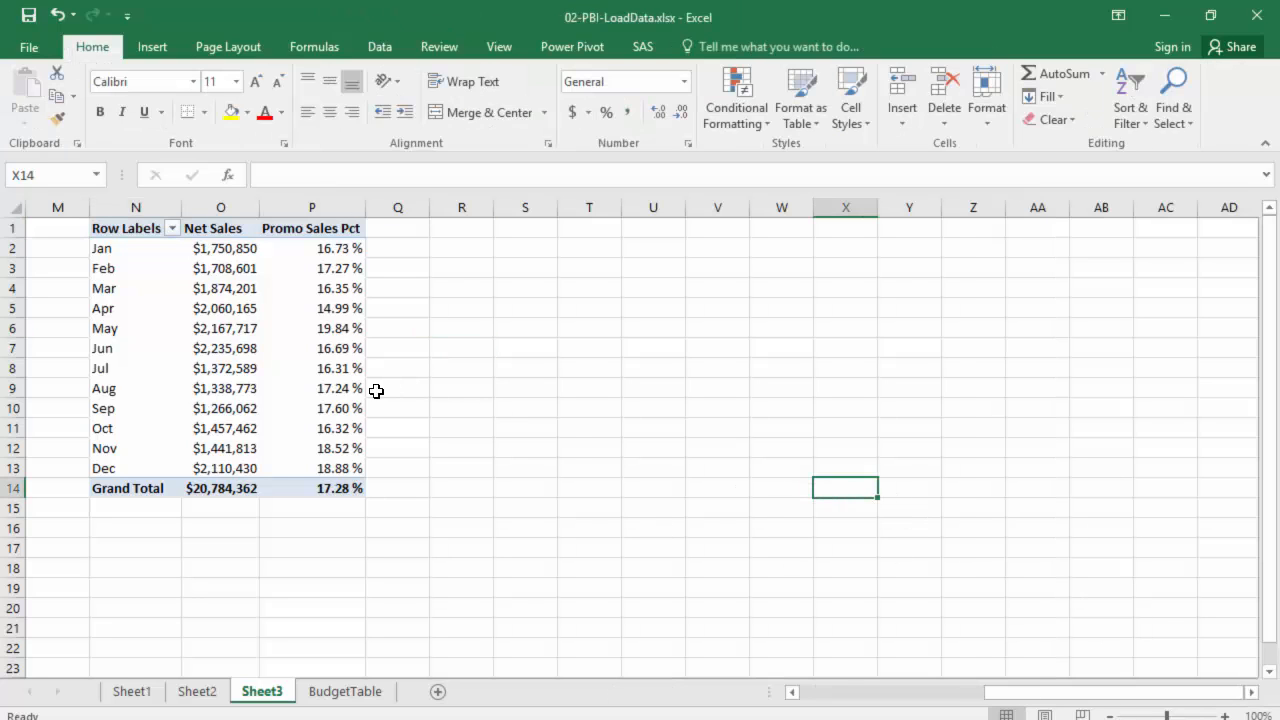
left_click(334, 370)
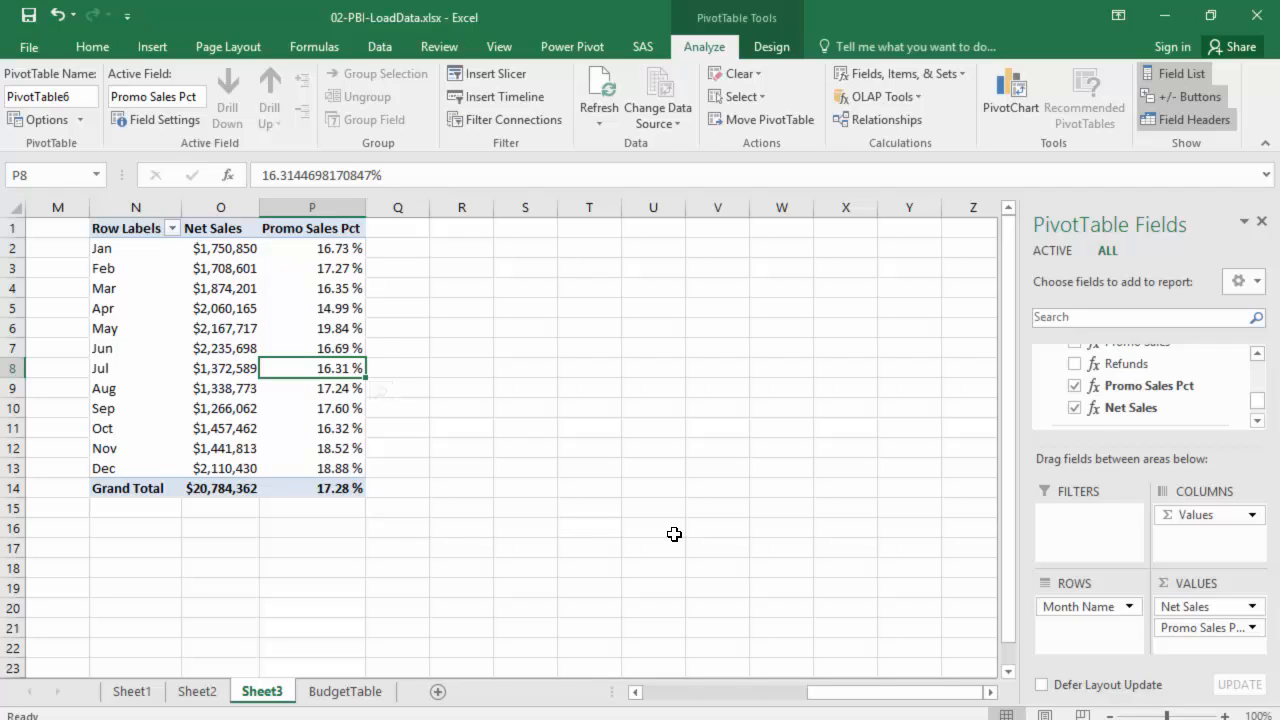
- Add a slicer for the Year field and place it beside the PivotTable, level with its header row
left_click(1257, 354)
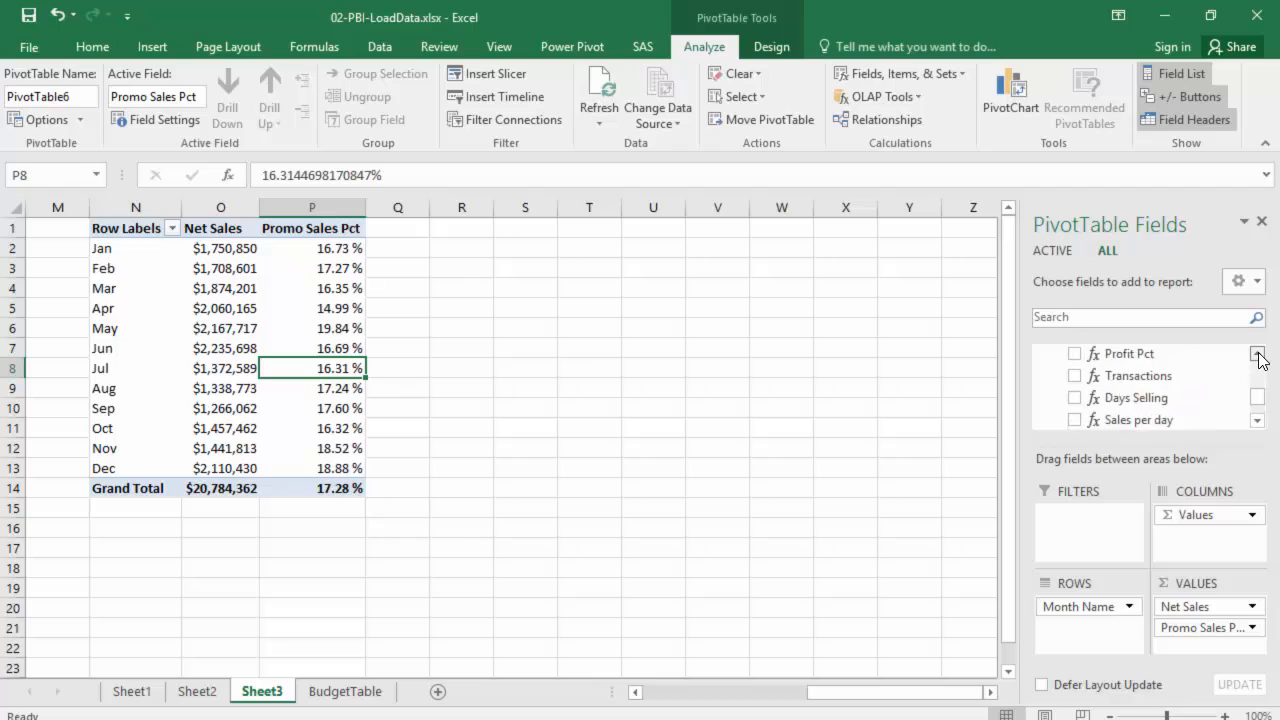
left_click(1257, 354)
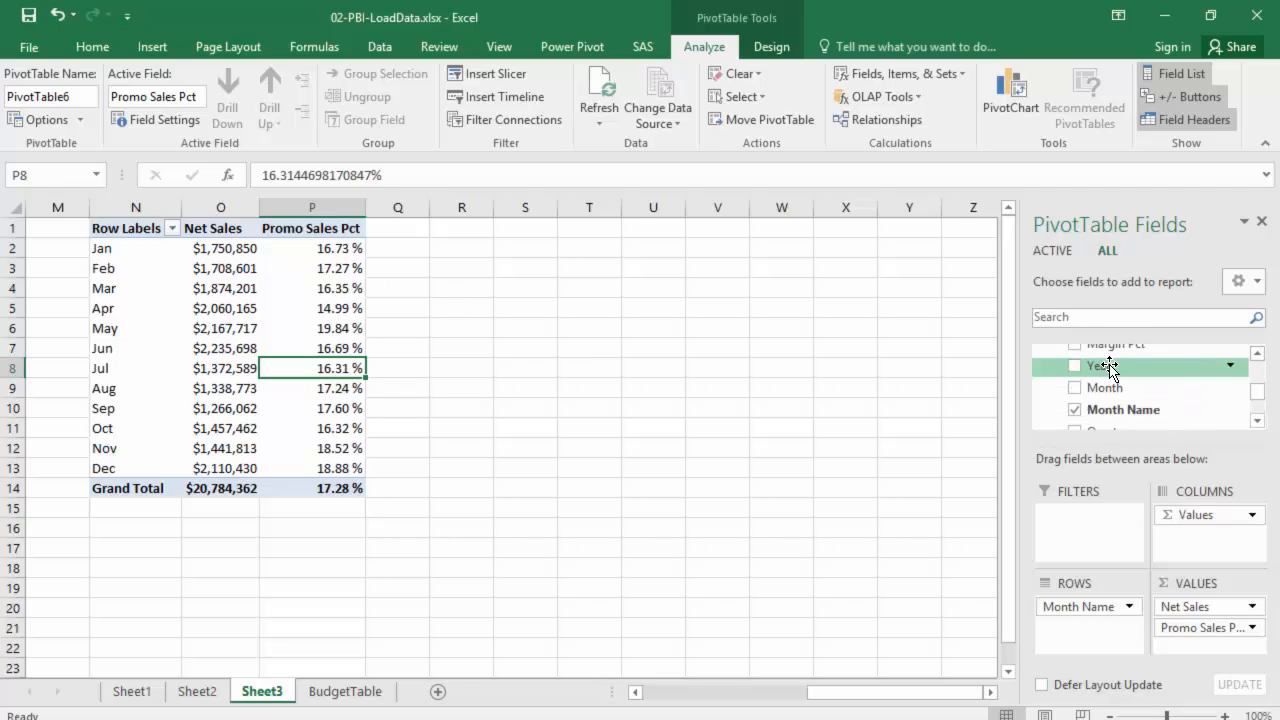
right_click(1110, 367)
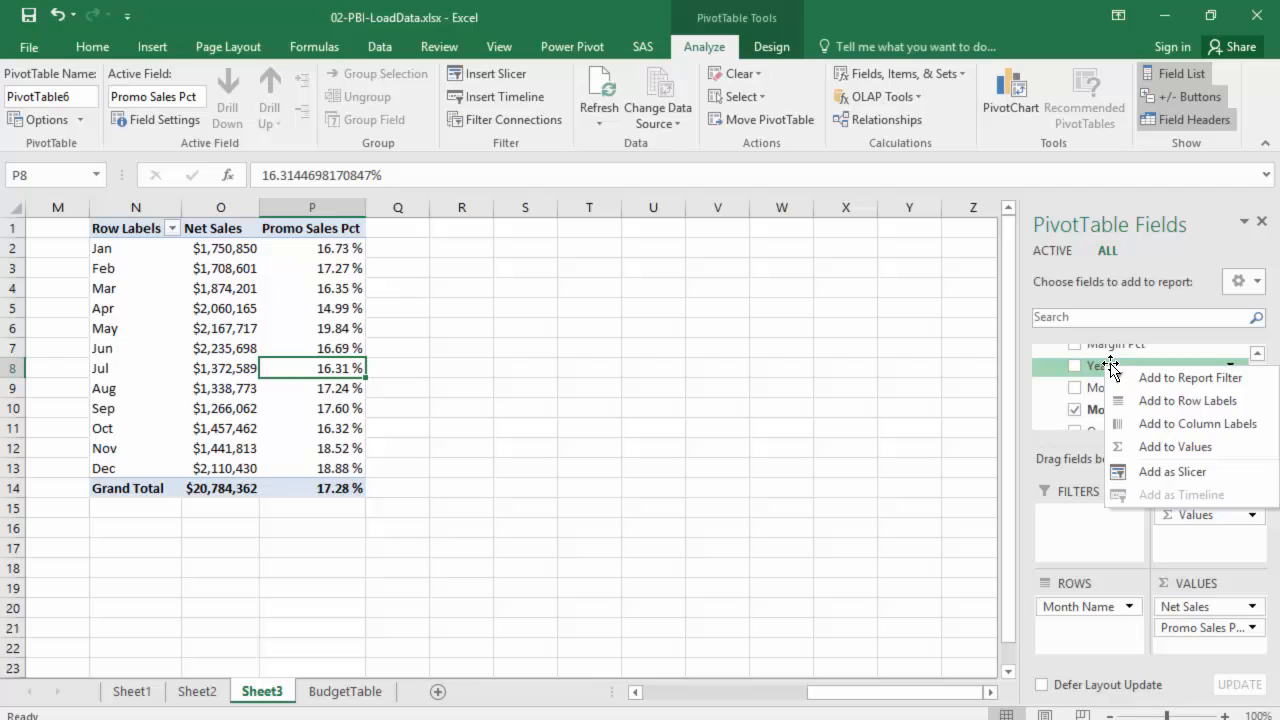
left_click(1201, 474)
left_click_drag(517, 331, 516, 240)
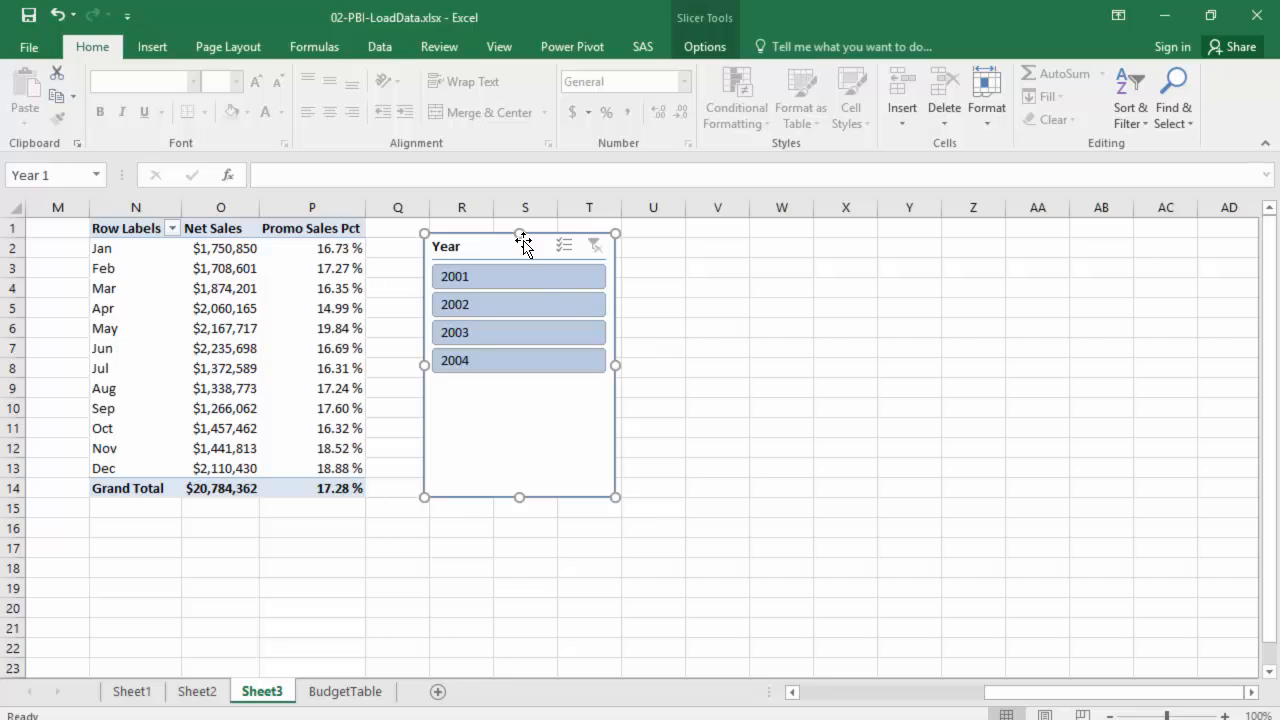
- Arrange the Year slicer's buttons in 2 columns and shorten the slicer to fit its two rows of years
left_click(702, 46)
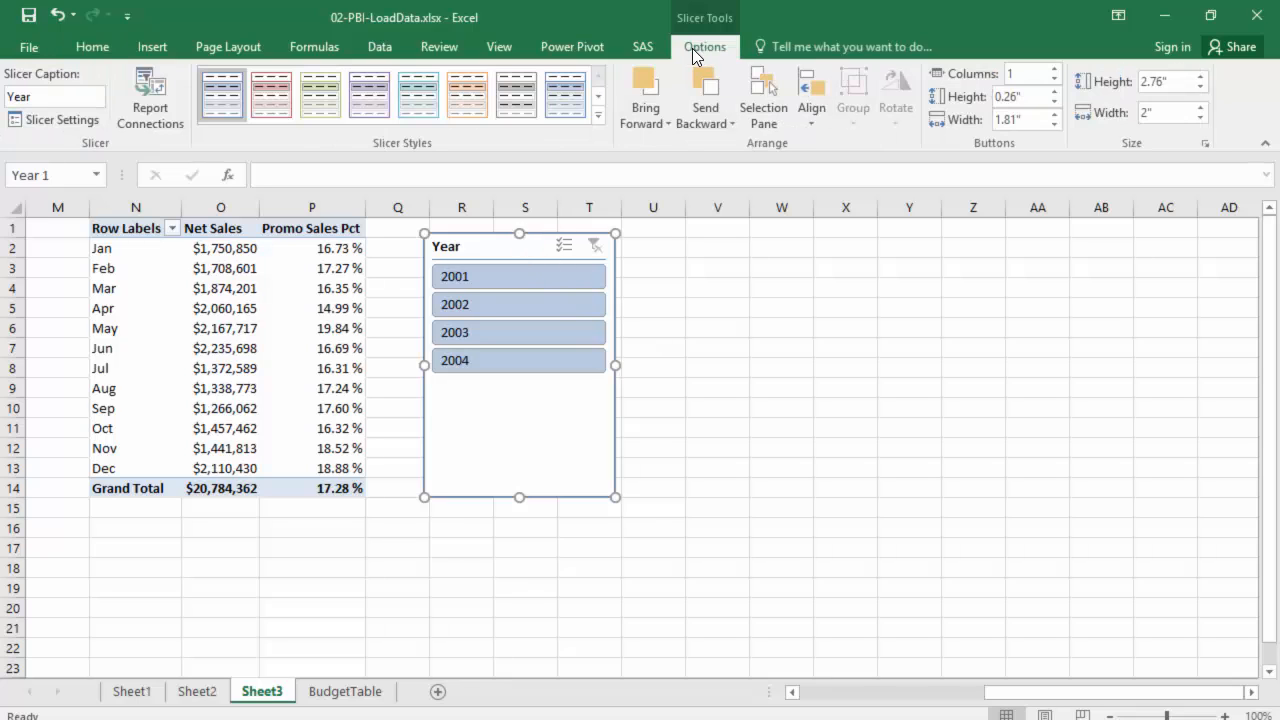
left_click(1055, 69)
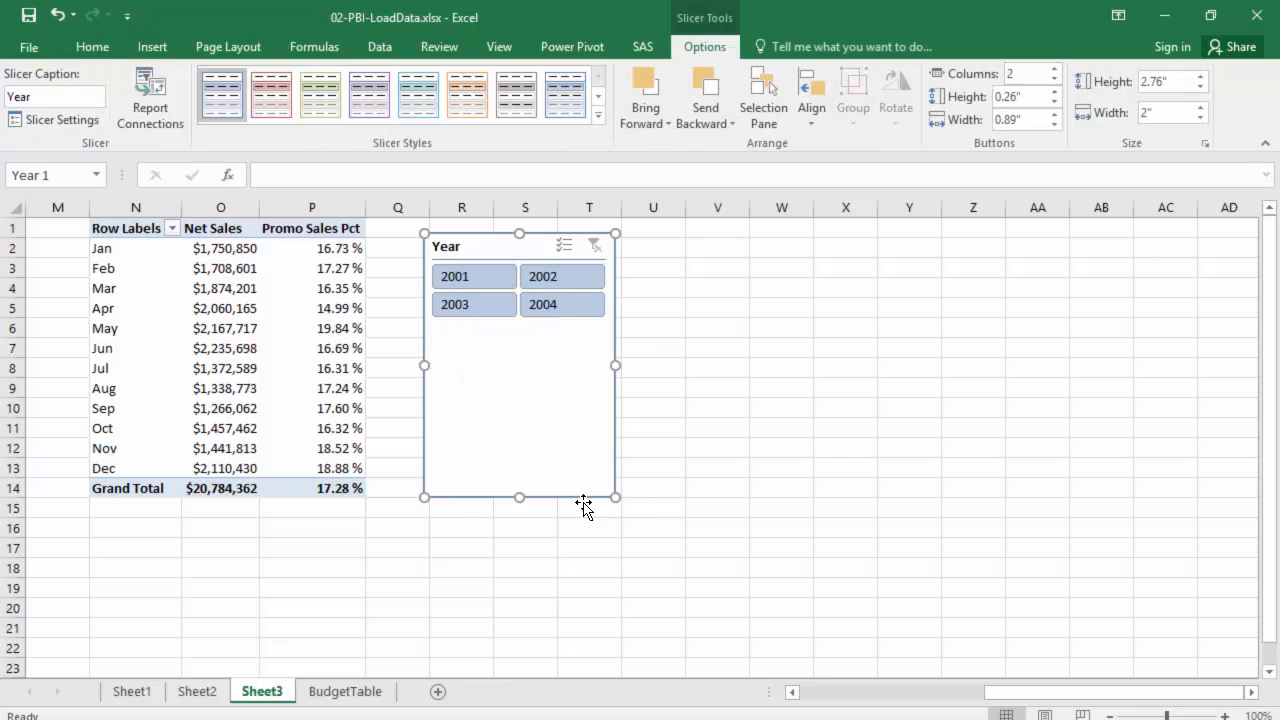
left_click_drag(520, 452, 521, 337)
left_click(798, 346)
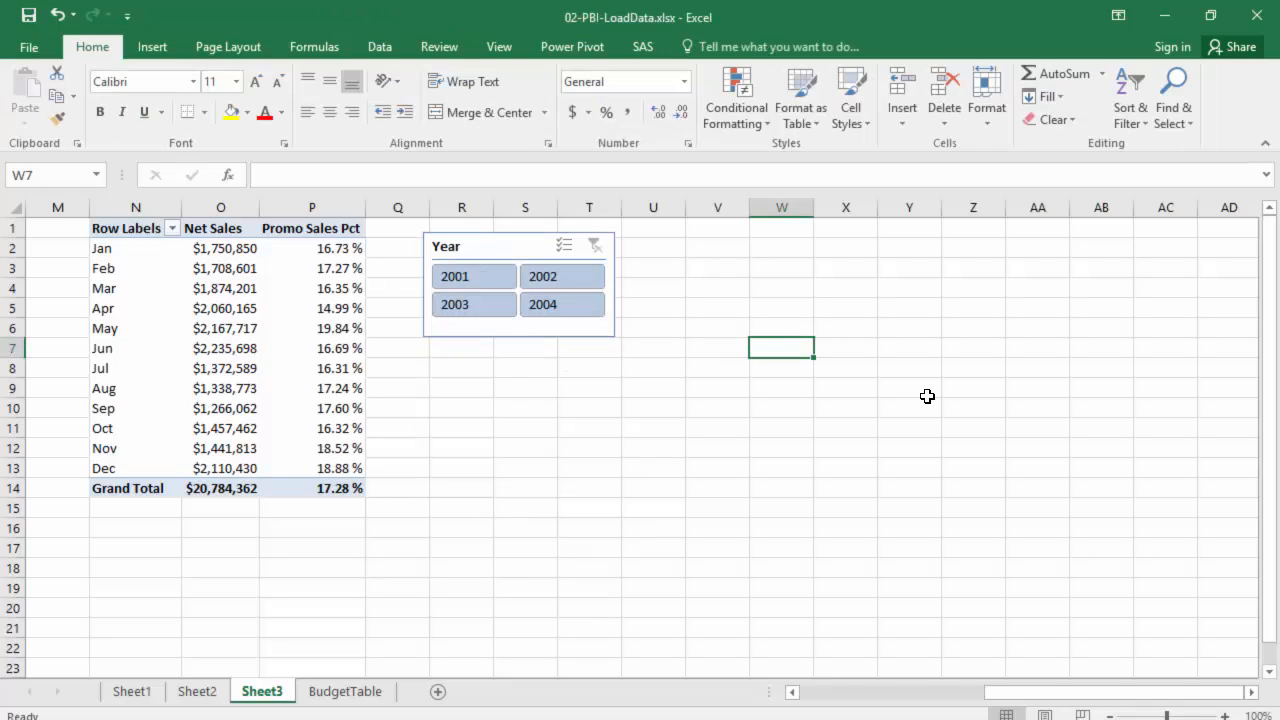